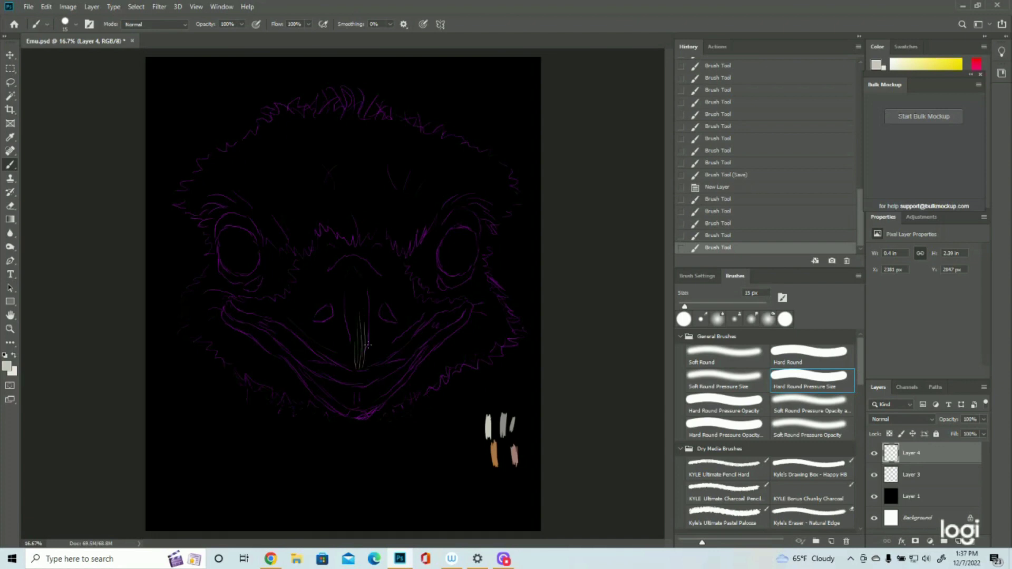
# - Paint fine light-grey vertical strokes along the central ridge of the emu's beak on Layer 4
pyautogui.moveTo(362, 332); pyautogui.dragTo(357, 275)
pyautogui.moveTo(365, 312); pyautogui.dragTo(359, 267)
pyautogui.moveTo(356, 302)
pyautogui.mouseDown()
pyautogui.moveTo(351, 251)
pyautogui.moveTo(357, 335)
pyautogui.mouseUp()
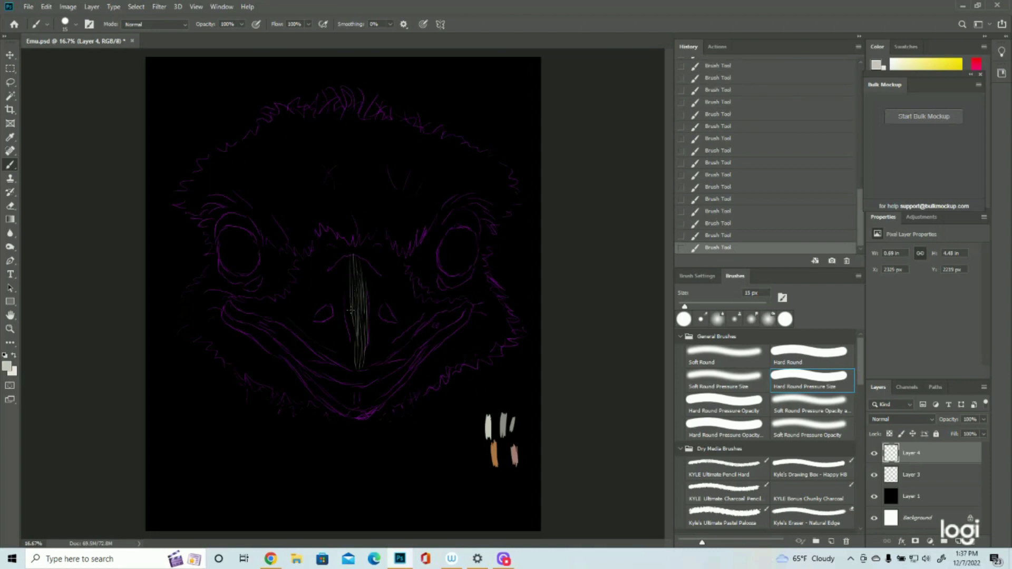
pyautogui.moveTo(347, 262); pyautogui.dragTo(356, 367)
pyautogui.moveTo(345, 327)
pyautogui.mouseDown()
pyautogui.moveTo(354, 366)
pyautogui.moveTo(343, 318)
pyautogui.moveTo(364, 344)
pyautogui.moveTo(362, 363)
pyautogui.moveTo(369, 350)
pyautogui.moveTo(365, 371)
pyautogui.moveTo(375, 345)
pyautogui.moveTo(372, 367)
pyautogui.moveTo(378, 348)
pyautogui.moveTo(377, 360)
pyautogui.moveTo(381, 307)
pyautogui.moveTo(372, 360)
pyautogui.mouseUp()
pyautogui.moveTo(374, 295); pyautogui.dragTo(363, 368)
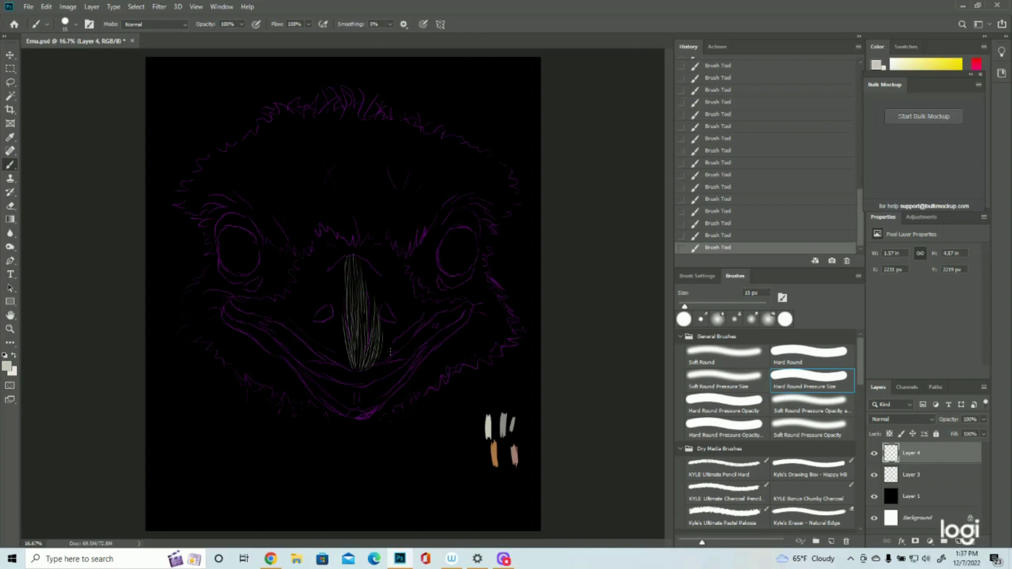
# - Paint curved light-grey strokes from the beak's lower edge around the right nostril and up the beak's right side
pyautogui.moveTo(373, 365)
pyautogui.mouseDown()
pyautogui.moveTo(387, 334)
pyautogui.moveTo(379, 365)
pyautogui.moveTo(415, 327)
pyautogui.mouseUp()
pyautogui.moveTo(379, 359)
pyautogui.mouseDown()
pyautogui.moveTo(412, 326)
pyautogui.moveTo(401, 320)
pyautogui.moveTo(381, 351)
pyautogui.moveTo(381, 318)
pyautogui.moveTo(379, 347)
pyautogui.moveTo(381, 318)
pyautogui.moveTo(392, 349)
pyautogui.moveTo(410, 328)
pyautogui.moveTo(389, 323)
pyautogui.moveTo(386, 334)
pyautogui.moveTo(390, 321)
pyautogui.moveTo(396, 338)
pyautogui.moveTo(402, 319)
pyautogui.moveTo(396, 338)
pyautogui.mouseUp()
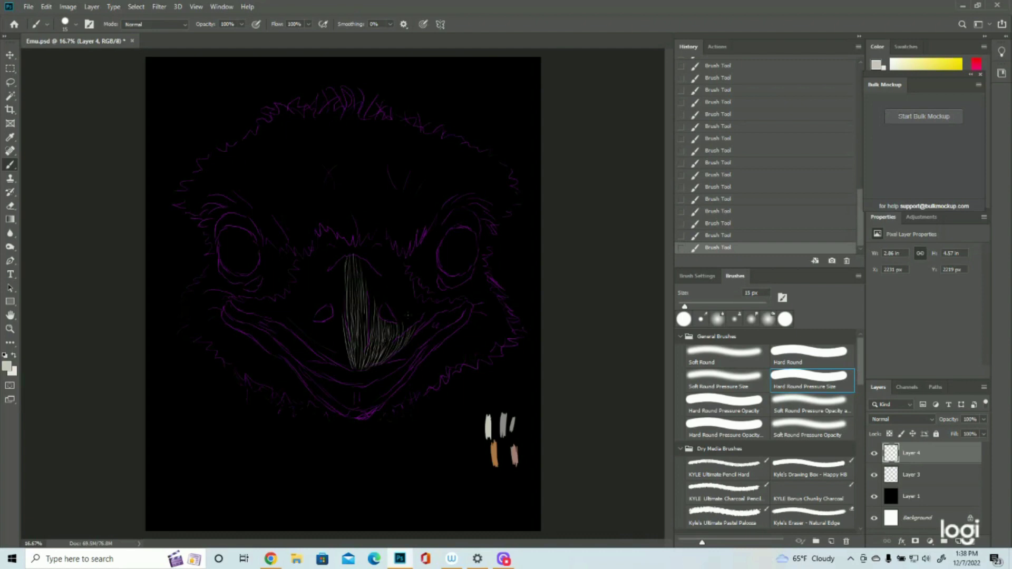
pyautogui.moveTo(422, 315)
pyautogui.mouseDown()
pyautogui.moveTo(420, 294)
pyautogui.moveTo(413, 323)
pyautogui.moveTo(409, 282)
pyautogui.moveTo(403, 332)
pyautogui.moveTo(406, 295)
pyautogui.moveTo(400, 326)
pyautogui.moveTo(408, 308)
pyautogui.moveTo(415, 321)
pyautogui.moveTo(415, 300)
pyautogui.moveTo(409, 321)
pyautogui.mouseUp()
pyautogui.moveTo(404, 321); pyautogui.dragTo(402, 284)
pyautogui.moveTo(403, 250); pyautogui.dragTo(410, 317)
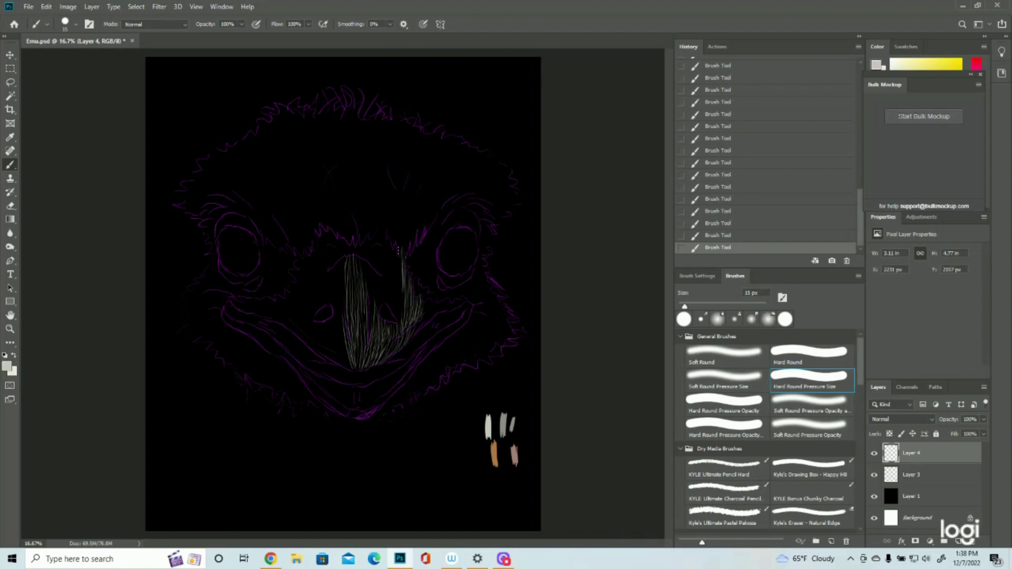
# - Fill the beak's bridge above the right nostril up to the brow with fine vertical light-grey strokes
pyautogui.moveTo(395, 247); pyautogui.dragTo(397, 284)
pyautogui.moveTo(397, 289)
pyautogui.mouseDown()
pyautogui.moveTo(395, 314)
pyautogui.moveTo(395, 259)
pyautogui.moveTo(393, 310)
pyautogui.mouseUp()
pyautogui.moveTo(390, 259)
pyautogui.mouseDown()
pyautogui.moveTo(389, 296)
pyautogui.moveTo(389, 267)
pyautogui.mouseUp()
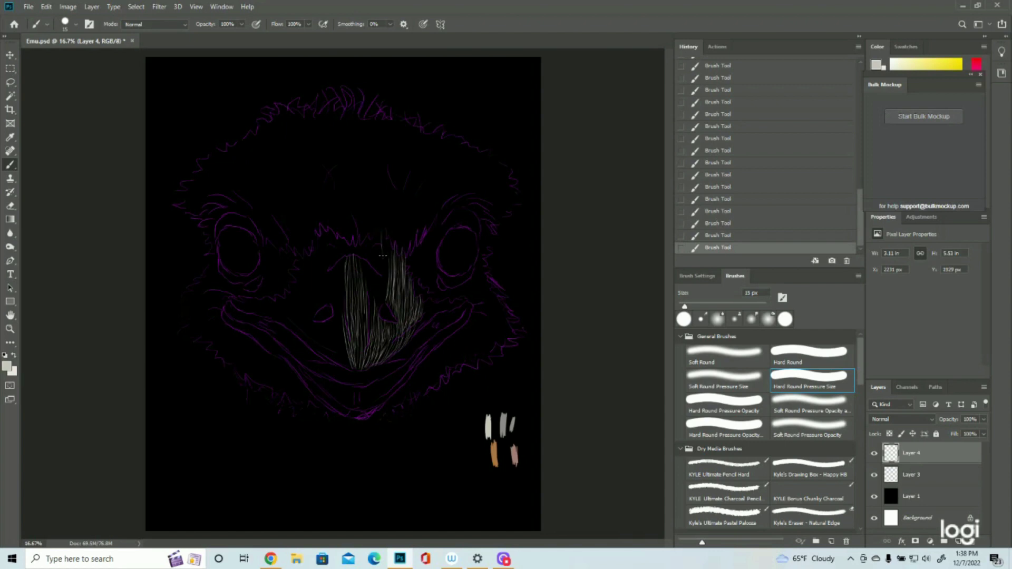
pyautogui.moveTo(380, 271)
pyautogui.mouseDown()
pyautogui.moveTo(376, 231)
pyautogui.moveTo(376, 245)
pyautogui.mouseUp()
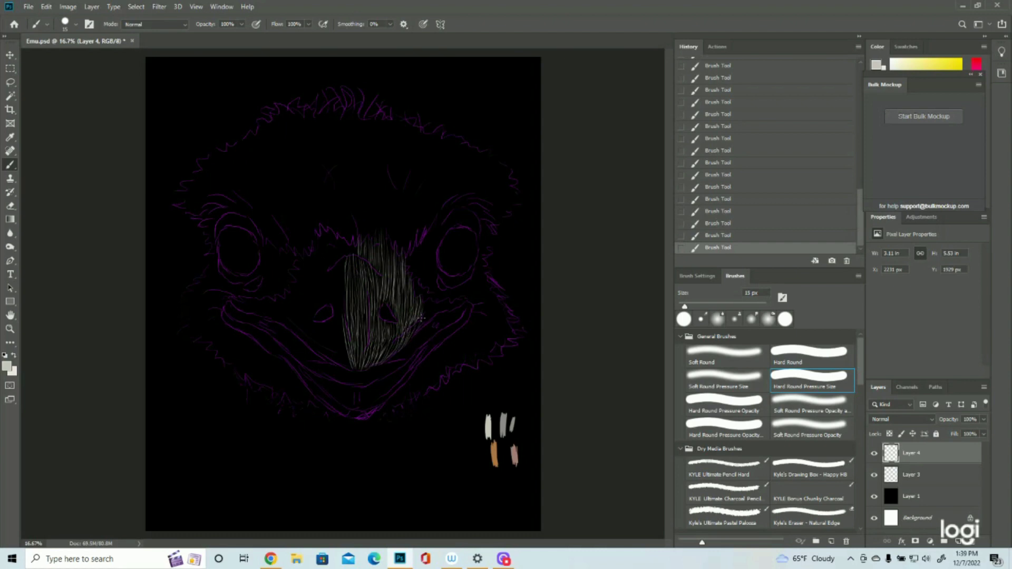
# - Extend the light-grey strokes along the upper beak's edge out to the right corner of the mouth
pyautogui.moveTo(421, 327); pyautogui.dragTo(462, 300)
pyautogui.moveTo(442, 307); pyautogui.dragTo(443, 302)
pyautogui.moveTo(389, 356); pyautogui.dragTo(388, 344)
# - Fill the left half of the beak's ridge up to the brow with light-grey strokes and check them without the Layer 3 sketch
pyautogui.moveTo(361, 309)
pyautogui.mouseDown()
pyautogui.moveTo(359, 371)
pyautogui.moveTo(354, 253)
pyautogui.moveTo(349, 313)
pyautogui.mouseUp()
pyautogui.moveTo(340, 265)
pyautogui.mouseDown()
pyautogui.moveTo(341, 287)
pyautogui.moveTo(330, 273)
pyautogui.moveTo(336, 295)
pyautogui.mouseUp()
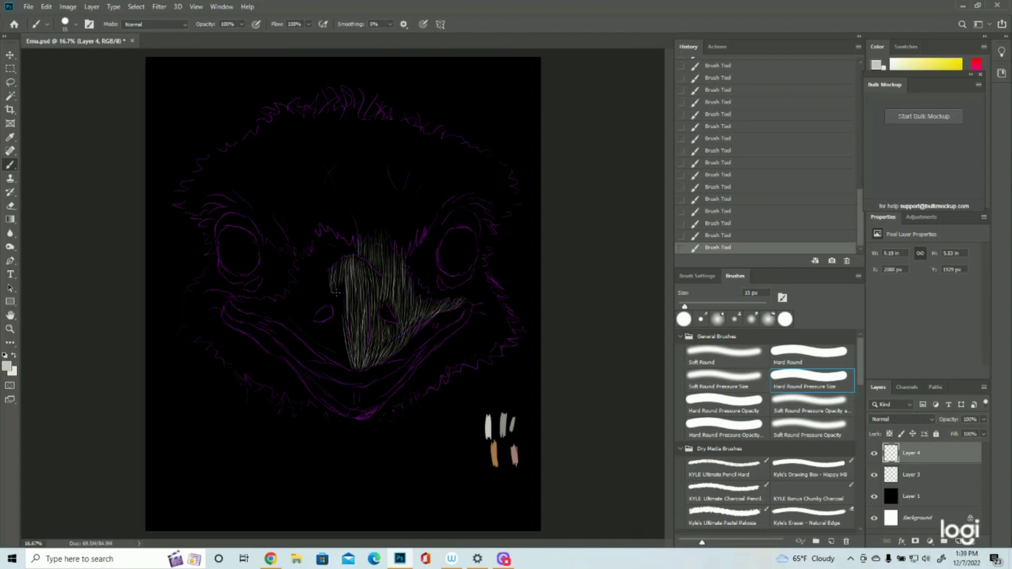
pyautogui.moveTo(342, 258); pyautogui.dragTo(347, 316)
pyautogui.moveTo(339, 279)
pyautogui.mouseDown()
pyautogui.moveTo(341, 318)
pyautogui.moveTo(331, 311)
pyautogui.mouseUp()
pyautogui.moveTo(328, 277); pyautogui.dragTo(326, 300)
pyautogui.moveTo(325, 252); pyautogui.dragTo(329, 298)
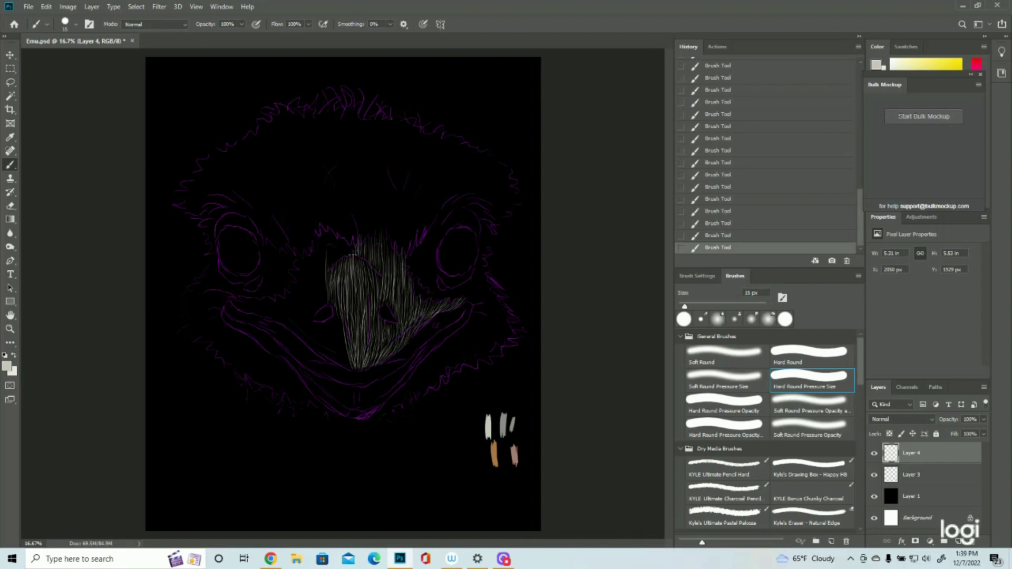
pyautogui.moveTo(345, 239)
pyautogui.mouseDown()
pyautogui.moveTo(326, 224)
pyautogui.moveTo(329, 268)
pyautogui.moveTo(332, 227)
pyautogui.moveTo(333, 265)
pyautogui.moveTo(338, 234)
pyautogui.moveTo(330, 264)
pyautogui.mouseUp()
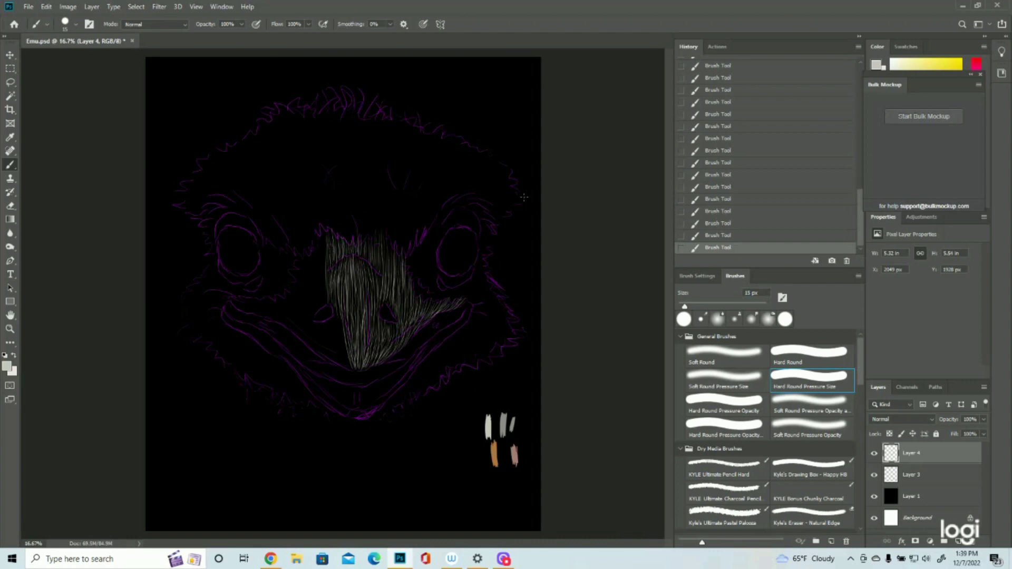
pyautogui.click(874, 475)
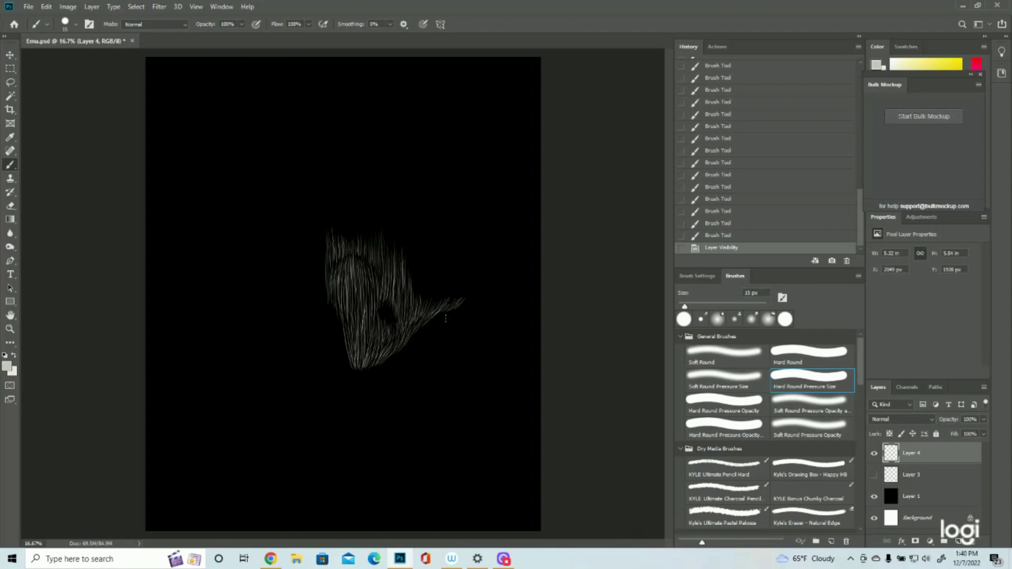
pyautogui.click(874, 474)
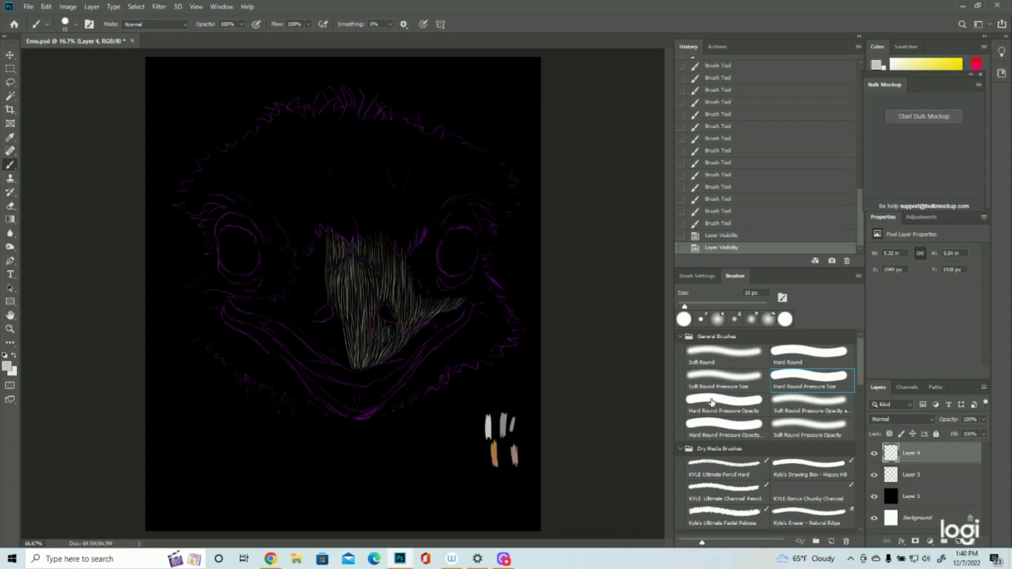
# - Paint light-grey strokes below and around the left nostril along the upper beak's lower left edge
pyautogui.moveTo(335, 311); pyautogui.dragTo(334, 350)
pyautogui.moveTo(330, 315); pyautogui.dragTo(323, 348)
pyautogui.moveTo(319, 317); pyautogui.dragTo(326, 348)
pyautogui.moveTo(336, 298)
pyautogui.mouseDown()
pyautogui.moveTo(347, 369)
pyautogui.moveTo(302, 348)
pyautogui.moveTo(293, 338)
pyautogui.moveTo(308, 341)
pyautogui.moveTo(284, 312)
pyautogui.mouseUp()
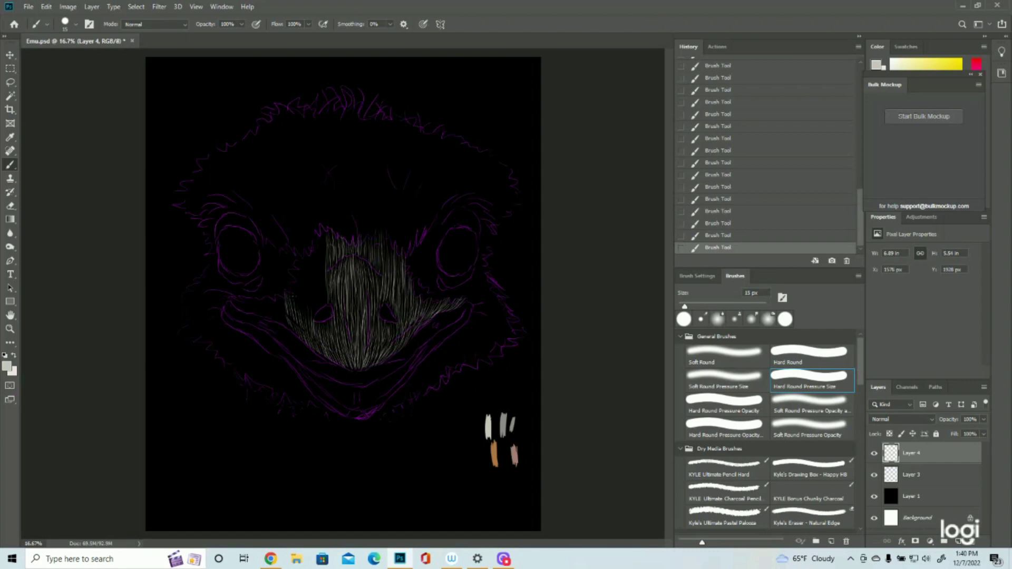
# - Fill the upper left side of the beak between the brow and left nostril with fine vertical light-grey strokes
pyautogui.moveTo(321, 238)
pyautogui.mouseDown()
pyautogui.moveTo(324, 310)
pyautogui.moveTo(320, 285)
pyautogui.moveTo(313, 320)
pyautogui.moveTo(309, 292)
pyautogui.moveTo(309, 332)
pyautogui.mouseUp()
pyautogui.moveTo(318, 250)
pyautogui.mouseDown()
pyautogui.moveTo(322, 284)
pyautogui.moveTo(315, 253)
pyautogui.moveTo(311, 302)
pyautogui.moveTo(306, 259)
pyautogui.mouseUp()
pyautogui.moveTo(303, 255); pyautogui.dragTo(301, 297)
pyautogui.moveTo(294, 262); pyautogui.dragTo(304, 317)
pyautogui.moveTo(298, 283); pyautogui.dragTo(308, 320)
pyautogui.moveTo(304, 289); pyautogui.dragTo(301, 319)
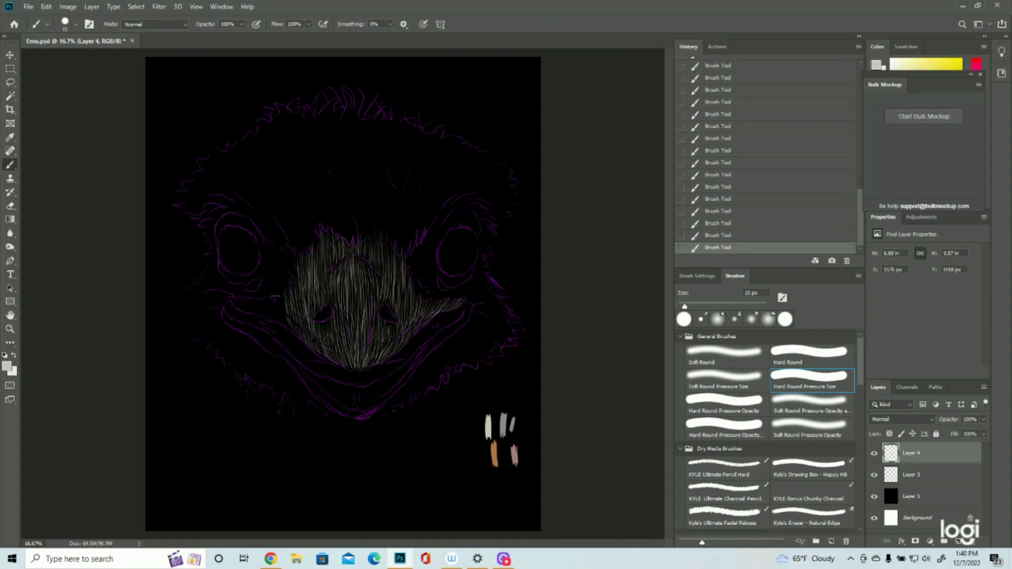
# - Extend the light-grey strokes to the left corner of the mouth and check the beak without the Layer 3 sketch
pyautogui.moveTo(278, 296); pyautogui.dragTo(285, 325)
pyautogui.moveTo(232, 299)
pyautogui.mouseDown()
pyautogui.moveTo(243, 310)
pyautogui.moveTo(232, 303)
pyautogui.mouseUp()
pyautogui.moveTo(236, 299)
pyautogui.mouseDown()
pyautogui.moveTo(282, 321)
pyautogui.moveTo(266, 317)
pyautogui.mouseUp()
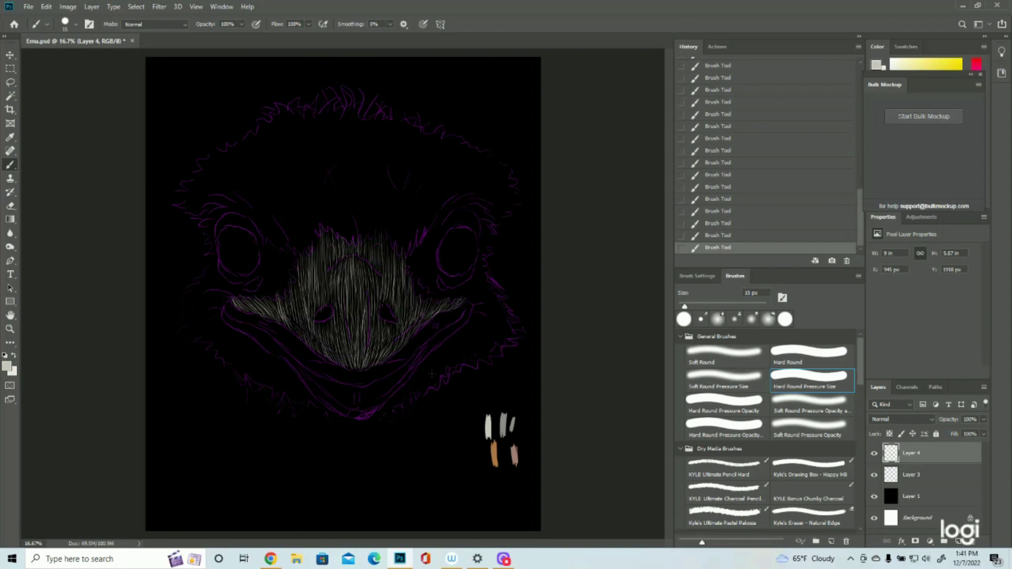
pyautogui.click(874, 476)
pyautogui.click(874, 475)
# - Paint long light-grey strokes along the right side of the lower beak, from the mouth corner towards the tip
pyautogui.moveTo(469, 305); pyautogui.dragTo(466, 313)
pyautogui.moveTo(466, 309); pyautogui.dragTo(459, 326)
pyautogui.moveTo(464, 319)
pyautogui.mouseDown()
pyautogui.moveTo(446, 334)
pyautogui.moveTo(454, 326)
pyautogui.mouseUp()
pyautogui.moveTo(460, 320); pyautogui.dragTo(446, 332)
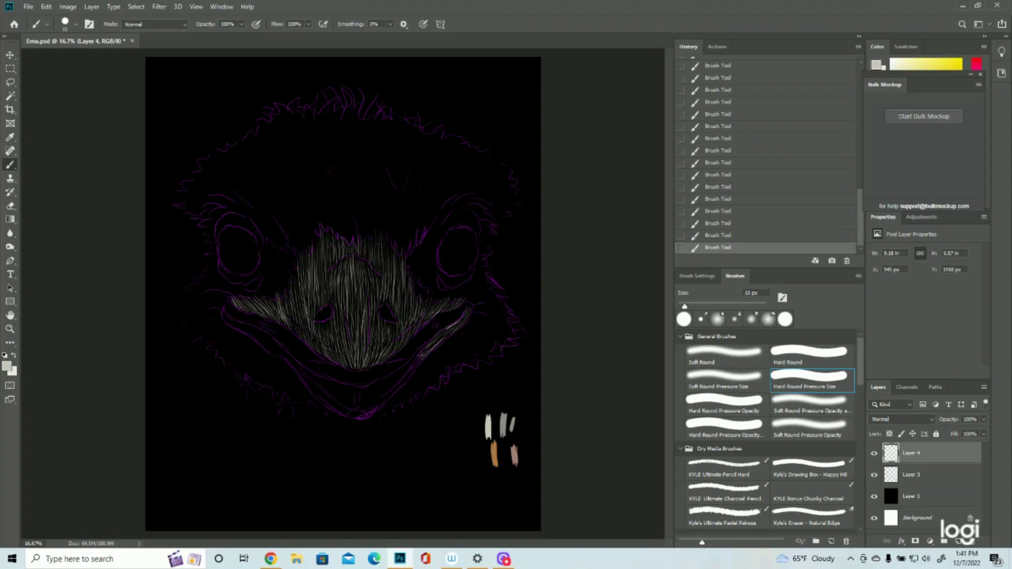
pyautogui.moveTo(427, 349)
pyautogui.mouseDown()
pyautogui.moveTo(399, 391)
pyautogui.moveTo(411, 369)
pyautogui.moveTo(395, 387)
pyautogui.mouseUp()
pyautogui.moveTo(416, 365); pyautogui.dragTo(378, 407)
# - Paint light-grey strokes along the lower beak's left side and across its tip, and check them without the Layer 3 sketch
pyautogui.moveTo(223, 311); pyautogui.dragTo(235, 325)
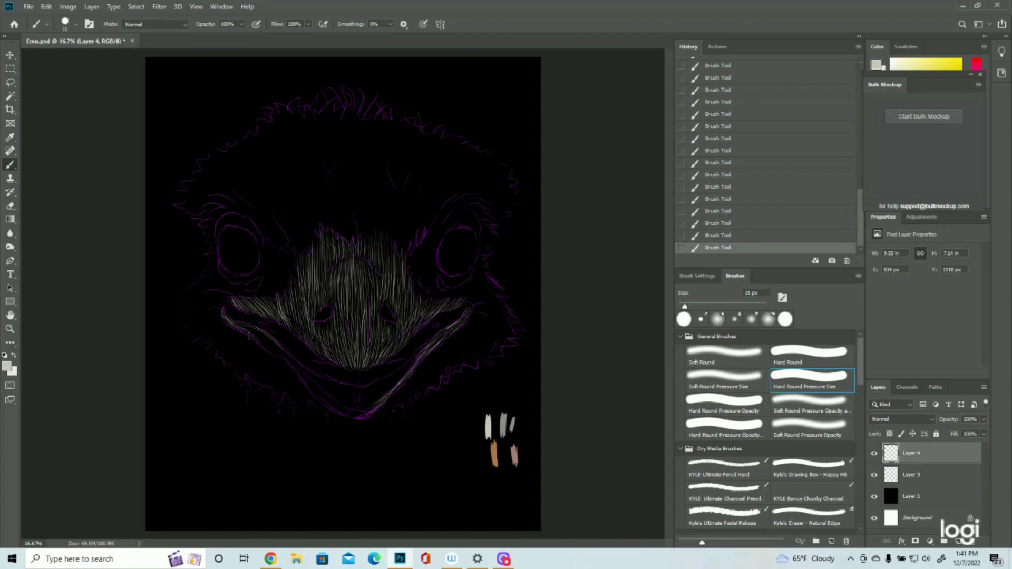
pyautogui.moveTo(241, 323); pyautogui.dragTo(273, 346)
pyautogui.moveTo(311, 381); pyautogui.dragTo(358, 408)
pyautogui.moveTo(275, 348)
pyautogui.mouseDown()
pyautogui.moveTo(341, 415)
pyautogui.moveTo(307, 387)
pyautogui.moveTo(366, 417)
pyautogui.mouseUp()
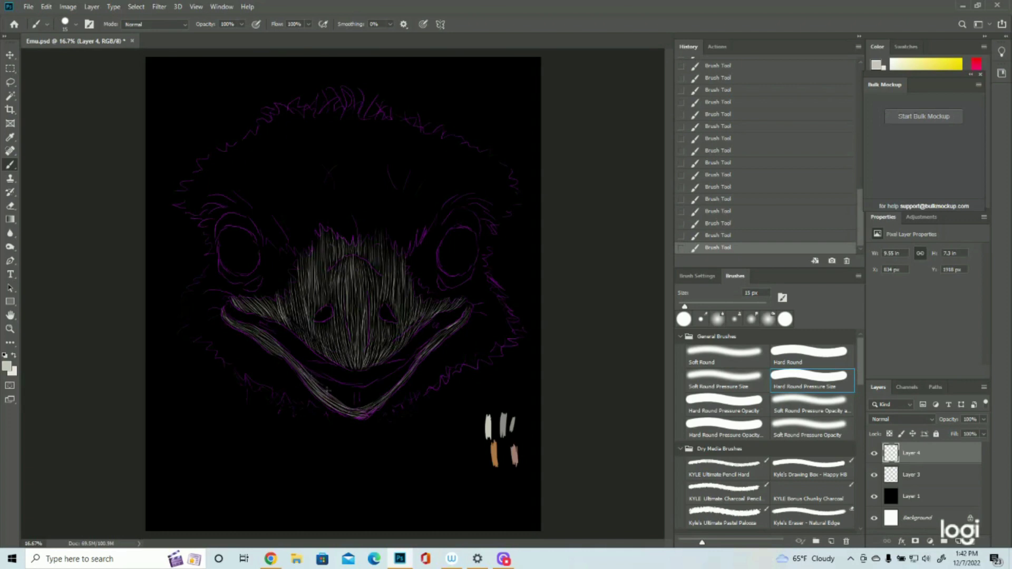
pyautogui.moveTo(344, 397); pyautogui.dragTo(374, 395)
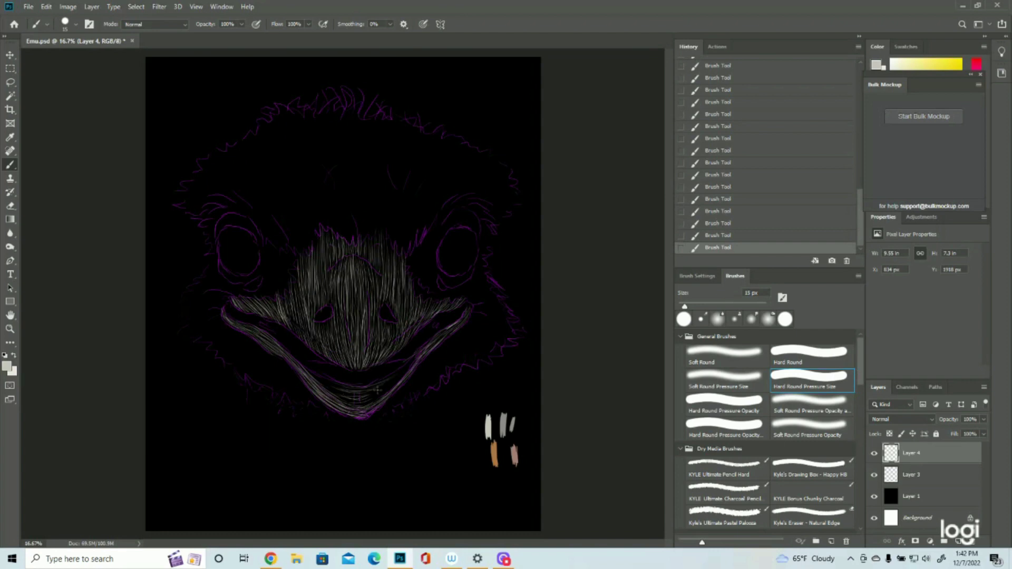
pyautogui.click(875, 475)
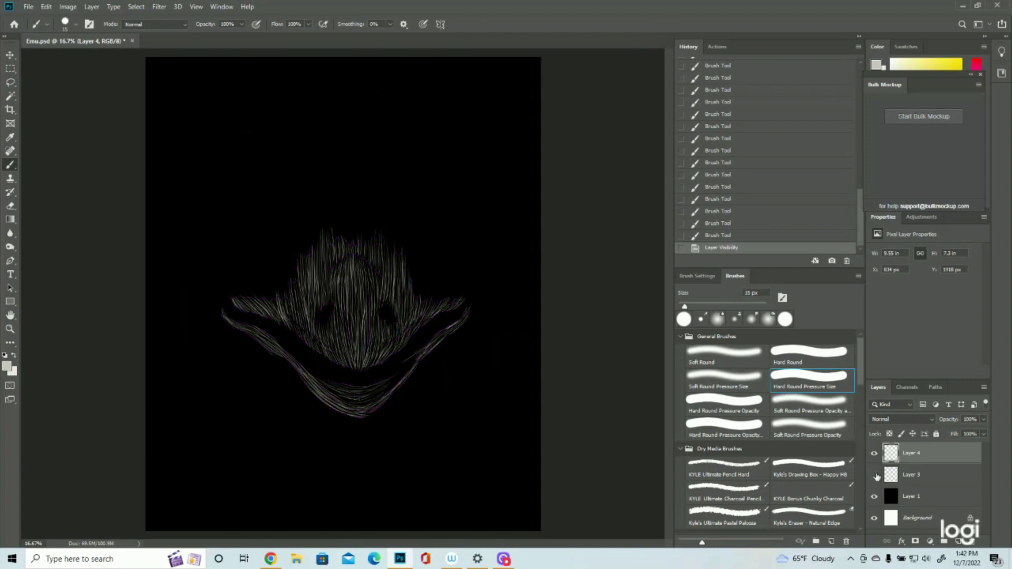
pyautogui.click(875, 476)
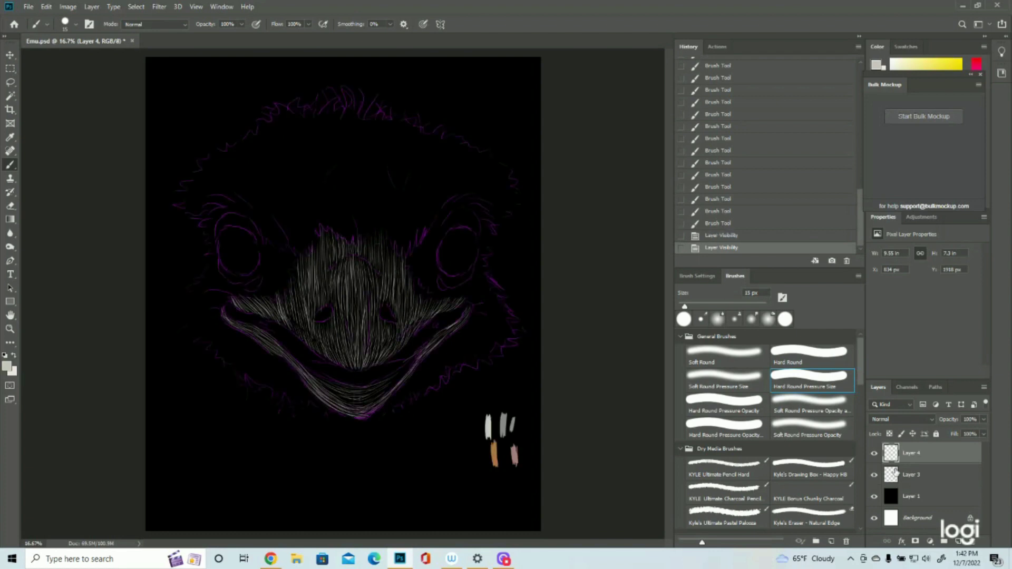
# - Fill the gaps in the middle and right part of the lower beak with more light-grey strokes
pyautogui.moveTo(327, 386); pyautogui.dragTo(346, 400)
pyautogui.moveTo(329, 394)
pyautogui.mouseDown()
pyautogui.moveTo(359, 406)
pyautogui.moveTo(401, 373)
pyautogui.mouseUp()
pyautogui.moveTo(388, 378); pyautogui.dragTo(400, 375)
pyautogui.moveTo(384, 386)
pyautogui.mouseDown()
pyautogui.moveTo(399, 375)
pyautogui.moveTo(392, 387)
pyautogui.mouseUp()
pyautogui.moveTo(378, 399); pyautogui.dragTo(391, 389)
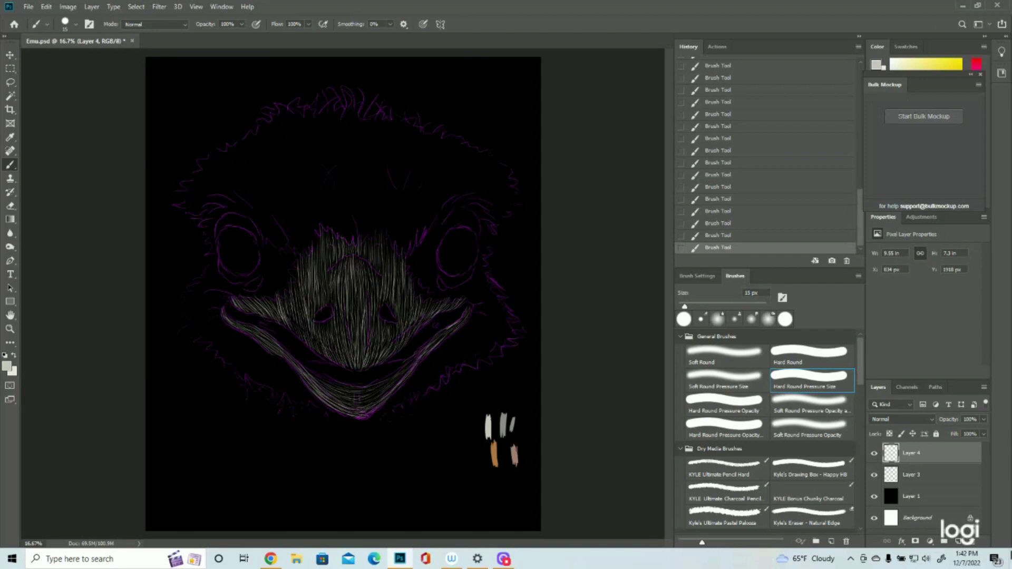
# - Add a new layer and set the foreground colour to the sampled dusty pink a57d73
pyautogui.click(958, 542)
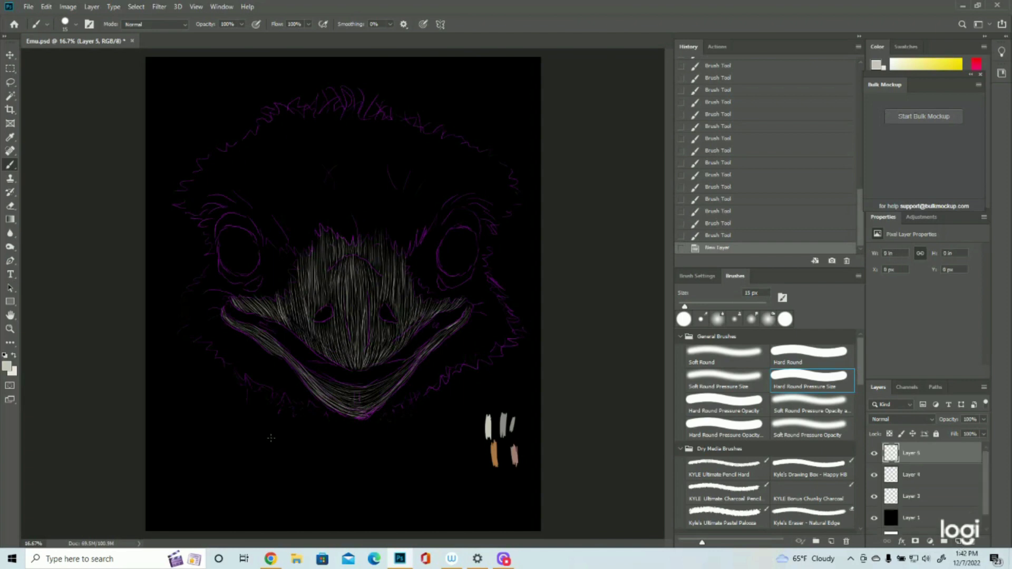
pyautogui.click(8, 368)
pyautogui.click(516, 448)
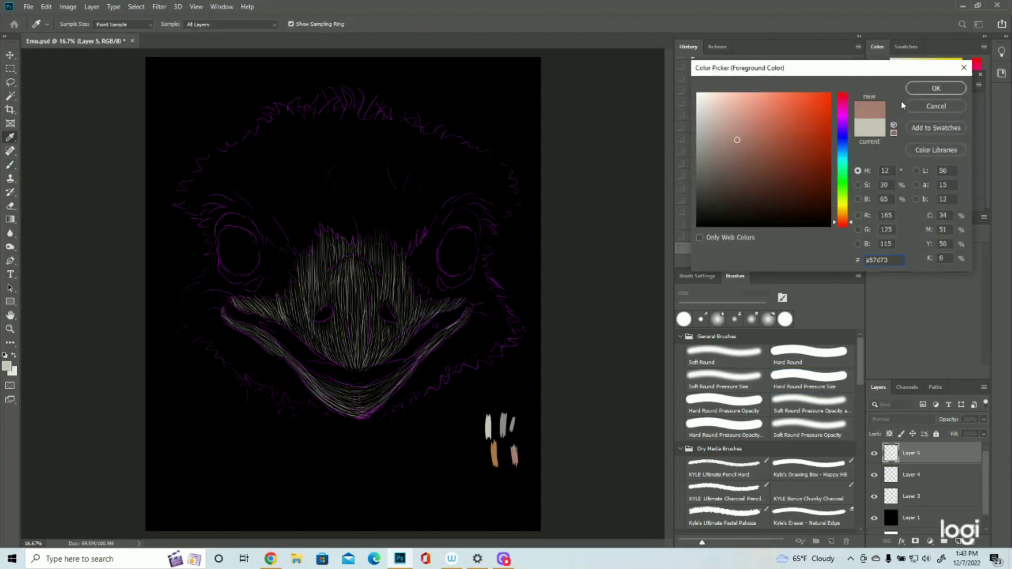
pyautogui.click(936, 88)
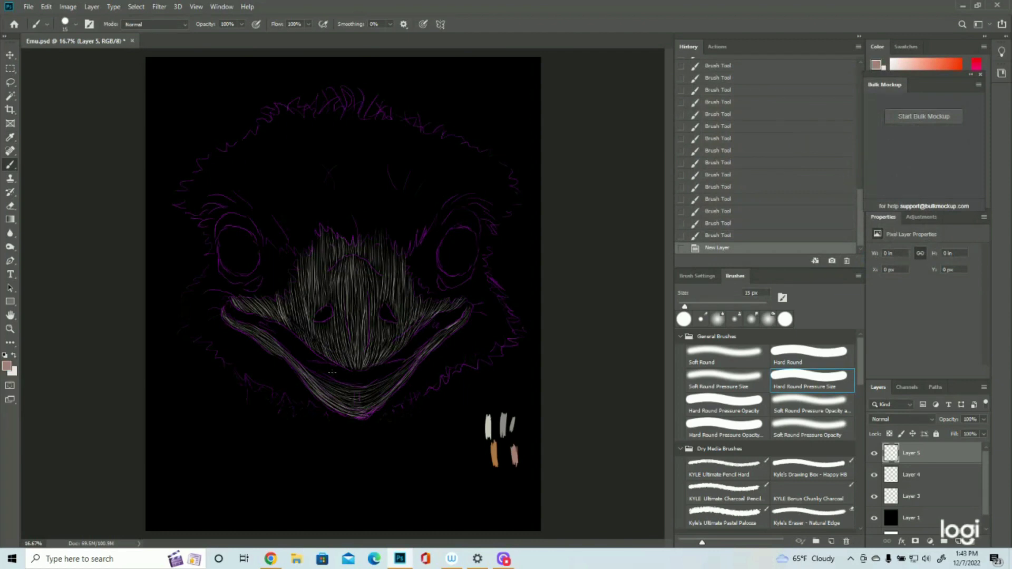
# - Paint dusty-pink strokes across the centre of the mouth between the upper and lower beak on Layer 5
pyautogui.moveTo(302, 361); pyautogui.dragTo(341, 369)
pyautogui.moveTo(340, 369)
pyautogui.mouseDown()
pyautogui.moveTo(356, 379)
pyautogui.moveTo(325, 368)
pyautogui.mouseUp()
pyautogui.moveTo(304, 362); pyautogui.dragTo(347, 381)
pyautogui.moveTo(344, 375); pyautogui.dragTo(391, 365)
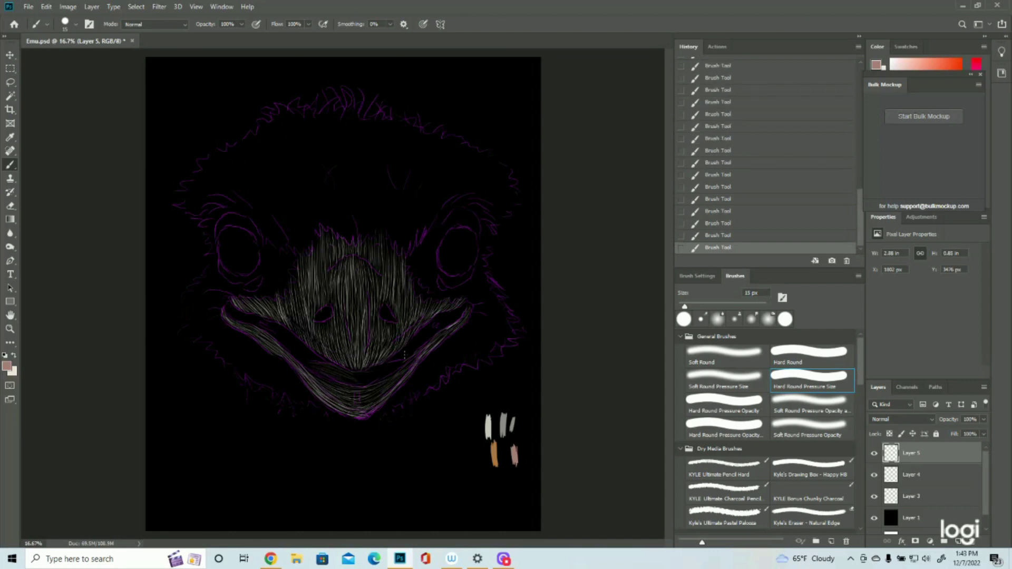
pyautogui.moveTo(383, 372)
pyautogui.mouseDown()
pyautogui.moveTo(399, 366)
pyautogui.moveTo(390, 363)
pyautogui.mouseUp()
# - Extend the pink strokes to both corners of the mouth and check the result without the Layer 3 sketch
pyautogui.moveTo(457, 310); pyautogui.dragTo(450, 319)
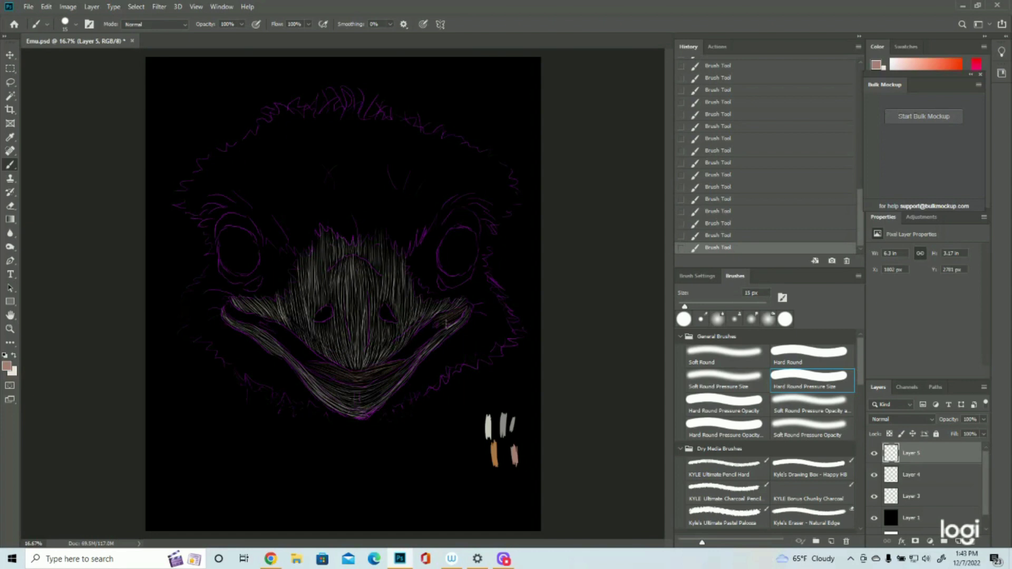
pyautogui.click(228, 306)
pyautogui.click(276, 332)
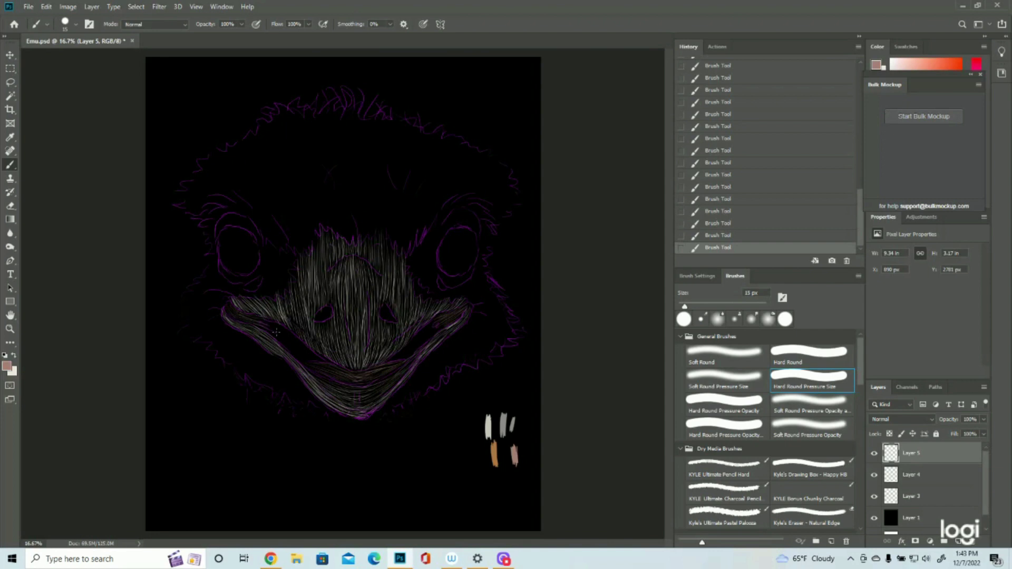
pyautogui.click(874, 497)
pyautogui.click(874, 497)
# - Add another new layer and set the foreground colour to the sampled medium grey 8d8b8a
pyautogui.click(960, 541)
pyautogui.click(6, 366)
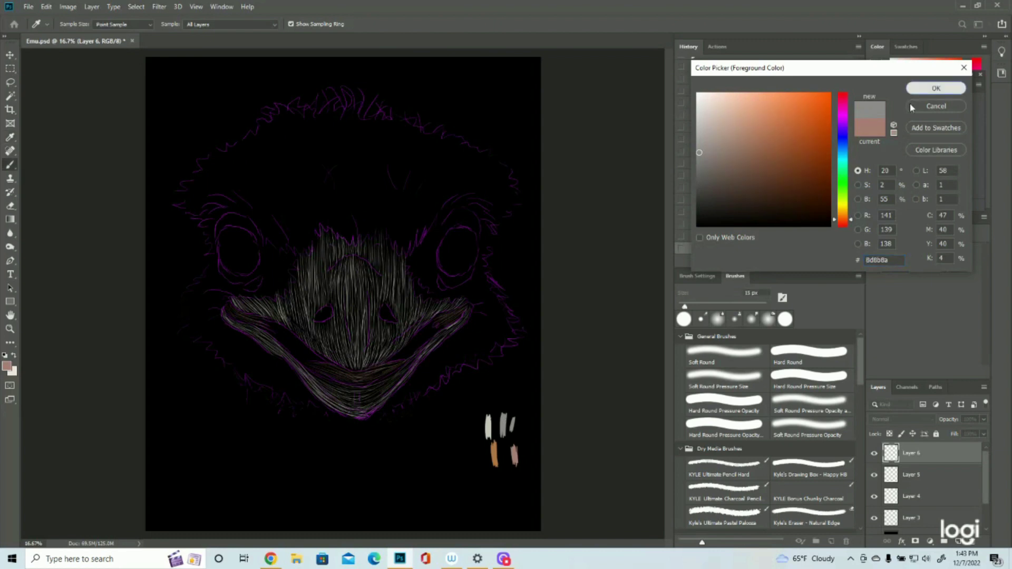
pyautogui.click(934, 89)
# - Paint two tufts of long grey feather strokes rising from the top of the beak onto the forehead on Layer 6
pyautogui.moveTo(346, 243); pyautogui.dragTo(355, 184)
pyautogui.moveTo(348, 222); pyautogui.dragTo(333, 177)
pyautogui.moveTo(349, 214); pyautogui.dragTo(339, 171)
pyautogui.moveTo(357, 240); pyautogui.dragTo(343, 170)
pyautogui.moveTo(354, 222)
pyautogui.mouseDown()
pyautogui.moveTo(356, 171)
pyautogui.moveTo(343, 187)
pyautogui.moveTo(340, 174)
pyautogui.mouseUp()
pyautogui.moveTo(350, 229)
pyautogui.mouseDown()
pyautogui.moveTo(338, 178)
pyautogui.moveTo(365, 183)
pyautogui.moveTo(371, 244)
pyautogui.moveTo(383, 177)
pyautogui.mouseUp()
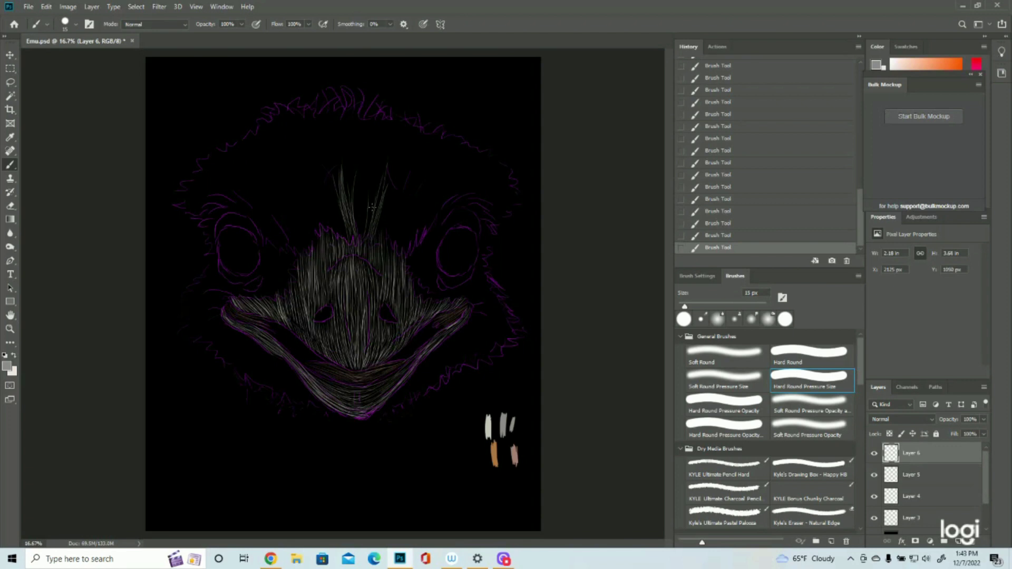
pyautogui.moveTo(368, 229); pyautogui.dragTo(374, 151)
# - Fill the forehead between the central tuft and the right eye with sweeping grey feather strokes
pyautogui.moveTo(423, 236); pyautogui.dragTo(464, 187)
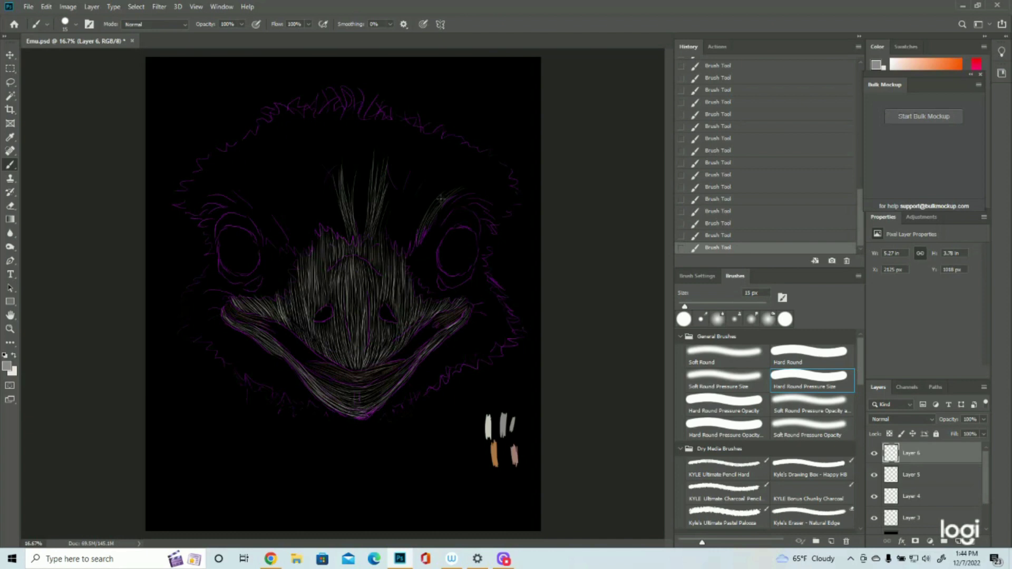
pyautogui.moveTo(422, 214); pyautogui.dragTo(443, 196)
pyautogui.moveTo(404, 255)
pyautogui.mouseDown()
pyautogui.moveTo(417, 204)
pyautogui.moveTo(407, 255)
pyautogui.mouseUp()
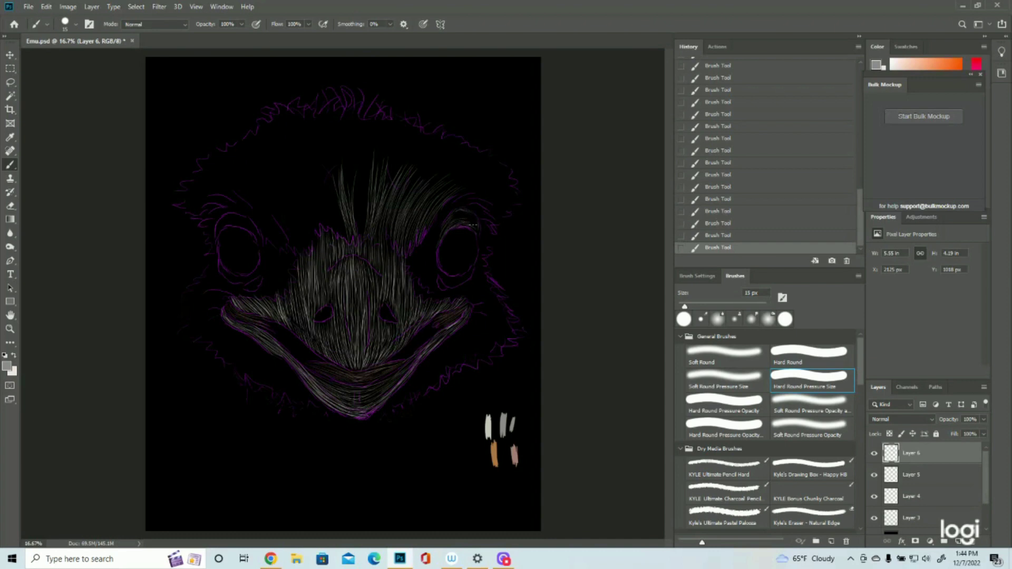
# - Paint short grey strokes around the right eye, covering its upper lid, inner edge, lower lid and outer edge
pyautogui.moveTo(461, 212); pyautogui.dragTo(476, 238)
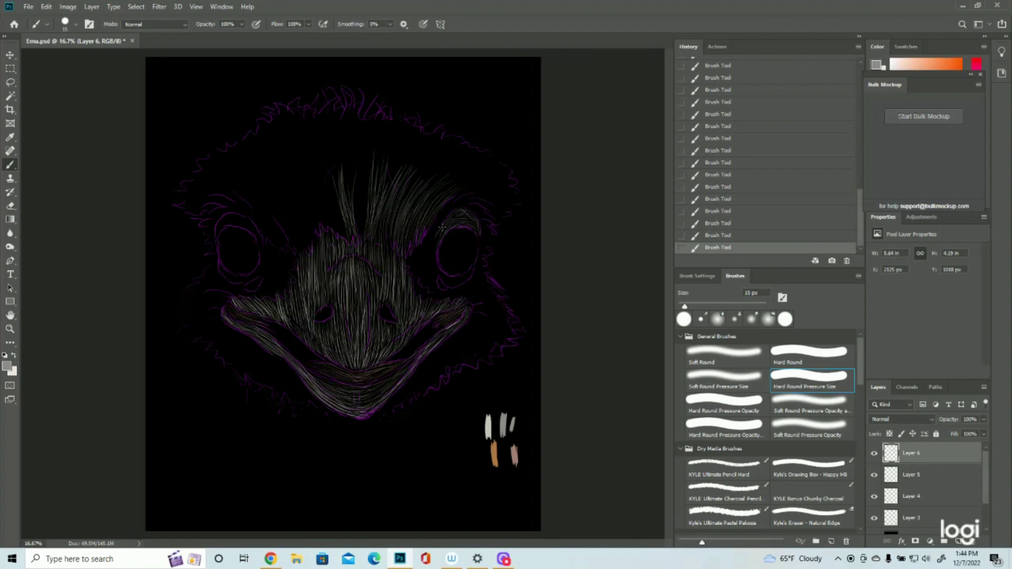
pyautogui.moveTo(443, 232); pyautogui.dragTo(440, 273)
pyautogui.moveTo(439, 268); pyautogui.dragTo(446, 282)
pyautogui.moveTo(478, 236); pyautogui.dragTo(493, 253)
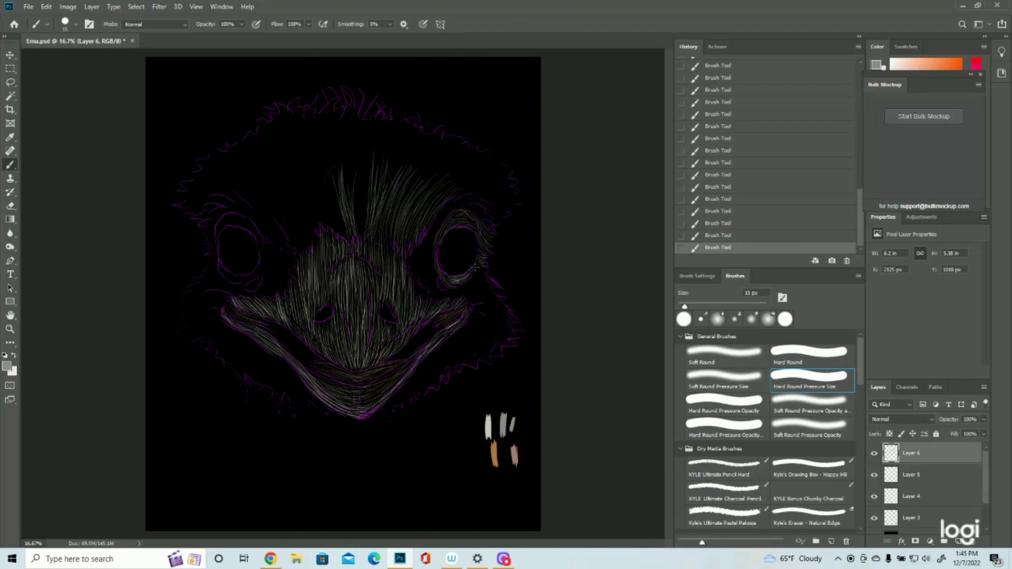
# - Paint grey feather strokes from below the right eye out across the cheek, and hide the Layer 3 sketch
pyautogui.moveTo(473, 276)
pyautogui.mouseDown()
pyautogui.moveTo(503, 301)
pyautogui.moveTo(471, 284)
pyautogui.moveTo(498, 296)
pyautogui.moveTo(498, 308)
pyautogui.moveTo(469, 303)
pyautogui.moveTo(497, 314)
pyautogui.moveTo(473, 310)
pyautogui.moveTo(511, 317)
pyautogui.mouseUp()
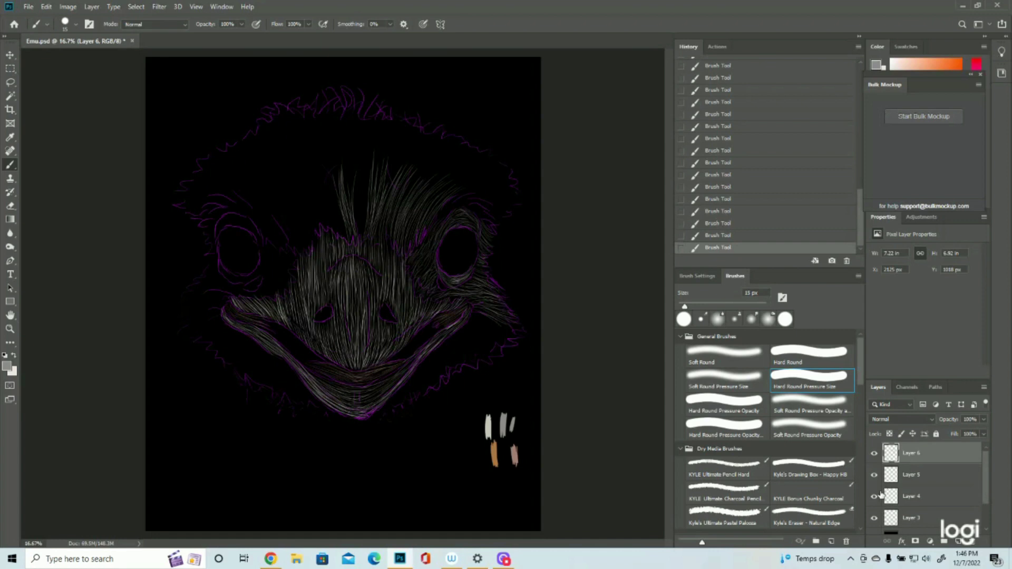
pyautogui.click(875, 519)
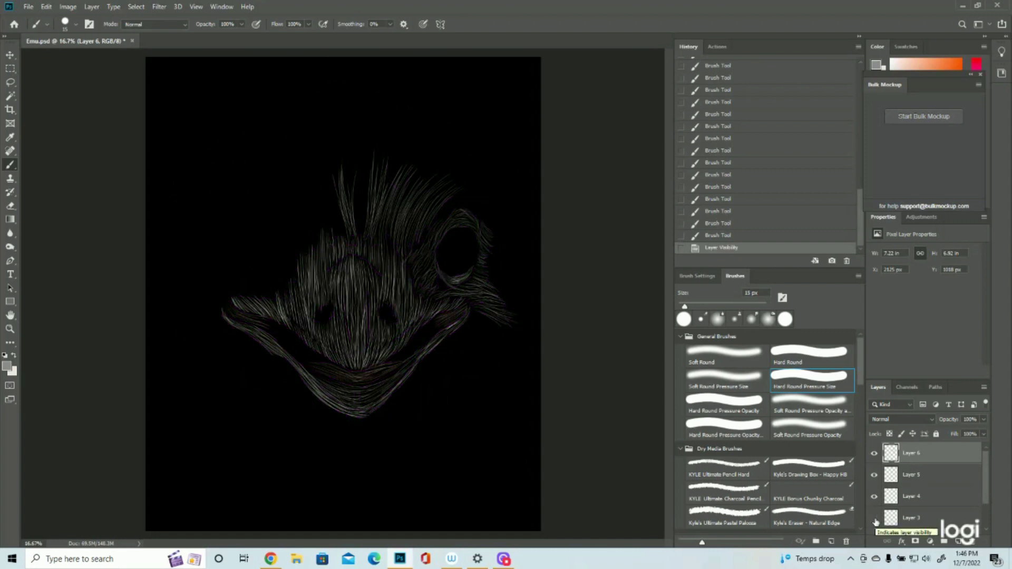
# - Show the Layer 3 sketch and paint curved grey feather strokes over the right eye out to the head's edge
pyautogui.click(875, 520)
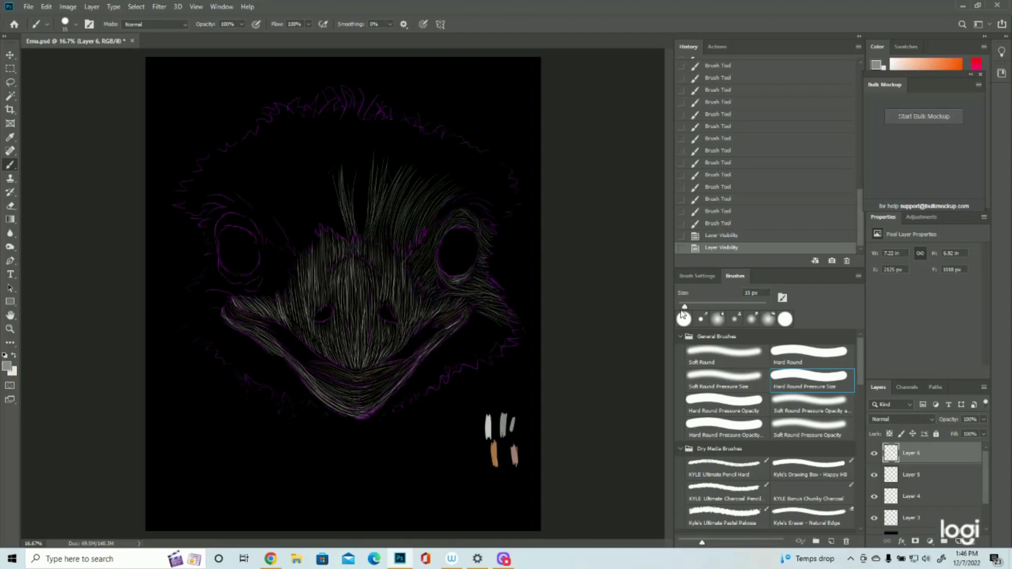
pyautogui.moveTo(437, 227); pyautogui.dragTo(448, 216)
pyautogui.moveTo(444, 223); pyautogui.dragTo(459, 198)
pyautogui.moveTo(453, 208)
pyautogui.mouseDown()
pyautogui.moveTo(467, 196)
pyautogui.moveTo(477, 208)
pyautogui.mouseUp()
pyautogui.moveTo(470, 213)
pyautogui.mouseDown()
pyautogui.moveTo(487, 216)
pyautogui.moveTo(475, 213)
pyautogui.mouseUp()
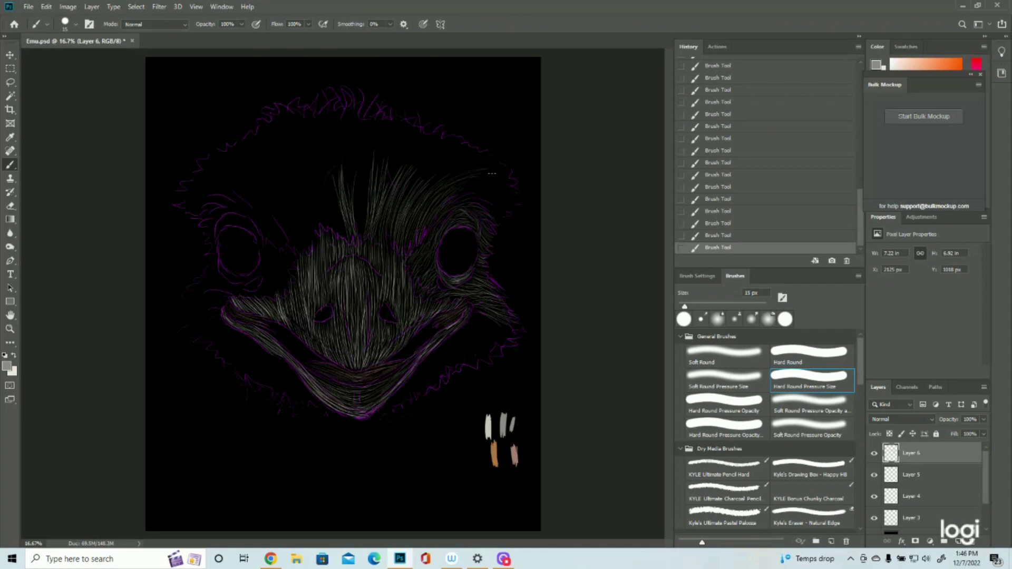
pyautogui.moveTo(489, 170); pyautogui.dragTo(507, 167)
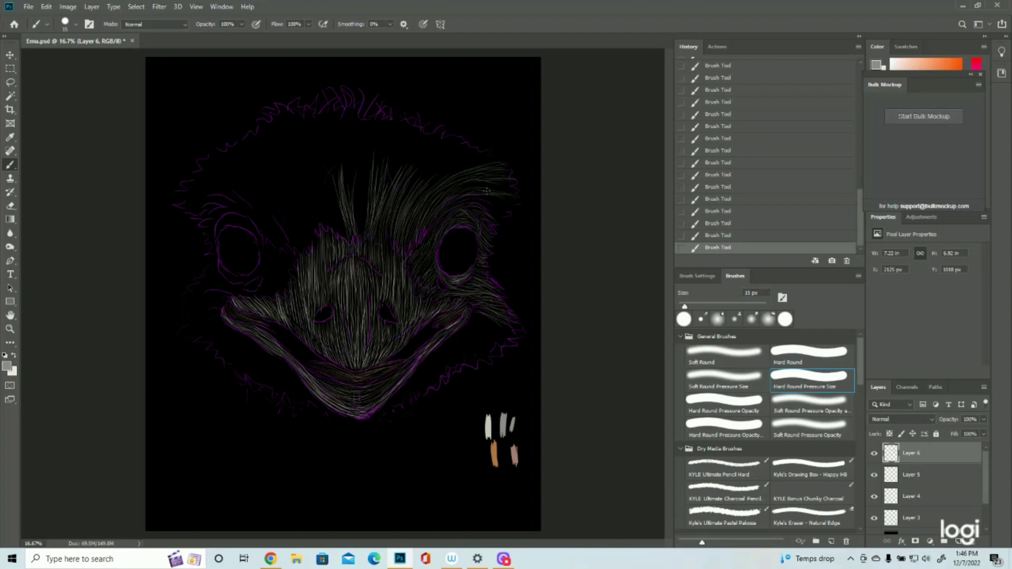
pyautogui.moveTo(480, 184); pyautogui.dragTo(516, 187)
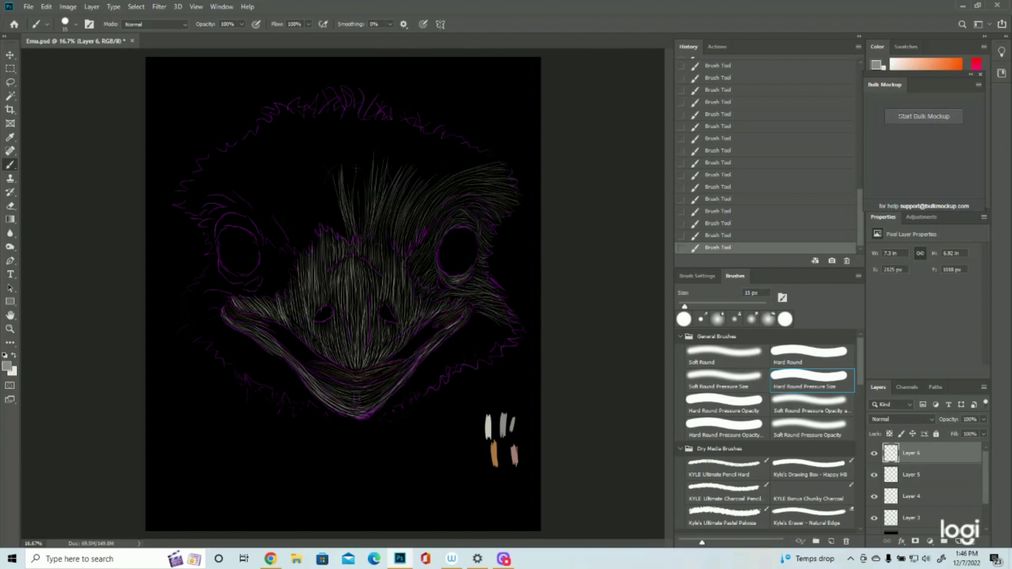
# - Extend the central forehead tuft up to the crown outline with long grey strokes, checking it with the Layer 3 sketch hidden
pyautogui.moveTo(358, 189); pyautogui.dragTo(358, 96)
pyautogui.click(875, 518)
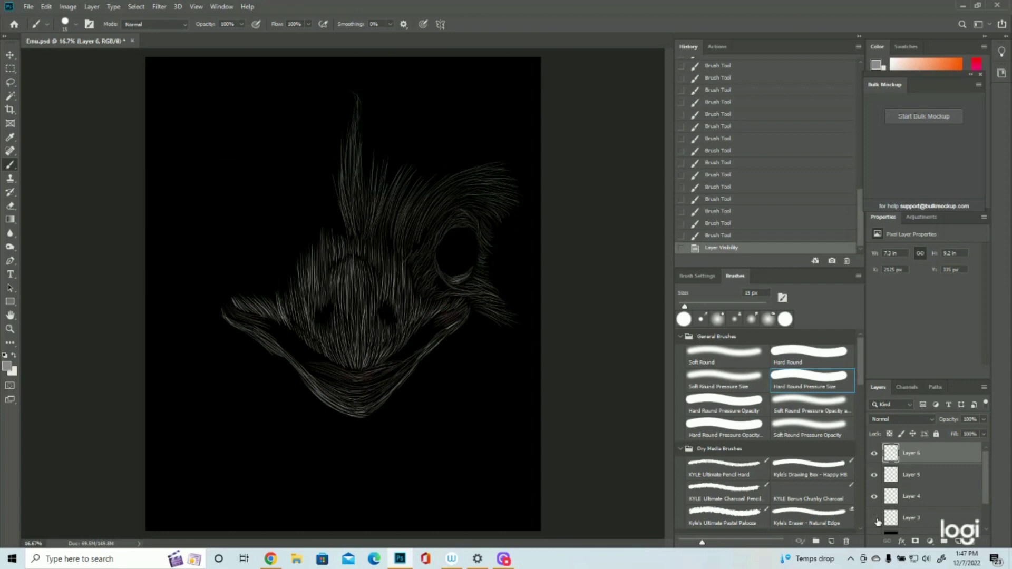
pyautogui.click(875, 519)
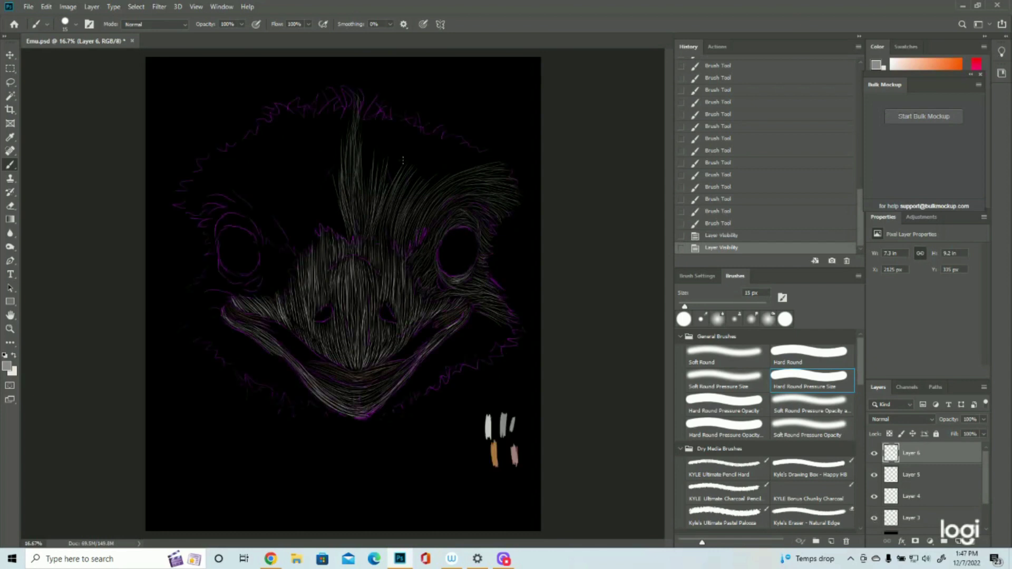
# - Thicken the brow above the right eye with curved grey feather strokes sweeping from the forehead to the head outline
pyautogui.moveTo(486, 161); pyautogui.dragTo(501, 162)
pyautogui.moveTo(475, 164)
pyautogui.mouseDown()
pyautogui.moveTo(501, 162)
pyautogui.moveTo(469, 165)
pyautogui.mouseUp()
pyautogui.moveTo(458, 170)
pyautogui.mouseDown()
pyautogui.moveTo(499, 156)
pyautogui.moveTo(478, 163)
pyautogui.mouseUp()
pyautogui.moveTo(488, 154)
pyautogui.mouseDown()
pyautogui.moveTo(453, 166)
pyautogui.moveTo(478, 156)
pyautogui.mouseUp()
pyautogui.moveTo(490, 147)
pyautogui.mouseDown()
pyautogui.moveTo(439, 170)
pyautogui.moveTo(476, 159)
pyautogui.mouseUp()
pyautogui.moveTo(485, 155); pyautogui.dragTo(471, 164)
pyautogui.moveTo(481, 159); pyautogui.dragTo(469, 165)
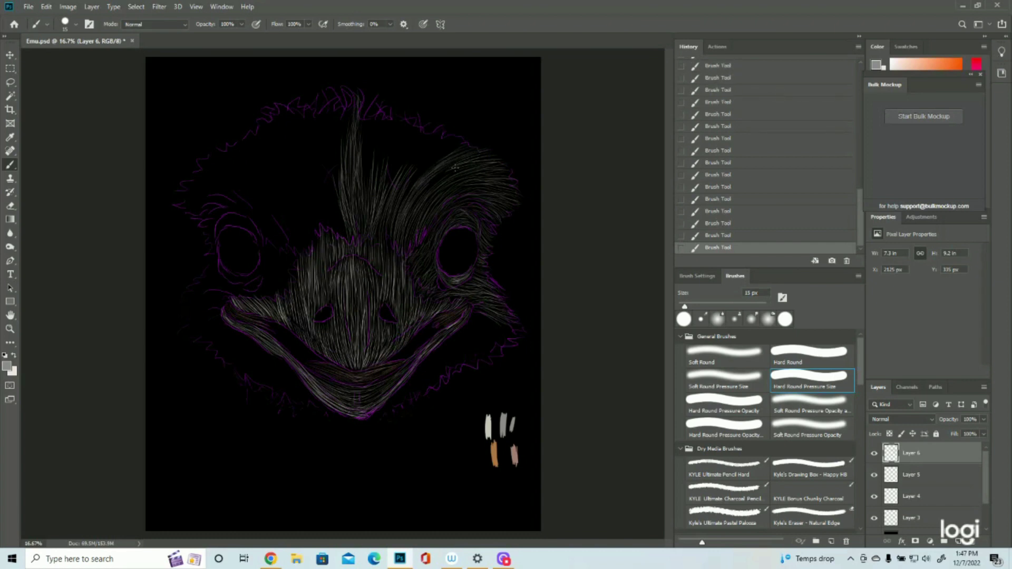
pyautogui.moveTo(438, 178); pyautogui.dragTo(409, 206)
# - Paint grey feather strokes across the right cheek, from the mouth corner out to the sketched outline
pyautogui.moveTo(461, 330); pyautogui.dragTo(482, 338)
pyautogui.moveTo(474, 320); pyautogui.dragTo(496, 348)
pyautogui.moveTo(483, 340)
pyautogui.mouseDown()
pyautogui.moveTo(500, 352)
pyautogui.moveTo(514, 345)
pyautogui.moveTo(514, 322)
pyautogui.mouseUp()
pyautogui.moveTo(498, 337)
pyautogui.mouseDown()
pyautogui.moveTo(526, 330)
pyautogui.moveTo(518, 335)
pyautogui.mouseUp()
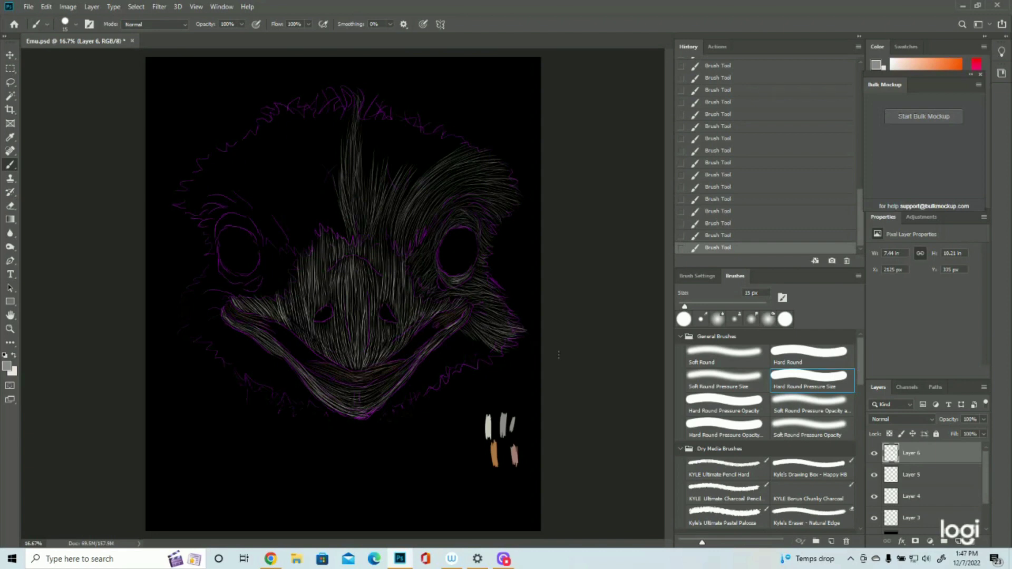
# - Fill the forehead right of centre up to the crown, and the feathers under the beak's right side, with grey strokes
pyautogui.moveTo(448, 189); pyautogui.dragTo(411, 137)
pyautogui.moveTo(421, 200); pyautogui.dragTo(390, 127)
pyautogui.moveTo(385, 190)
pyautogui.mouseDown()
pyautogui.moveTo(368, 125)
pyautogui.moveTo(387, 141)
pyautogui.moveTo(371, 113)
pyautogui.mouseUp()
pyautogui.moveTo(391, 408)
pyautogui.mouseDown()
pyautogui.moveTo(424, 383)
pyautogui.moveTo(455, 340)
pyautogui.moveTo(481, 353)
pyautogui.mouseUp()
pyautogui.moveTo(338, 238)
pyautogui.mouseDown()
pyautogui.moveTo(324, 193)
pyautogui.moveTo(345, 100)
pyautogui.mouseUp()
# - Paint grey feather strokes around the left eye, covering its inner side, lower lid and upper lid
pyautogui.moveTo(311, 256)
pyautogui.mouseDown()
pyautogui.moveTo(301, 219)
pyautogui.moveTo(258, 239)
pyautogui.mouseUp()
pyautogui.moveTo(293, 280); pyautogui.dragTo(269, 255)
pyautogui.moveTo(279, 295)
pyautogui.mouseDown()
pyautogui.moveTo(253, 270)
pyautogui.moveTo(200, 275)
pyautogui.mouseUp()
pyautogui.hotkey('ctrl', ',')
pyautogui.hotkey('ctrl', ',')
pyautogui.moveTo(261, 242)
pyautogui.mouseDown()
pyautogui.moveTo(224, 222)
pyautogui.moveTo(207, 238)
pyautogui.mouseUp()
# - Fill the left brow and the left side of the forehead up to the crown with grey feather strokes
pyautogui.moveTo(253, 209)
pyautogui.mouseDown()
pyautogui.moveTo(213, 213)
pyautogui.moveTo(237, 167)
pyautogui.moveTo(208, 175)
pyautogui.mouseUp()
pyautogui.moveTo(316, 142); pyautogui.dragTo(310, 110)
pyautogui.moveTo(274, 108); pyautogui.dragTo(290, 144)
pyautogui.moveTo(286, 126); pyautogui.dragTo(314, 200)
pyautogui.moveTo(209, 154); pyautogui.dragTo(253, 178)
pyautogui.moveTo(238, 185); pyautogui.dragTo(279, 221)
pyautogui.moveTo(250, 125); pyautogui.dragTo(284, 159)
pyautogui.moveTo(259, 149)
pyautogui.mouseDown()
pyautogui.moveTo(290, 183)
pyautogui.moveTo(272, 186)
pyautogui.mouseUp()
pyautogui.moveTo(270, 161); pyautogui.dragTo(306, 213)
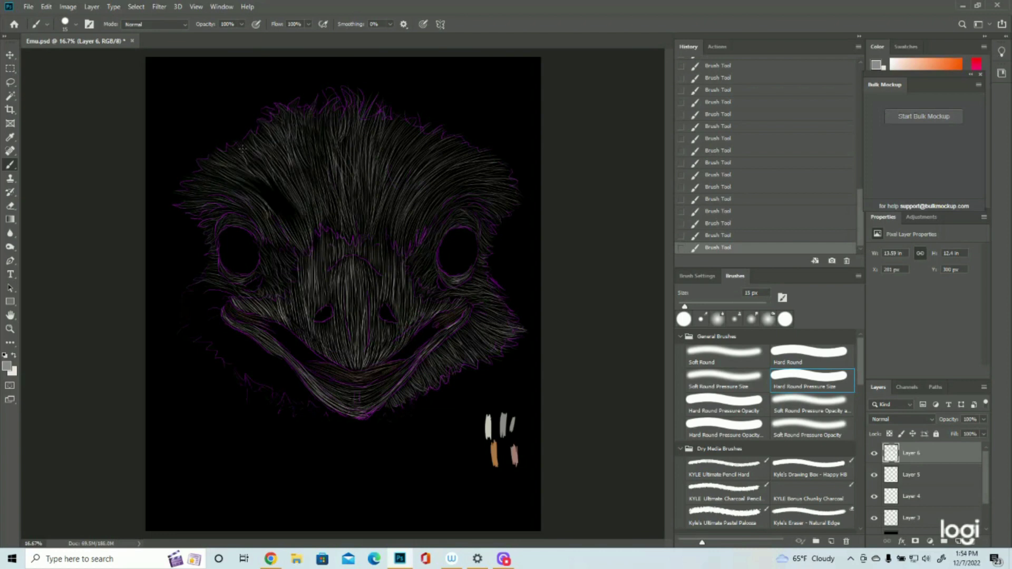
pyautogui.moveTo(252, 178); pyautogui.dragTo(293, 217)
pyautogui.moveTo(269, 197); pyautogui.dragTo(306, 234)
# - Paint grey feather strokes over the left cheek and along the underside of the beak's left side
pyautogui.moveTo(226, 290); pyautogui.dragTo(187, 301)
pyautogui.moveTo(225, 298)
pyautogui.mouseDown()
pyautogui.moveTo(185, 306)
pyautogui.moveTo(185, 320)
pyautogui.mouseUp()
pyautogui.moveTo(220, 315); pyautogui.dragTo(184, 333)
pyautogui.moveTo(311, 404); pyautogui.dragTo(276, 362)
pyautogui.moveTo(233, 342); pyautogui.dragTo(196, 319)
pyautogui.moveTo(255, 362); pyautogui.dragTo(211, 331)
pyautogui.moveTo(282, 379); pyautogui.dragTo(246, 348)
pyautogui.moveTo(256, 381); pyautogui.dragTo(269, 372)
# - Hide the Layer 3 sketch, save the document, and add a new layer above Layer 6
pyautogui.press('z')
pyautogui.click(875, 518)
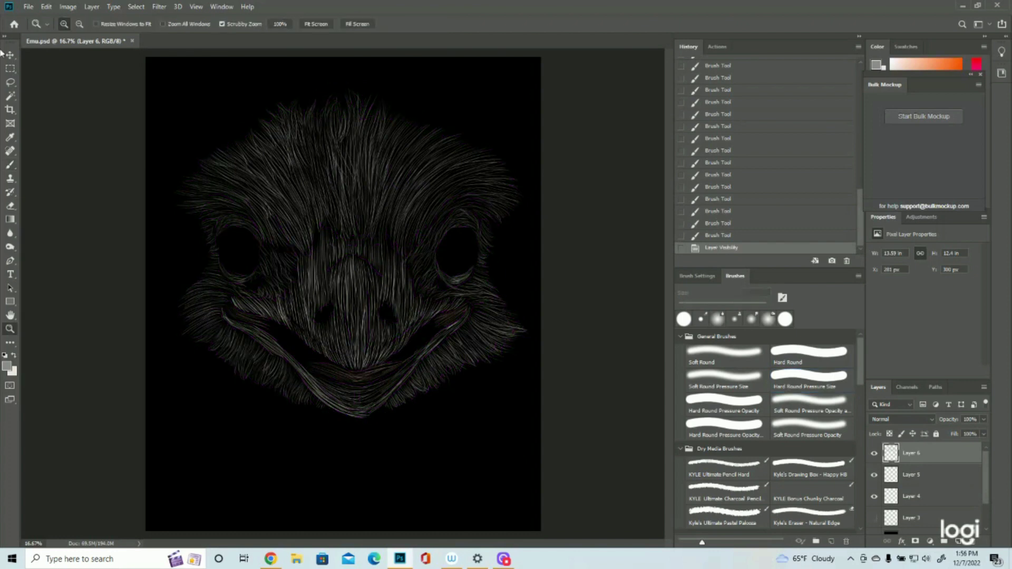
pyautogui.hotkey('ctrl', 's')
pyautogui.click(958, 541)
pyautogui.scroll(-2, 937, 514)
# - Set the foreground colour to light grey c7c6ba, sampled from the pale swatch on Layer 3, and hide that layer again
pyautogui.click(875, 496)
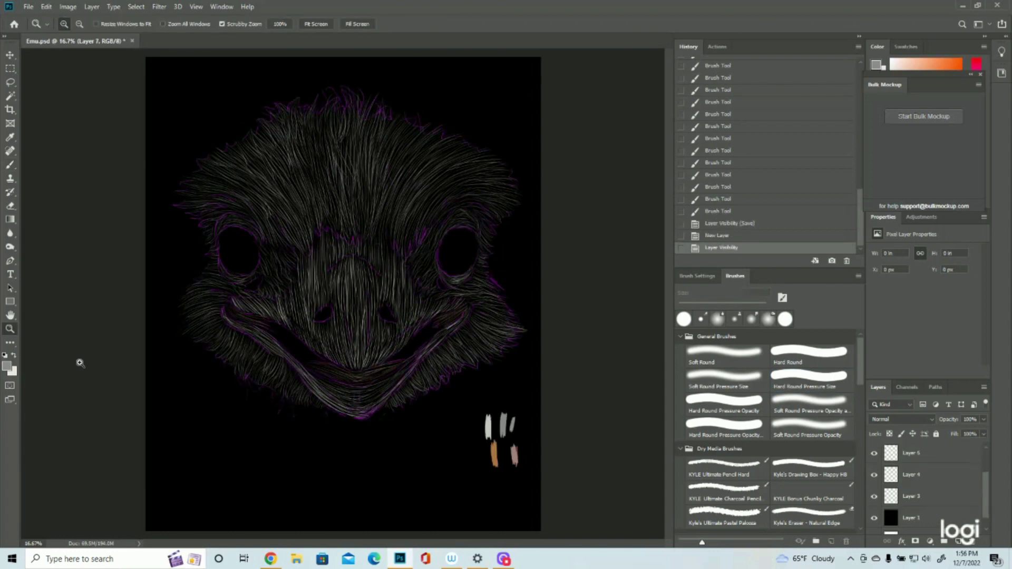
pyautogui.click(7, 366)
pyautogui.click(488, 422)
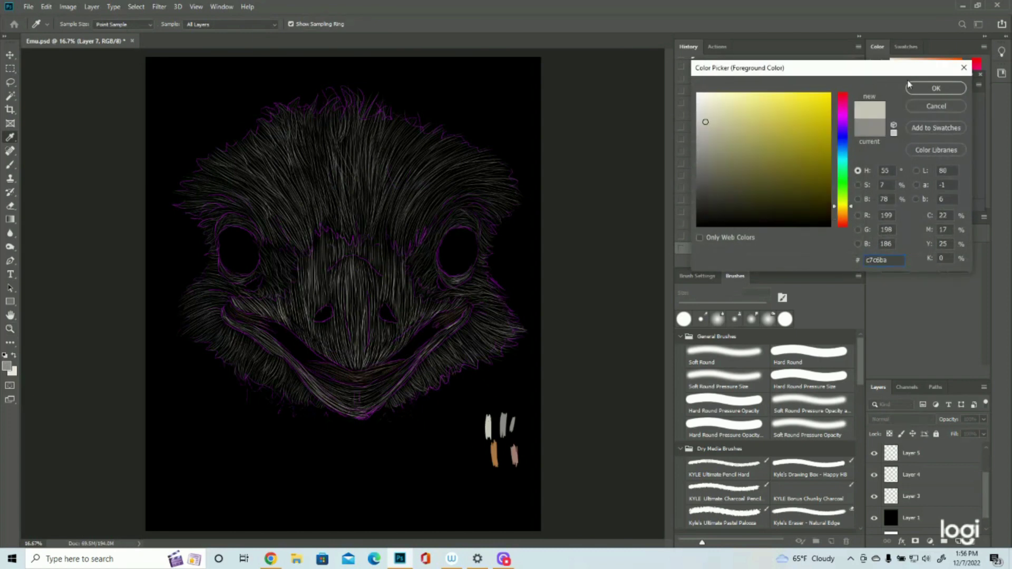
pyautogui.click(928, 88)
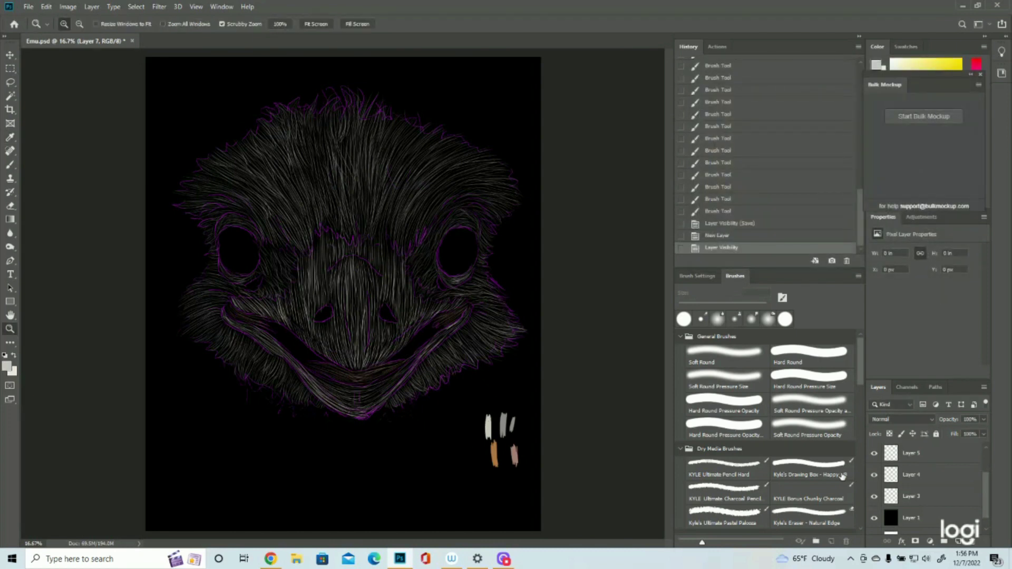
pyautogui.click(874, 496)
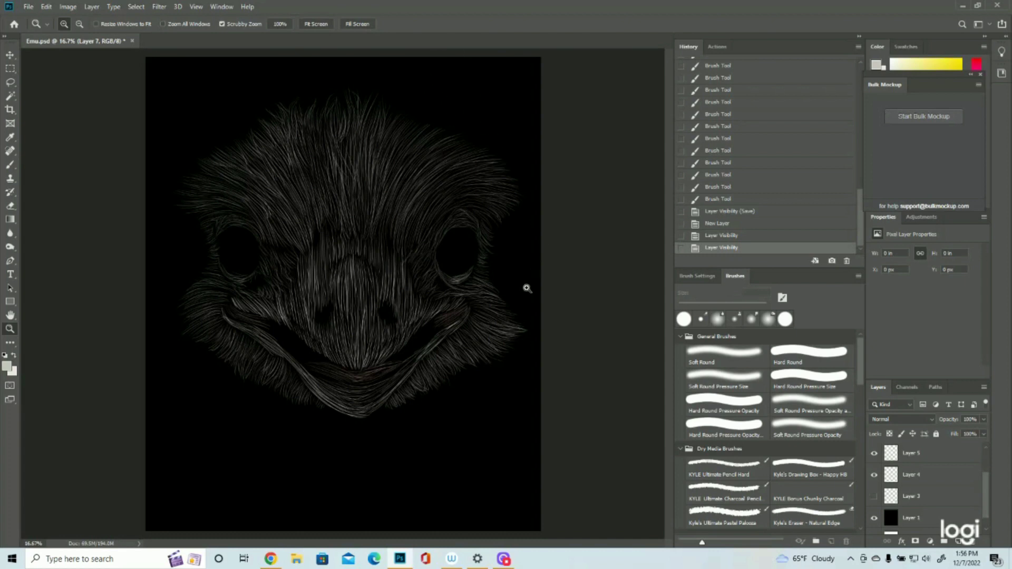
pyautogui.scroll(2, 913, 514)
pyautogui.click(874, 453)
pyautogui.click(874, 453)
# - Brush light grey strokes down the right side of the beak's central ridge on Layer 7 with a 15 px brush
pyautogui.click(10, 164)
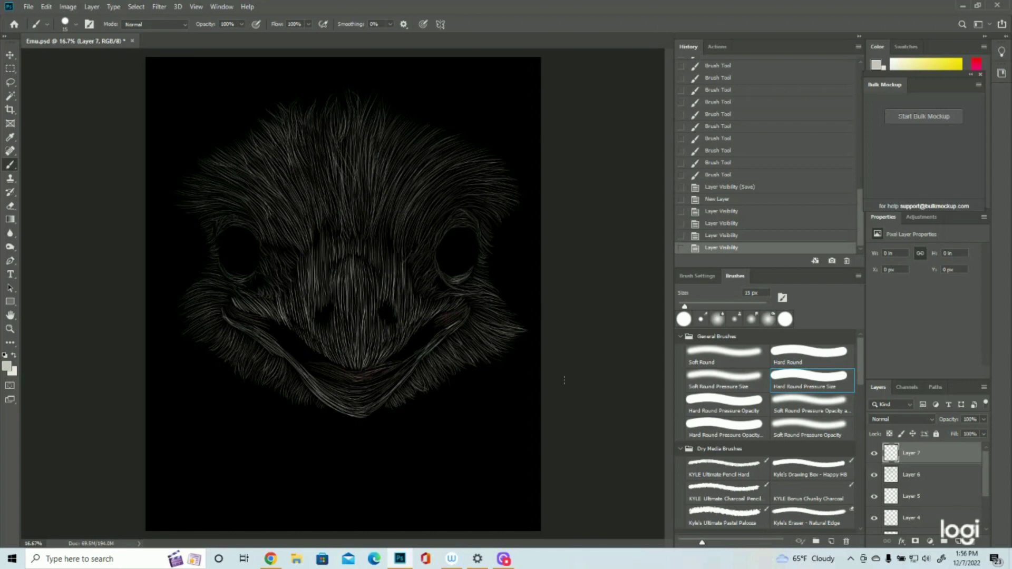
pyautogui.click(367, 290)
pyautogui.moveTo(363, 274); pyautogui.dragTo(364, 322)
pyautogui.moveTo(363, 277); pyautogui.dragTo(366, 322)
pyautogui.moveTo(364, 277)
pyautogui.mouseDown()
pyautogui.moveTo(367, 328)
pyautogui.moveTo(366, 316)
pyautogui.mouseUp()
pyautogui.moveTo(364, 272)
pyautogui.mouseDown()
pyautogui.moveTo(367, 313)
pyautogui.moveTo(369, 304)
pyautogui.mouseUp()
pyautogui.moveTo(367, 268); pyautogui.dragTo(371, 314)
pyautogui.moveTo(370, 279); pyautogui.dragTo(372, 316)
pyautogui.moveTo(368, 295)
pyautogui.mouseDown()
pyautogui.moveTo(365, 353)
pyautogui.moveTo(368, 333)
pyautogui.mouseUp()
pyautogui.moveTo(369, 316); pyautogui.dragTo(363, 356)
pyautogui.moveTo(366, 318)
pyautogui.mouseDown()
pyautogui.moveTo(359, 373)
pyautogui.moveTo(359, 359)
pyautogui.moveTo(346, 373)
pyautogui.mouseUp()
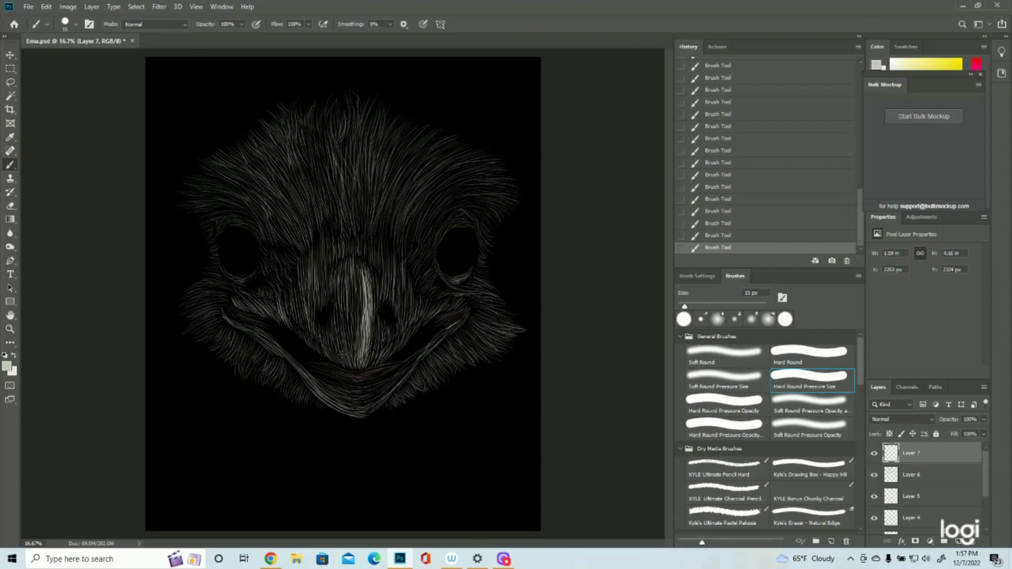
# - Fill the middle and left side of the beak's central ridge with long vertical light grey strokes
pyautogui.moveTo(362, 282)
pyautogui.mouseDown()
pyautogui.moveTo(364, 304)
pyautogui.moveTo(359, 265)
pyautogui.mouseUp()
pyautogui.moveTo(344, 318)
pyautogui.mouseDown()
pyautogui.moveTo(346, 264)
pyautogui.moveTo(356, 288)
pyautogui.moveTo(362, 277)
pyautogui.mouseUp()
pyautogui.moveTo(364, 337); pyautogui.dragTo(359, 258)
pyautogui.moveTo(367, 293)
pyautogui.mouseDown()
pyautogui.moveTo(364, 267)
pyautogui.moveTo(374, 271)
pyautogui.moveTo(354, 267)
pyautogui.moveTo(356, 250)
pyautogui.mouseUp()
pyautogui.moveTo(351, 320); pyautogui.dragTo(345, 260)
pyautogui.moveTo(351, 340)
pyautogui.mouseDown()
pyautogui.moveTo(349, 285)
pyautogui.moveTo(351, 309)
pyautogui.mouseUp()
pyautogui.moveTo(357, 358); pyautogui.dragTo(354, 313)
pyautogui.moveTo(357, 353); pyautogui.dragTo(359, 316)
pyautogui.moveTo(362, 346); pyautogui.dragTo(359, 296)
pyautogui.moveTo(361, 369)
pyautogui.mouseDown()
pyautogui.moveTo(354, 293)
pyautogui.moveTo(352, 302)
pyautogui.mouseUp()
pyautogui.moveTo(360, 351); pyautogui.dragTo(348, 311)
pyautogui.moveTo(351, 345); pyautogui.dragTo(340, 292)
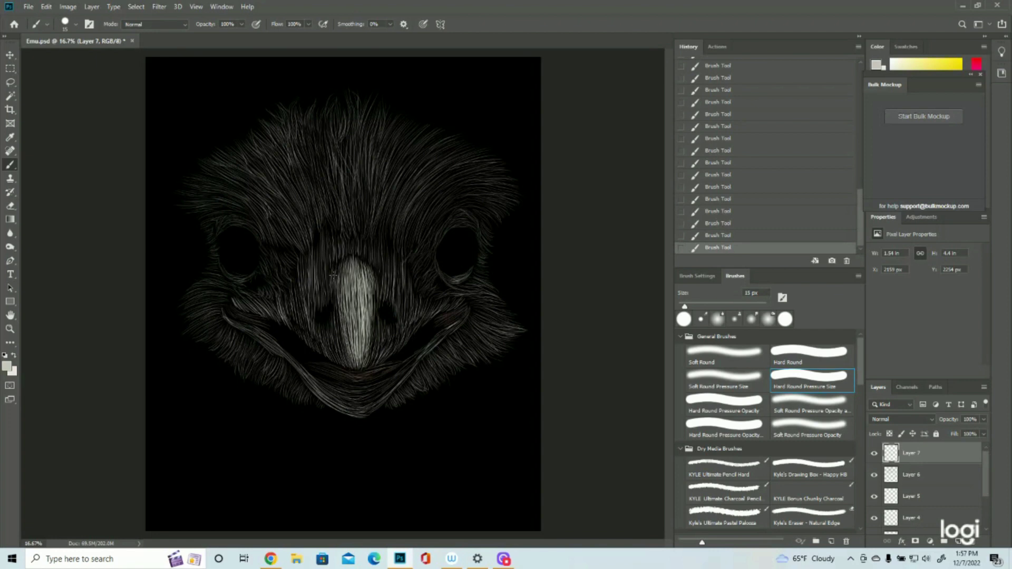
pyautogui.moveTo(331, 299)
pyautogui.mouseDown()
pyautogui.moveTo(338, 333)
pyautogui.moveTo(336, 277)
pyautogui.moveTo(343, 348)
pyautogui.mouseUp()
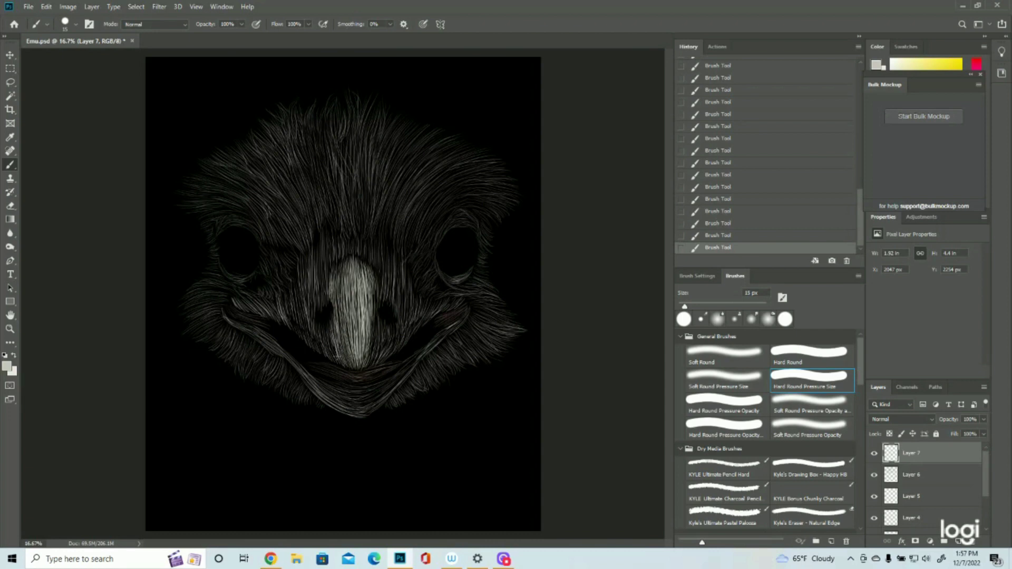
# - Paint short light grey strokes below and along the outer side of the left nostril
pyautogui.moveTo(328, 325)
pyautogui.mouseDown()
pyautogui.moveTo(330, 345)
pyautogui.moveTo(317, 337)
pyautogui.mouseUp()
pyautogui.moveTo(316, 320); pyautogui.dragTo(314, 331)
pyautogui.moveTo(311, 309); pyautogui.dragTo(311, 331)
pyautogui.moveTo(310, 307)
pyautogui.mouseDown()
pyautogui.moveTo(305, 323)
pyautogui.moveTo(311, 315)
pyautogui.mouseUp()
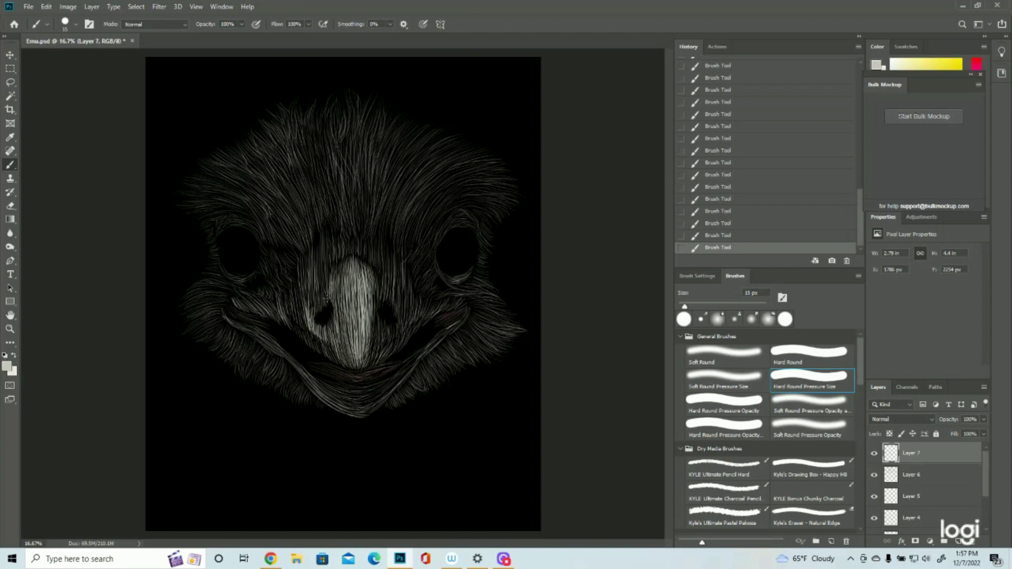
# - Paint light grey strokes above the left nostril up to the top of the beak
pyautogui.moveTo(326, 271); pyautogui.dragTo(328, 295)
pyautogui.moveTo(325, 274); pyautogui.dragTo(326, 297)
pyautogui.moveTo(324, 255); pyautogui.dragTo(328, 289)
pyautogui.moveTo(325, 259); pyautogui.dragTo(330, 292)
pyautogui.moveTo(323, 237)
pyautogui.mouseDown()
pyautogui.moveTo(323, 286)
pyautogui.moveTo(321, 255)
pyautogui.mouseUp()
pyautogui.moveTo(319, 302)
pyautogui.mouseDown()
pyautogui.moveTo(314, 254)
pyautogui.moveTo(307, 272)
pyautogui.mouseUp()
pyautogui.moveTo(308, 311); pyautogui.dragTo(304, 278)
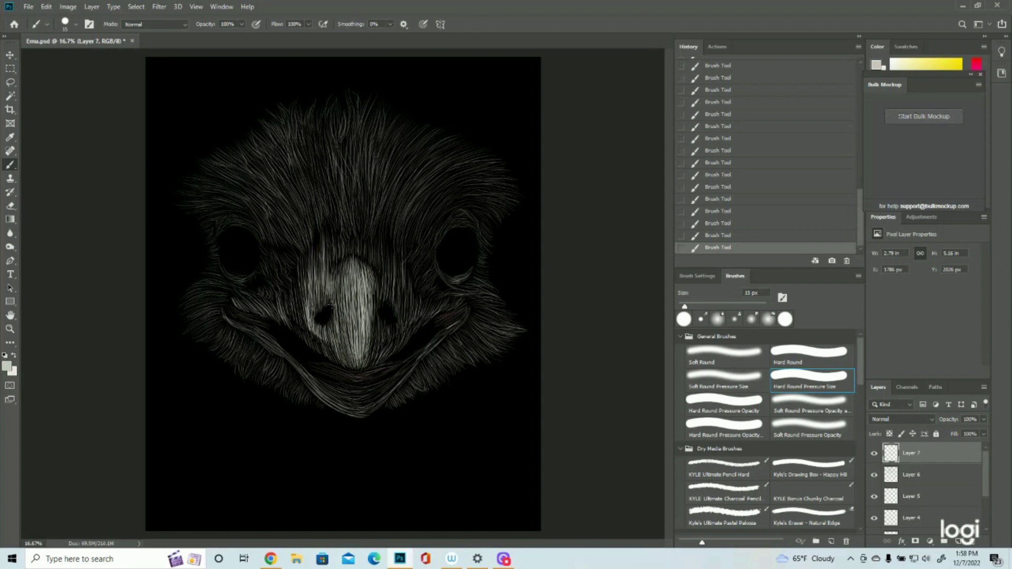
# - Highlight the beak's lower left edge and left side out to the mouth corner with light grey strokes
pyautogui.moveTo(334, 359)
pyautogui.mouseDown()
pyautogui.moveTo(330, 340)
pyautogui.moveTo(299, 331)
pyautogui.moveTo(288, 313)
pyautogui.mouseUp()
pyautogui.moveTo(317, 354)
pyautogui.mouseDown()
pyautogui.moveTo(309, 342)
pyautogui.moveTo(321, 349)
pyautogui.mouseUp()
pyautogui.moveTo(303, 330)
pyautogui.mouseDown()
pyautogui.moveTo(294, 323)
pyautogui.moveTo(332, 356)
pyautogui.mouseUp()
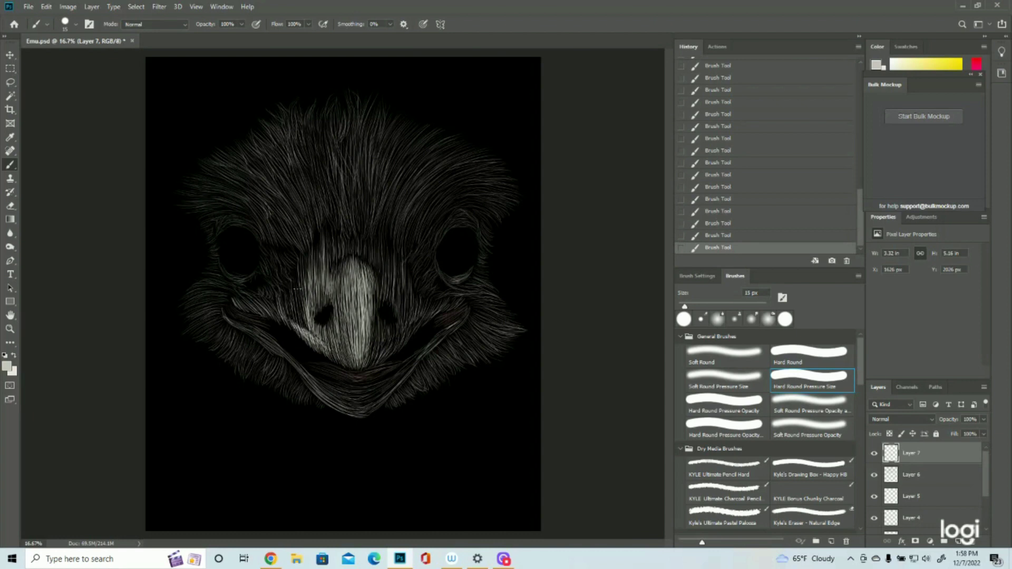
pyautogui.moveTo(309, 292)
pyautogui.mouseDown()
pyautogui.moveTo(301, 249)
pyautogui.moveTo(299, 271)
pyautogui.mouseUp()
pyautogui.moveTo(305, 324)
pyautogui.mouseDown()
pyautogui.moveTo(298, 273)
pyautogui.moveTo(301, 311)
pyautogui.moveTo(294, 283)
pyautogui.mouseUp()
pyautogui.moveTo(299, 322)
pyautogui.mouseDown()
pyautogui.moveTo(291, 287)
pyautogui.moveTo(278, 288)
pyautogui.moveTo(288, 282)
pyautogui.mouseUp()
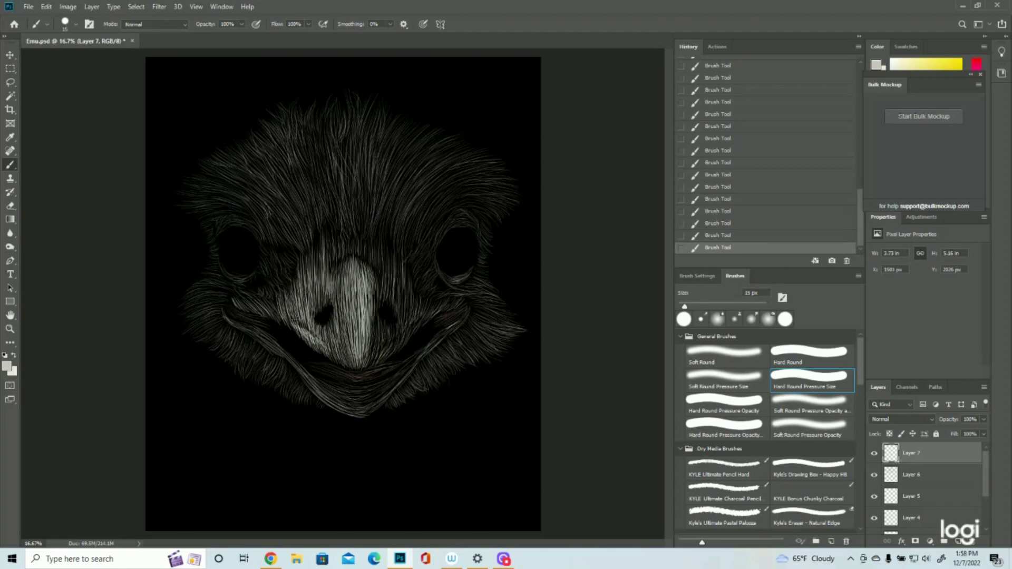
pyautogui.moveTo(290, 328)
pyautogui.mouseDown()
pyautogui.moveTo(286, 311)
pyautogui.moveTo(230, 291)
pyautogui.moveTo(256, 303)
pyautogui.mouseUp()
# - Paint light grey strokes across the top of the beak and down its right side above the right nostril
pyautogui.moveTo(319, 257)
pyautogui.mouseDown()
pyautogui.moveTo(316, 226)
pyautogui.moveTo(317, 236)
pyautogui.moveTo(338, 228)
pyautogui.moveTo(355, 249)
pyautogui.moveTo(362, 241)
pyautogui.moveTo(389, 248)
pyautogui.mouseUp()
pyautogui.moveTo(390, 285); pyautogui.dragTo(384, 231)
pyautogui.moveTo(385, 261); pyautogui.dragTo(385, 236)
pyautogui.moveTo(392, 265); pyautogui.dragTo(390, 244)
pyautogui.moveTo(395, 290); pyautogui.dragTo(394, 254)
pyautogui.moveTo(397, 295); pyautogui.dragTo(397, 257)
pyautogui.moveTo(400, 296)
pyautogui.mouseDown()
pyautogui.moveTo(397, 273)
pyautogui.moveTo(381, 267)
pyautogui.moveTo(382, 282)
pyautogui.mouseUp()
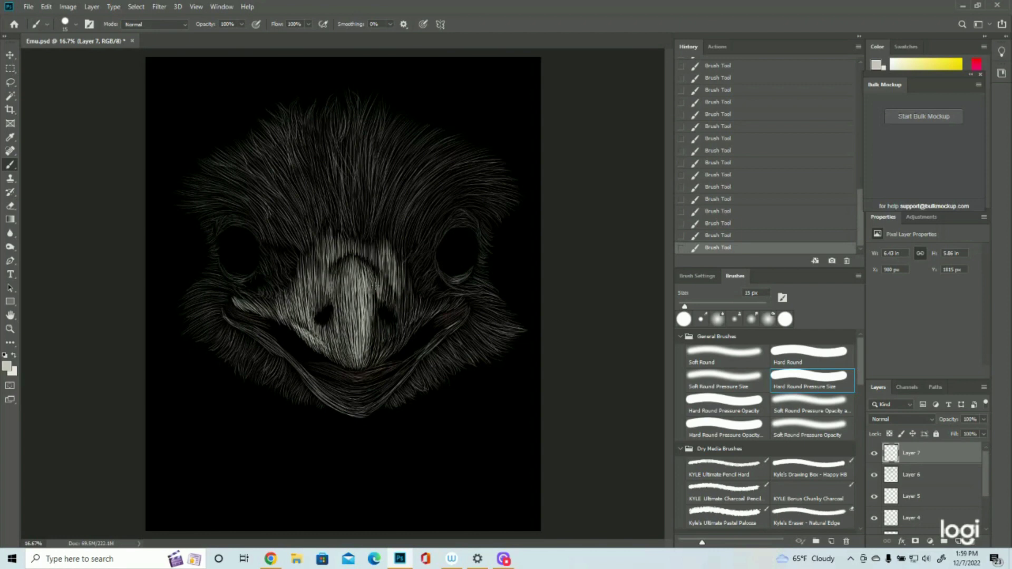
# - Paint light grey strokes around the right nostril and along the beak's lower right edge
pyautogui.moveTo(380, 334)
pyautogui.mouseDown()
pyautogui.moveTo(379, 319)
pyautogui.moveTo(395, 340)
pyautogui.mouseUp()
pyautogui.moveTo(391, 284)
pyautogui.mouseDown()
pyautogui.moveTo(388, 309)
pyautogui.moveTo(404, 317)
pyautogui.moveTo(409, 309)
pyautogui.mouseUp()
pyautogui.moveTo(411, 266)
pyautogui.mouseDown()
pyautogui.moveTo(412, 315)
pyautogui.moveTo(407, 295)
pyautogui.moveTo(371, 364)
pyautogui.moveTo(379, 330)
pyautogui.moveTo(373, 369)
pyautogui.moveTo(379, 360)
pyautogui.mouseUp()
pyautogui.moveTo(391, 343)
pyautogui.mouseDown()
pyautogui.moveTo(381, 358)
pyautogui.moveTo(415, 323)
pyautogui.mouseUp()
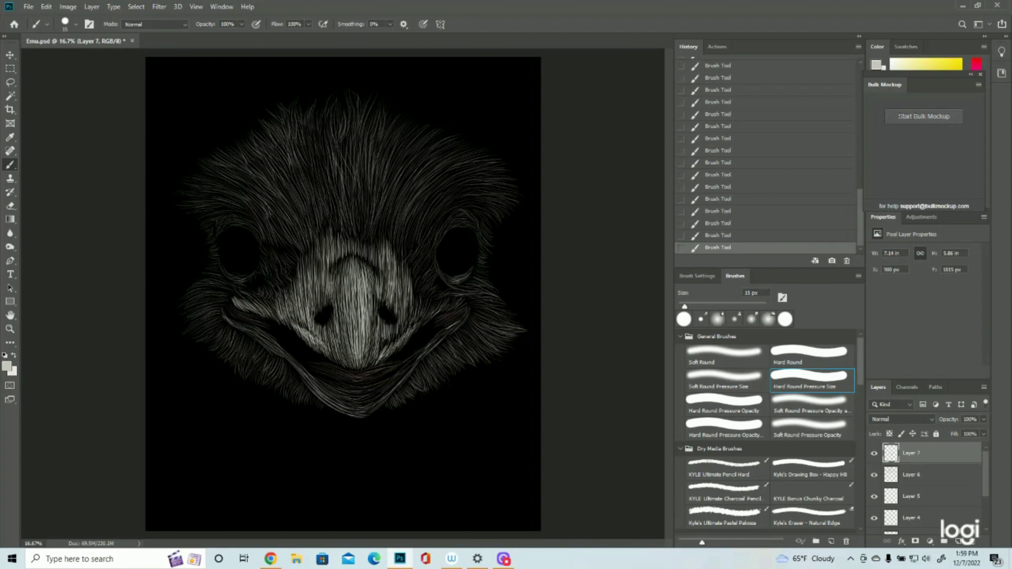
pyautogui.moveTo(403, 345); pyautogui.dragTo(389, 355)
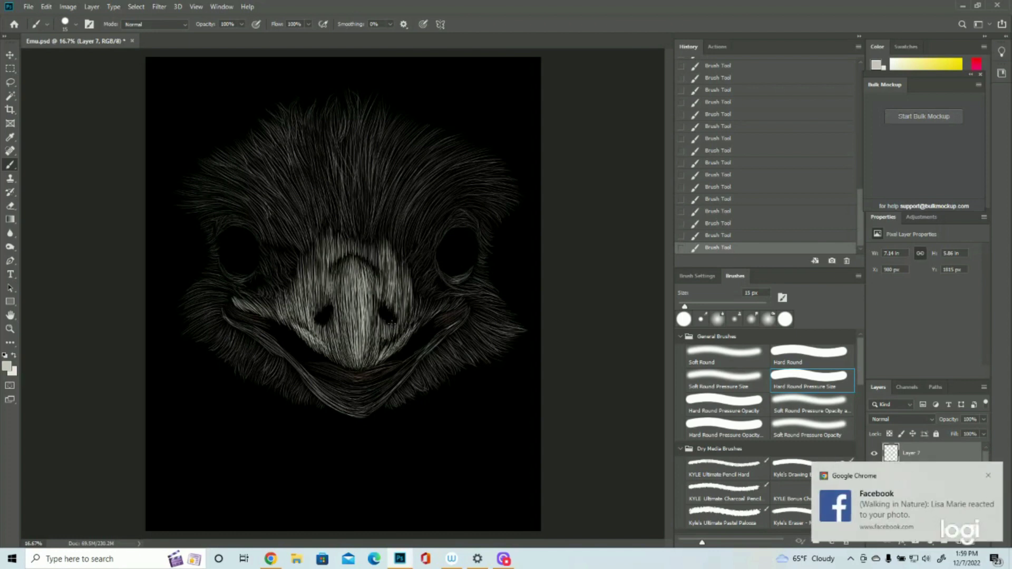
# - Dismiss the notification and extend the light grey strokes along the beak's right side to the mouth corner
pyautogui.click(989, 477)
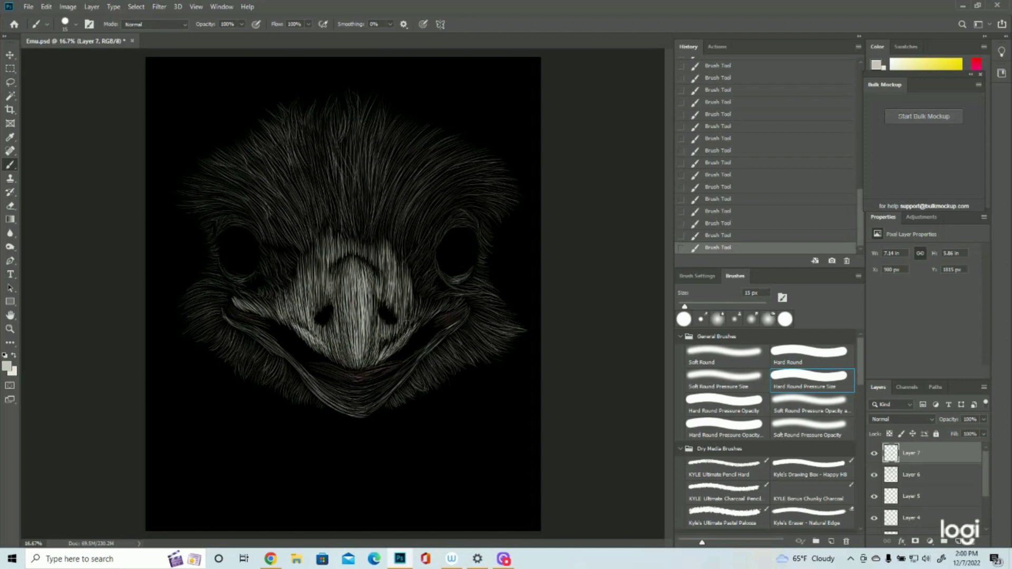
pyautogui.moveTo(410, 307)
pyautogui.mouseDown()
pyautogui.moveTo(407, 324)
pyautogui.moveTo(419, 316)
pyautogui.moveTo(405, 321)
pyautogui.mouseUp()
pyautogui.moveTo(464, 300); pyautogui.dragTo(445, 311)
# - Step back through the latest brush strokes in the history to compare them, and restore them all
pyautogui.click(741, 223)
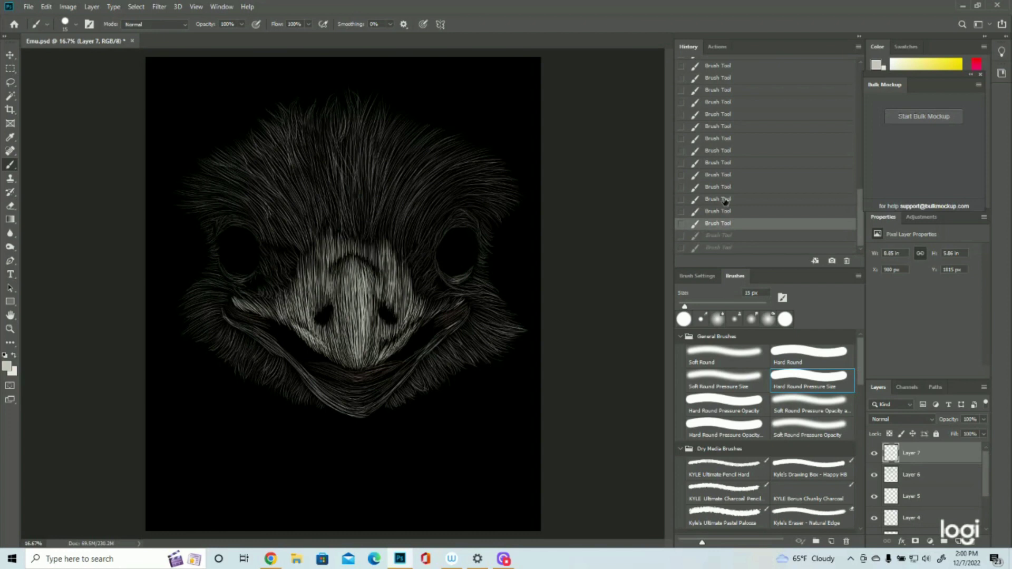
pyautogui.click(725, 199)
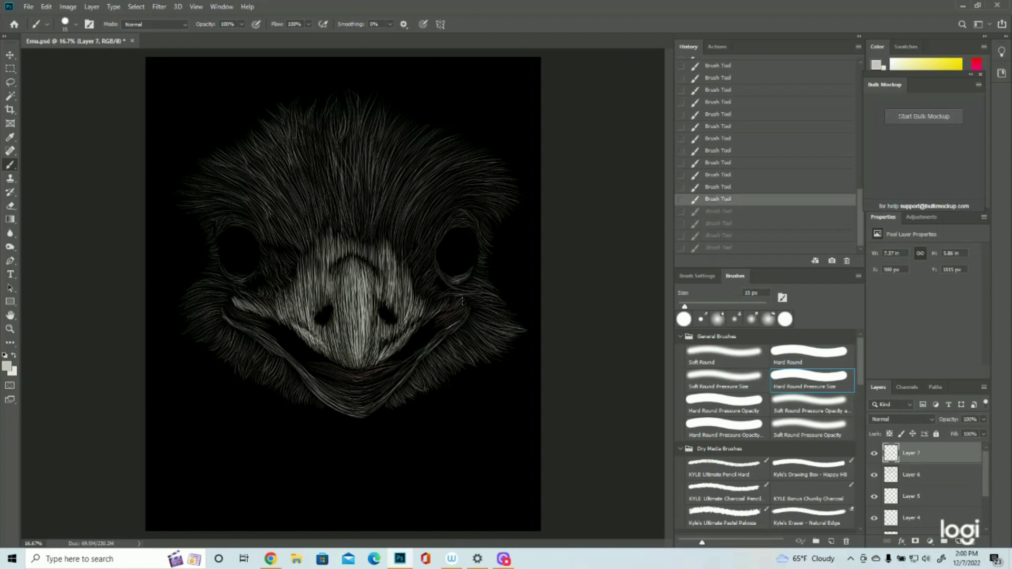
pyautogui.hotkey('ctrl', 'shift', 'z')
pyautogui.hotkey('ctrl', 'shift', 'z')
pyautogui.hotkey('ctrl', 'shift', 'z')
pyautogui.hotkey('ctrl', 'shift', 'z')
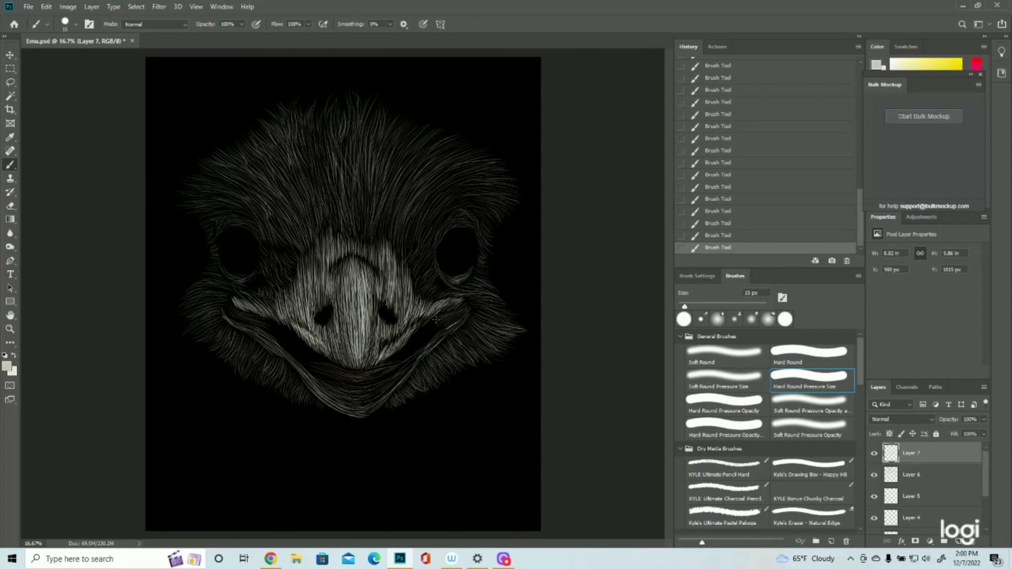
# - Thicken the light strokes on the beak's lower right edge, and brush over the dark arch and right side of the central ridge
pyautogui.moveTo(410, 325); pyautogui.dragTo(415, 316)
pyautogui.moveTo(381, 346); pyautogui.dragTo(405, 323)
pyautogui.moveTo(380, 356); pyautogui.dragTo(414, 325)
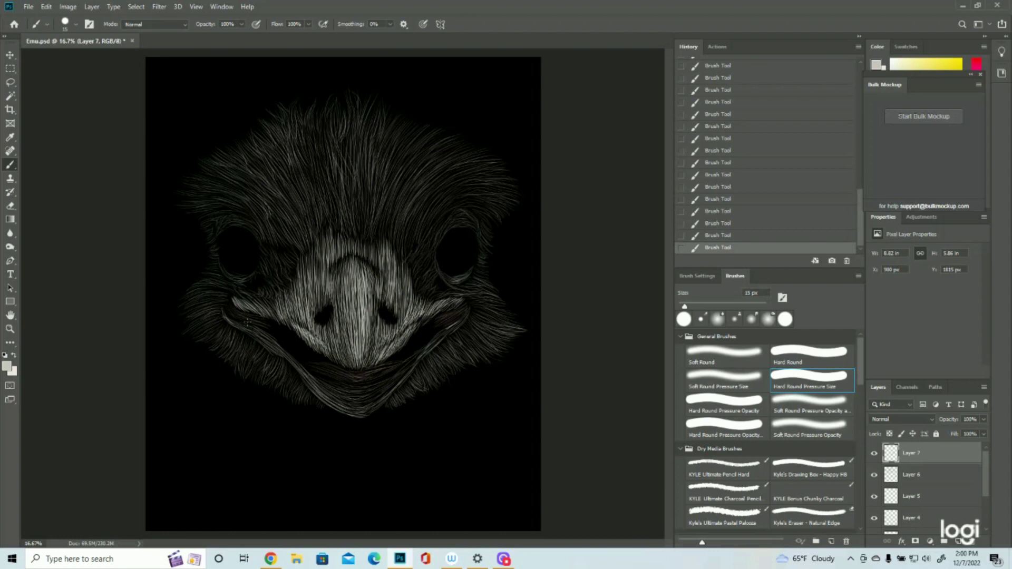
pyautogui.moveTo(331, 261)
pyautogui.mouseDown()
pyautogui.moveTo(334, 282)
pyautogui.moveTo(360, 266)
pyautogui.moveTo(378, 280)
pyautogui.mouseUp()
pyautogui.moveTo(374, 260); pyautogui.dragTo(385, 300)
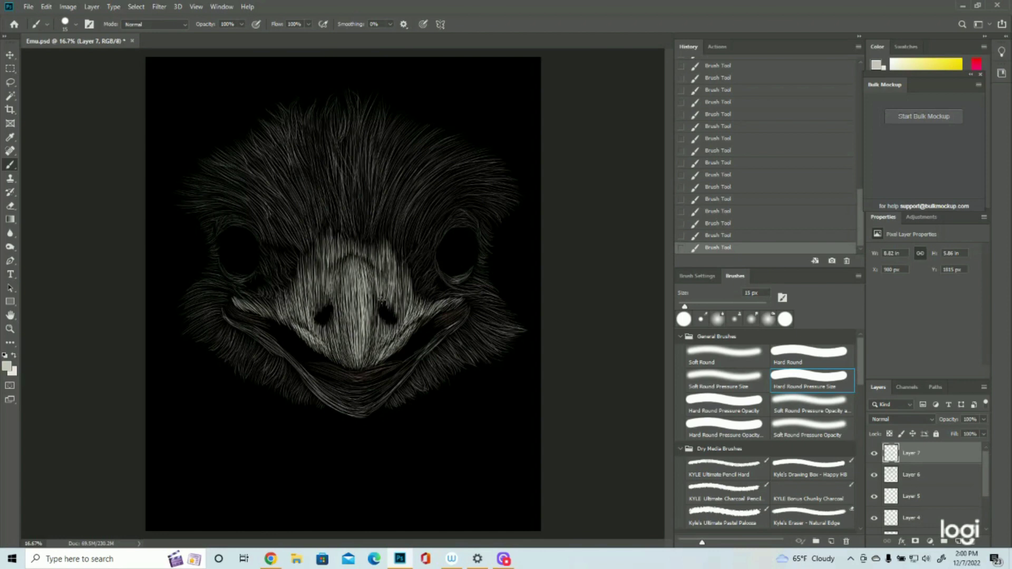
pyautogui.moveTo(373, 295)
pyautogui.mouseDown()
pyautogui.moveTo(377, 346)
pyautogui.moveTo(369, 356)
pyautogui.mouseUp()
# - Highlight the right rim of the lower beak from the mouth corner down to the tip with light grey strokes
pyautogui.click(9, 330)
pyautogui.moveTo(514, 359)
pyautogui.mouseDown()
pyautogui.moveTo(484, 359)
pyautogui.moveTo(511, 359)
pyautogui.mouseUp()
pyautogui.click(422, 251)
pyautogui.moveTo(423, 252)
pyautogui.mouseDown()
pyautogui.moveTo(436, 260)
pyautogui.moveTo(426, 262)
pyautogui.mouseUp()
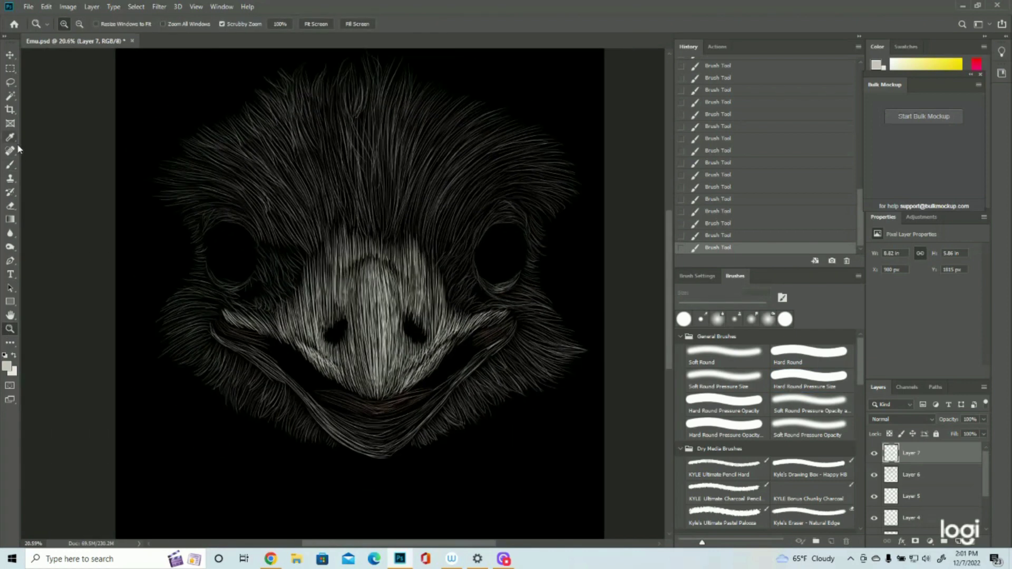
pyautogui.click(10, 165)
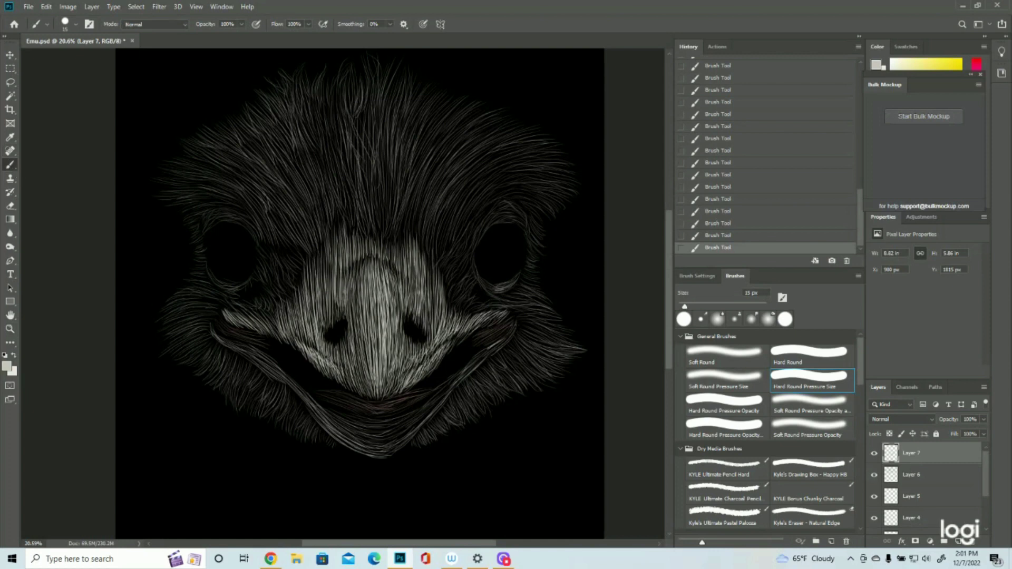
pyautogui.moveTo(497, 348); pyautogui.dragTo(508, 339)
pyautogui.moveTo(488, 353)
pyautogui.mouseDown()
pyautogui.moveTo(508, 337)
pyautogui.moveTo(489, 350)
pyautogui.mouseUp()
pyautogui.moveTo(464, 374)
pyautogui.mouseDown()
pyautogui.moveTo(498, 347)
pyautogui.moveTo(450, 385)
pyautogui.moveTo(472, 369)
pyautogui.mouseUp()
pyautogui.moveTo(461, 374); pyautogui.dragTo(516, 324)
pyautogui.moveTo(451, 388)
pyautogui.mouseDown()
pyautogui.moveTo(468, 369)
pyautogui.moveTo(454, 382)
pyautogui.mouseUp()
pyautogui.moveTo(424, 420)
pyautogui.mouseDown()
pyautogui.moveTo(399, 431)
pyautogui.moveTo(448, 388)
pyautogui.moveTo(402, 440)
pyautogui.moveTo(376, 452)
pyautogui.mouseUp()
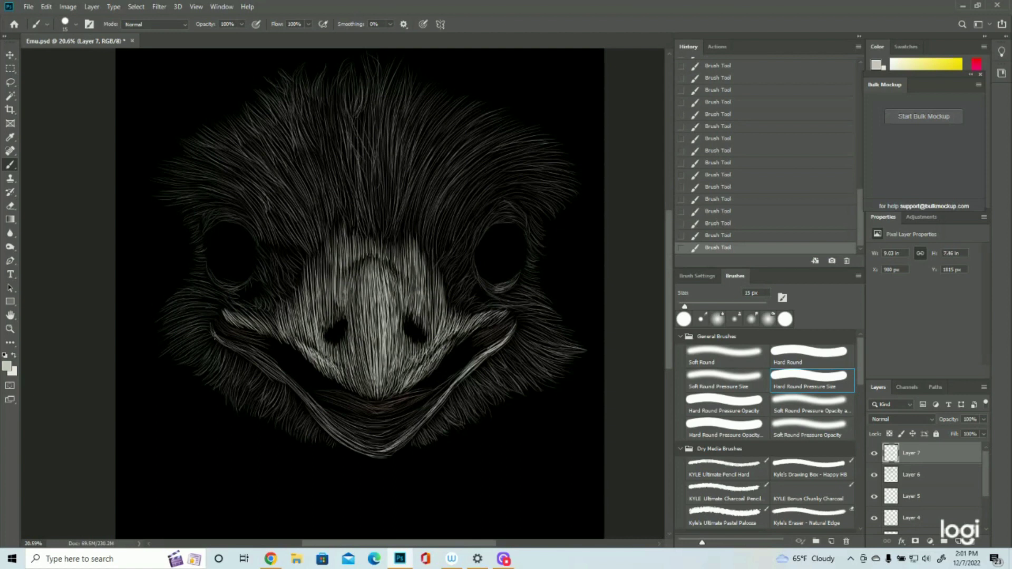
# - Highlight the left rim of the lower beak from the mouth corner down around the tip with long light grey strokes
pyautogui.moveTo(212, 325); pyautogui.dragTo(325, 417)
pyautogui.moveTo(305, 394); pyautogui.dragTo(364, 448)
pyautogui.moveTo(321, 422)
pyautogui.mouseDown()
pyautogui.moveTo(363, 451)
pyautogui.moveTo(399, 453)
pyautogui.mouseUp()
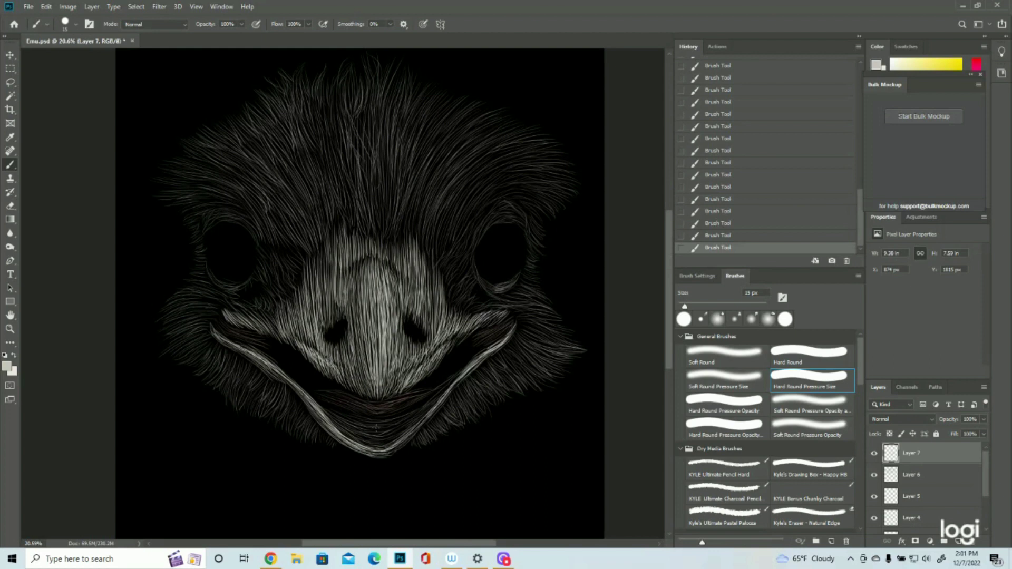
# - Add fine light grey strokes inside the lower beak, from the tip up along its left half
pyautogui.moveTo(372, 457)
pyautogui.mouseDown()
pyautogui.moveTo(399, 453)
pyautogui.moveTo(351, 434)
pyautogui.moveTo(383, 443)
pyautogui.moveTo(394, 433)
pyautogui.moveTo(353, 428)
pyautogui.moveTo(343, 416)
pyautogui.mouseUp()
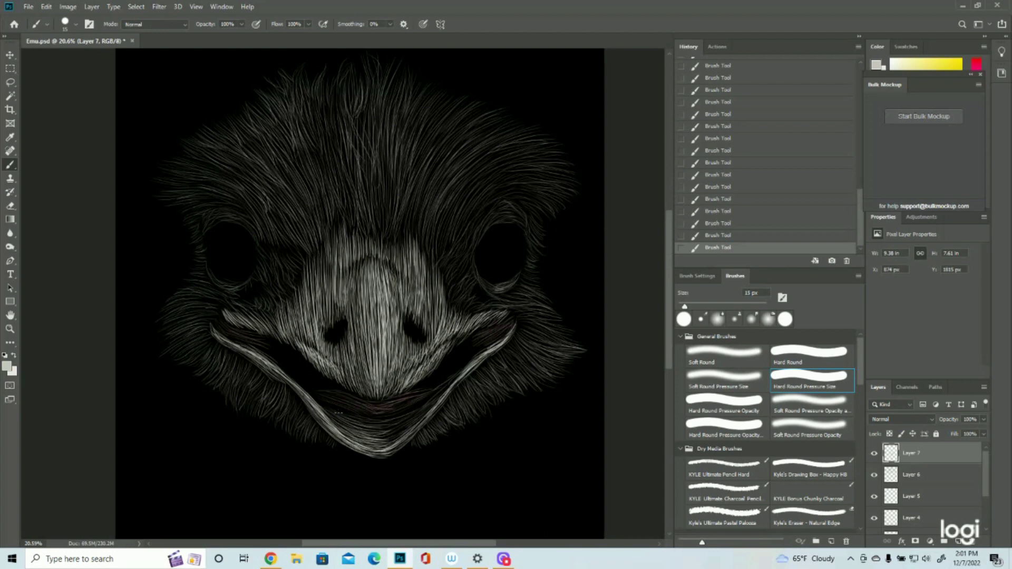
pyautogui.click(9, 329)
pyautogui.moveTo(414, 311); pyautogui.dragTo(372, 319)
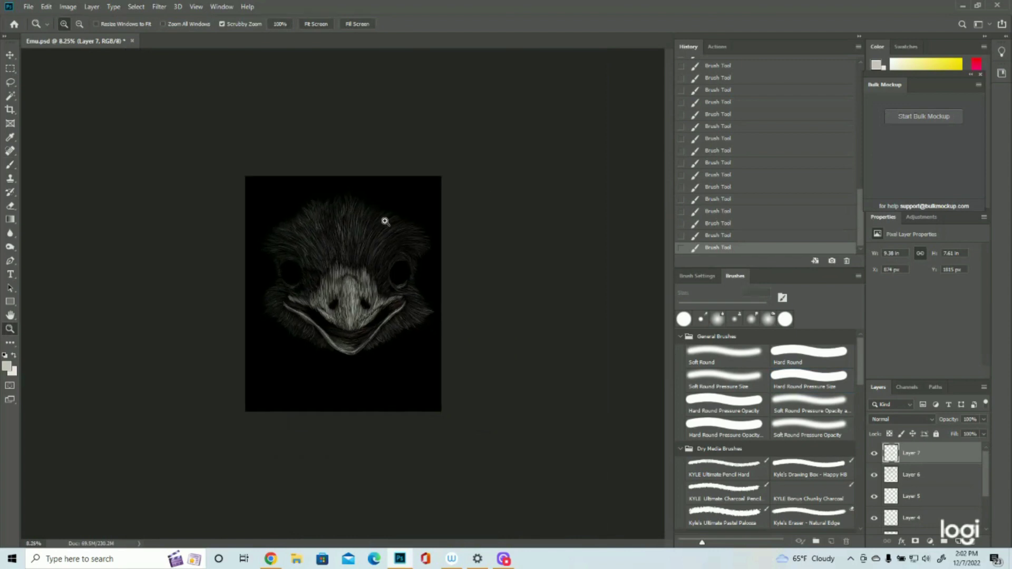
pyautogui.scroll(2, 385, 219)
pyautogui.scroll(3, 355, 362)
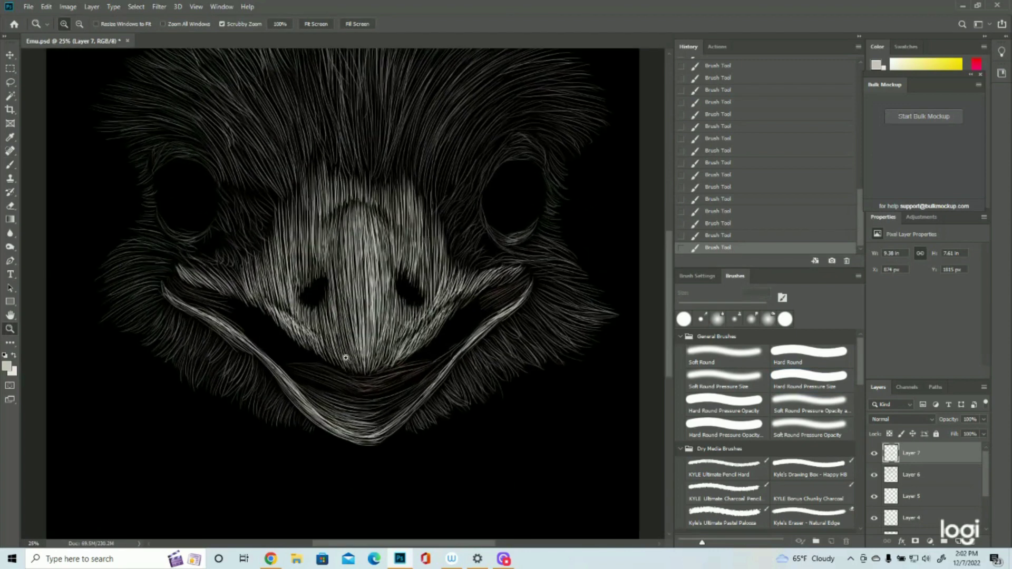
# - Set the foreground colour to the mid grey sampled from the grey swatch painted below the portrait
pyautogui.press('b')
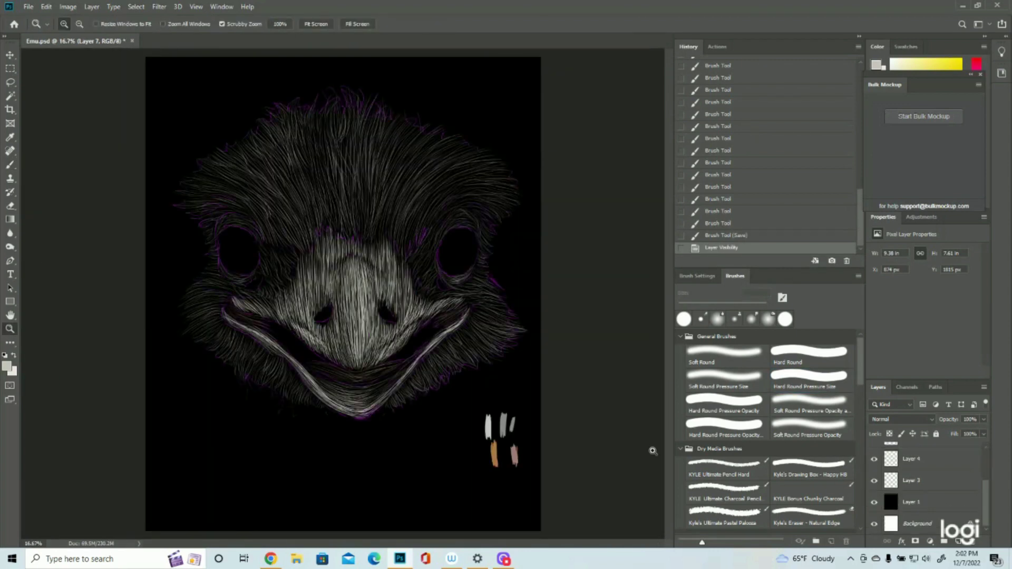
pyautogui.click(7, 367)
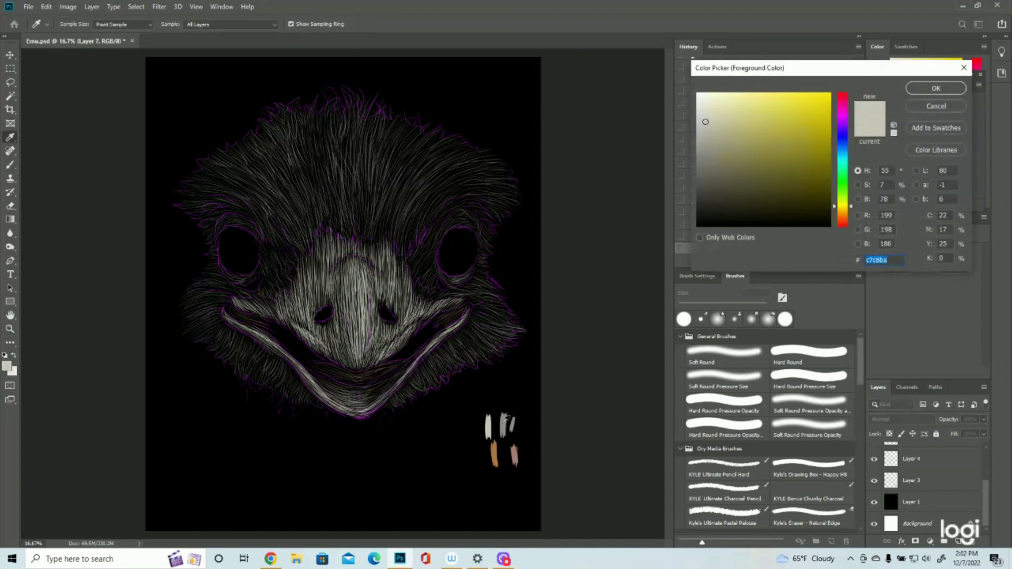
pyautogui.click(503, 422)
pyautogui.click(926, 87)
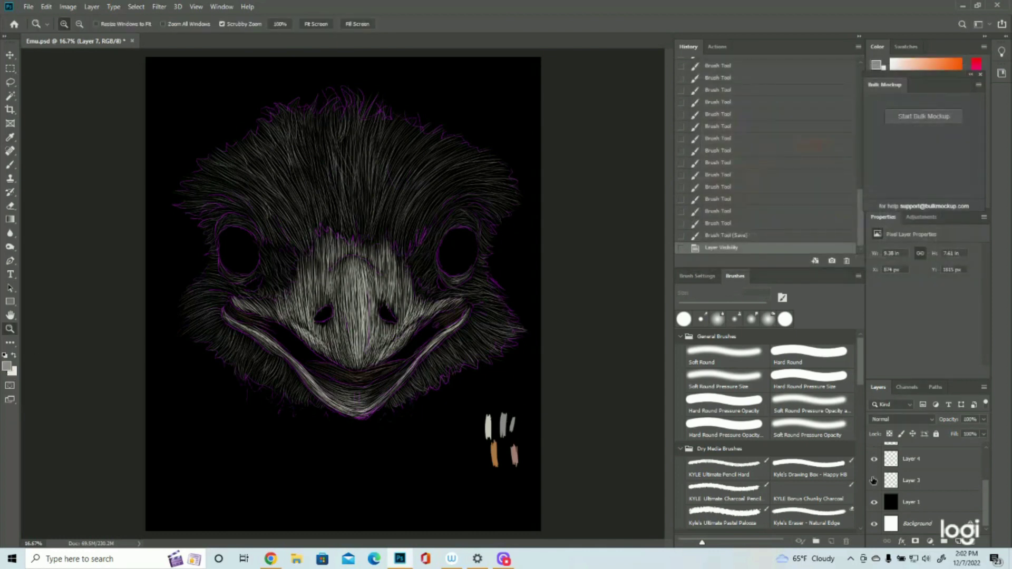
# - Hide the purple sketch, toggle the top layer's visibility to compare, and add a new layer above Layer 7
pyautogui.scroll(3, 876, 469)
pyautogui.click(875, 454)
pyautogui.click(875, 454)
pyautogui.click(874, 454)
pyautogui.click(959, 542)
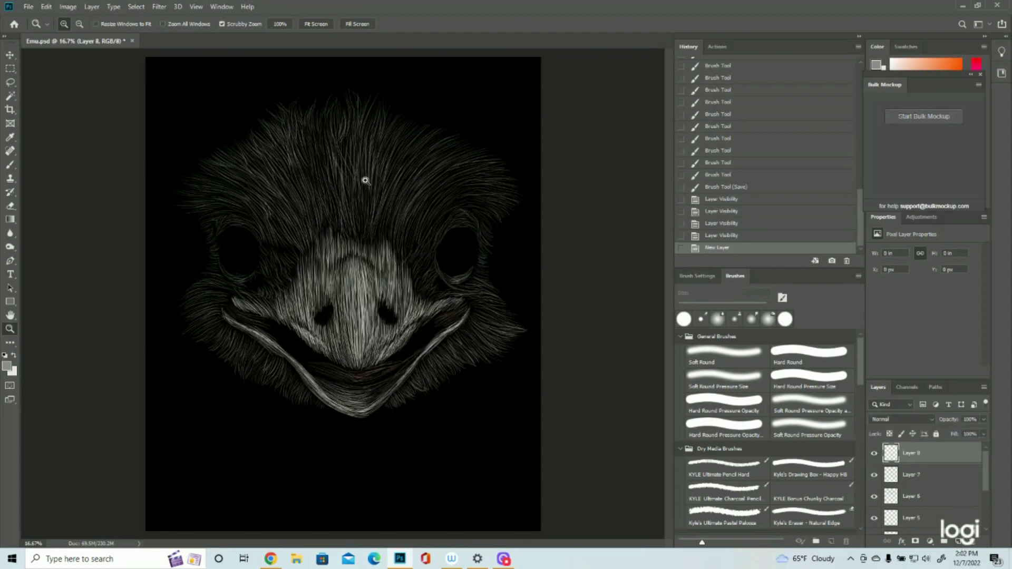
# - Paint a narrow curved band of grey feather strokes on the forehead, rising from the beak's upper right corner
pyautogui.click(362, 123)
pyautogui.moveTo(417, 202); pyautogui.dragTo(405, 204)
pyautogui.click(12, 165)
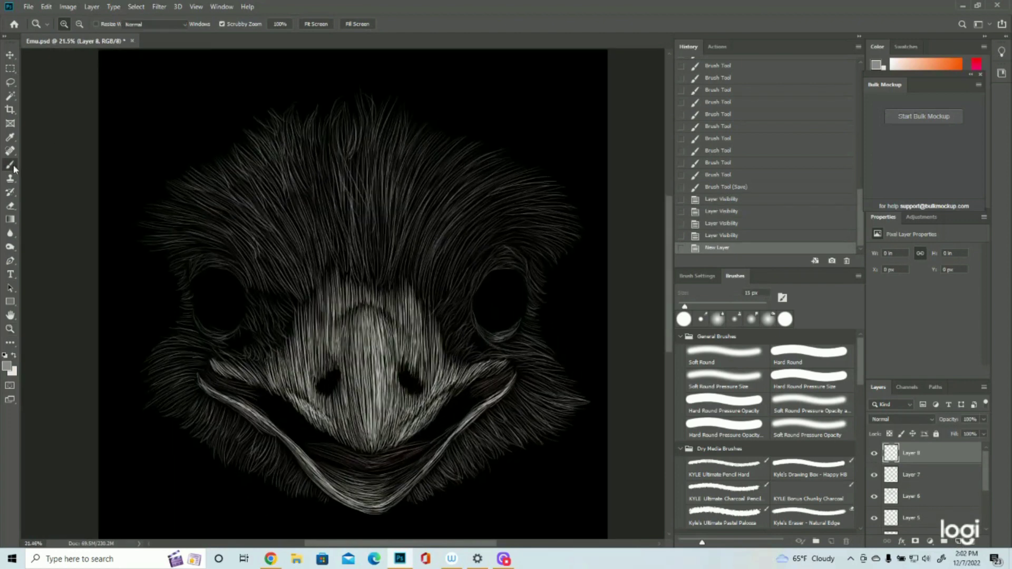
pyautogui.moveTo(407, 232); pyautogui.dragTo(397, 287)
pyautogui.moveTo(408, 227); pyautogui.dragTo(400, 291)
pyautogui.moveTo(418, 216); pyautogui.dragTo(407, 286)
pyautogui.moveTo(422, 227); pyautogui.dragTo(410, 284)
pyautogui.moveTo(434, 203)
pyautogui.mouseDown()
pyautogui.moveTo(410, 286)
pyautogui.moveTo(413, 261)
pyautogui.mouseUp()
pyautogui.moveTo(434, 193); pyautogui.dragTo(405, 254)
pyautogui.moveTo(445, 182)
pyautogui.mouseDown()
pyautogui.moveTo(407, 256)
pyautogui.moveTo(422, 215)
pyautogui.mouseUp()
pyautogui.moveTo(446, 179); pyautogui.dragTo(409, 236)
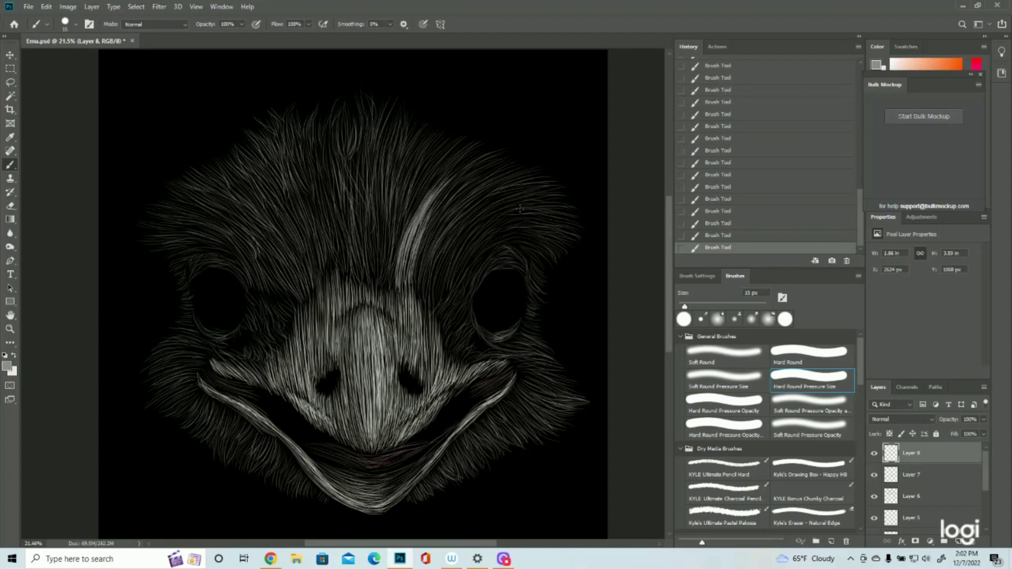
# - Paint grey feather strokes along the brow over the right eye, curving from the outer tip down toward the beak
pyautogui.moveTo(502, 227)
pyautogui.mouseDown()
pyautogui.moveTo(531, 215)
pyautogui.moveTo(581, 225)
pyautogui.moveTo(572, 238)
pyautogui.moveTo(582, 234)
pyautogui.moveTo(535, 228)
pyautogui.moveTo(560, 241)
pyautogui.mouseUp()
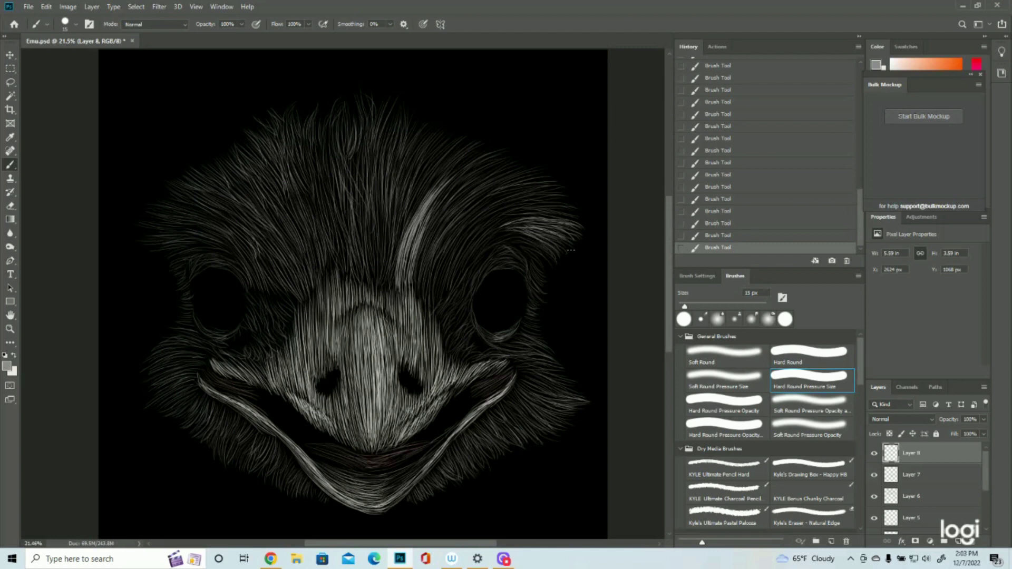
pyautogui.moveTo(464, 267); pyautogui.dragTo(526, 216)
pyautogui.moveTo(469, 244)
pyautogui.mouseDown()
pyautogui.moveTo(538, 214)
pyautogui.moveTo(495, 233)
pyautogui.moveTo(521, 224)
pyautogui.mouseUp()
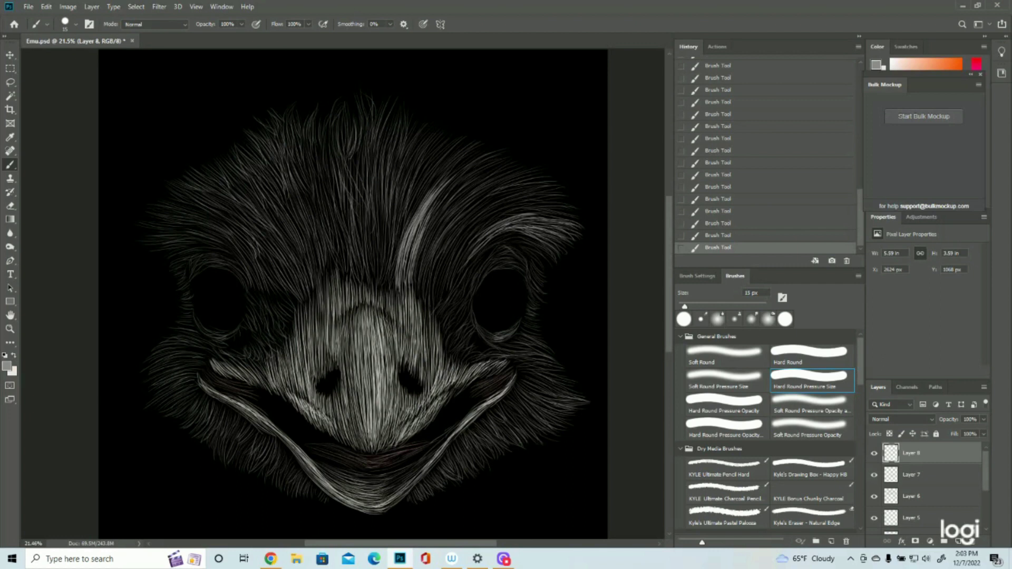
pyautogui.moveTo(501, 236); pyautogui.dragTo(527, 237)
pyautogui.moveTo(441, 302)
pyautogui.mouseDown()
pyautogui.moveTo(473, 244)
pyautogui.moveTo(499, 225)
pyautogui.moveTo(450, 276)
pyautogui.moveTo(473, 227)
pyautogui.mouseUp()
pyautogui.moveTo(434, 307)
pyautogui.mouseDown()
pyautogui.moveTo(444, 252)
pyautogui.moveTo(478, 216)
pyautogui.mouseUp()
pyautogui.moveTo(448, 281)
pyautogui.mouseDown()
pyautogui.moveTo(486, 214)
pyautogui.moveTo(502, 213)
pyautogui.mouseUp()
pyautogui.moveTo(471, 246); pyautogui.dragTo(516, 211)
pyautogui.moveTo(451, 262); pyautogui.dragTo(494, 211)
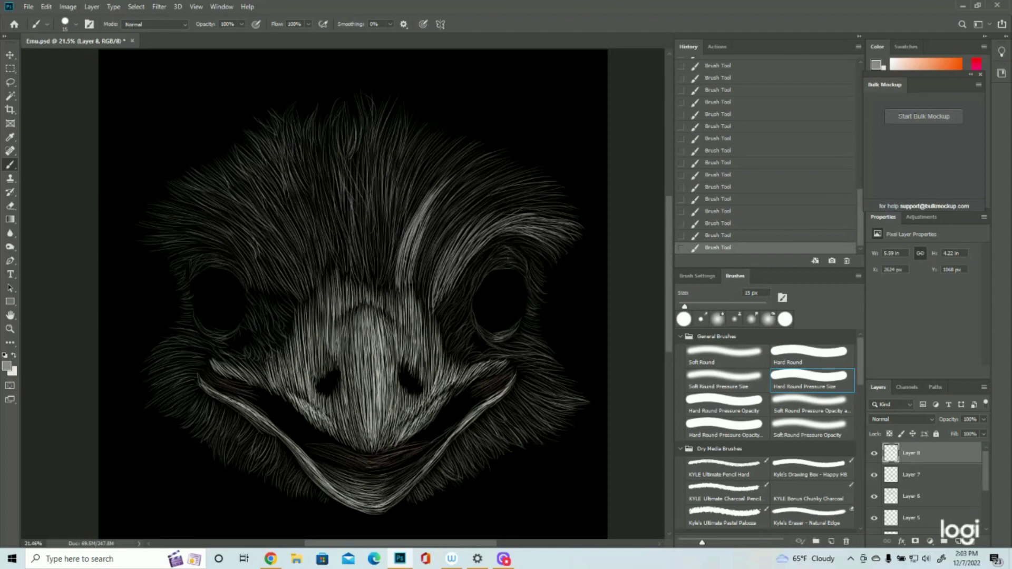
# - Brush grey strokes around the right eye's rim and over the feathers just beside and beneath it
pyautogui.moveTo(506, 251); pyautogui.dragTo(526, 273)
pyautogui.moveTo(501, 260)
pyautogui.mouseDown()
pyautogui.moveTo(519, 265)
pyautogui.moveTo(491, 269)
pyautogui.moveTo(493, 256)
pyautogui.moveTo(485, 265)
pyautogui.mouseUp()
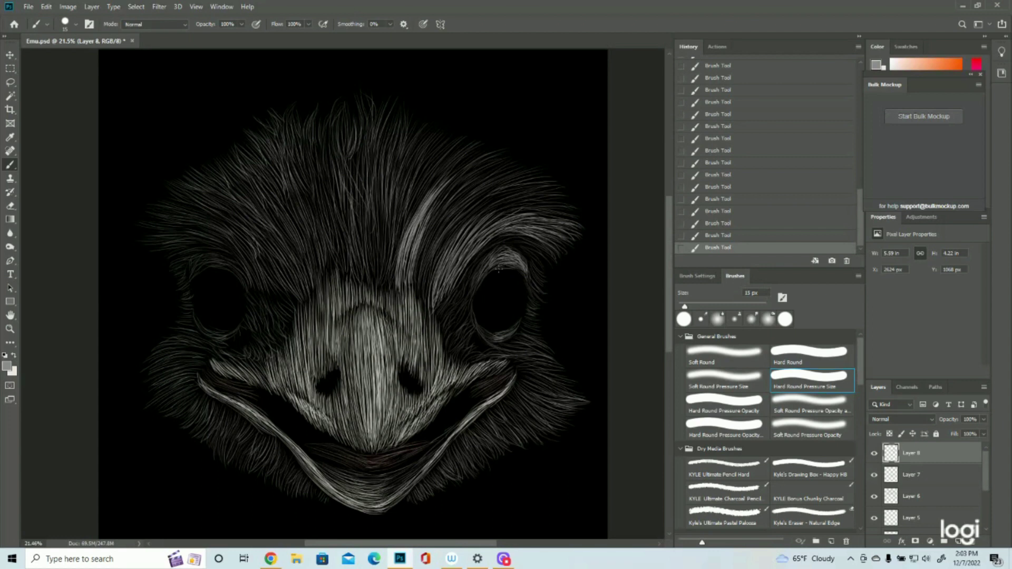
pyautogui.moveTo(497, 257); pyautogui.dragTo(514, 255)
pyautogui.moveTo(473, 313)
pyautogui.mouseDown()
pyautogui.moveTo(481, 331)
pyautogui.moveTo(508, 341)
pyautogui.mouseUp()
pyautogui.moveTo(515, 326); pyautogui.dragTo(503, 337)
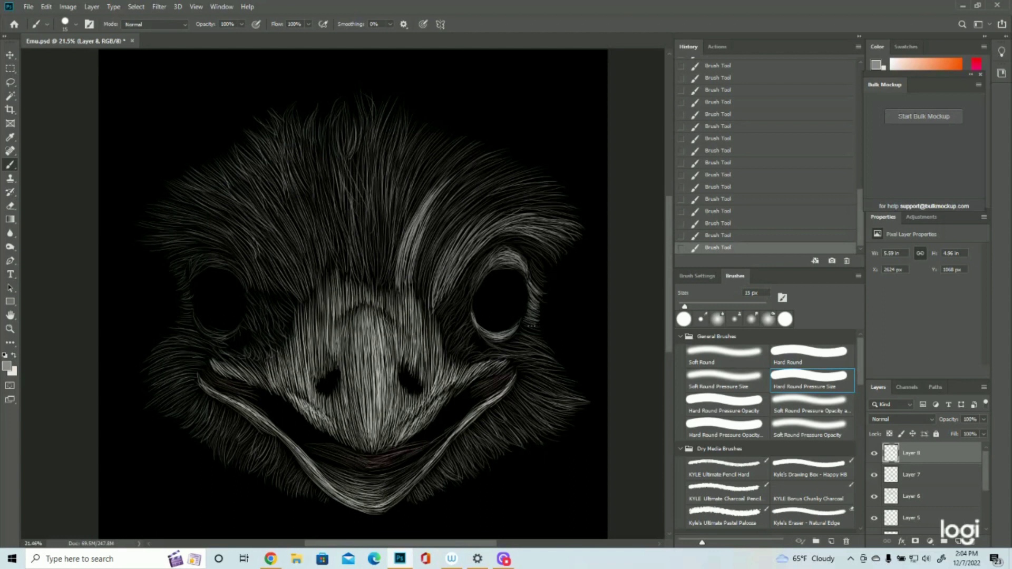
pyautogui.moveTo(520, 331)
pyautogui.mouseDown()
pyautogui.moveTo(537, 337)
pyautogui.moveTo(537, 326)
pyautogui.mouseUp()
pyautogui.moveTo(527, 347); pyautogui.dragTo(509, 340)
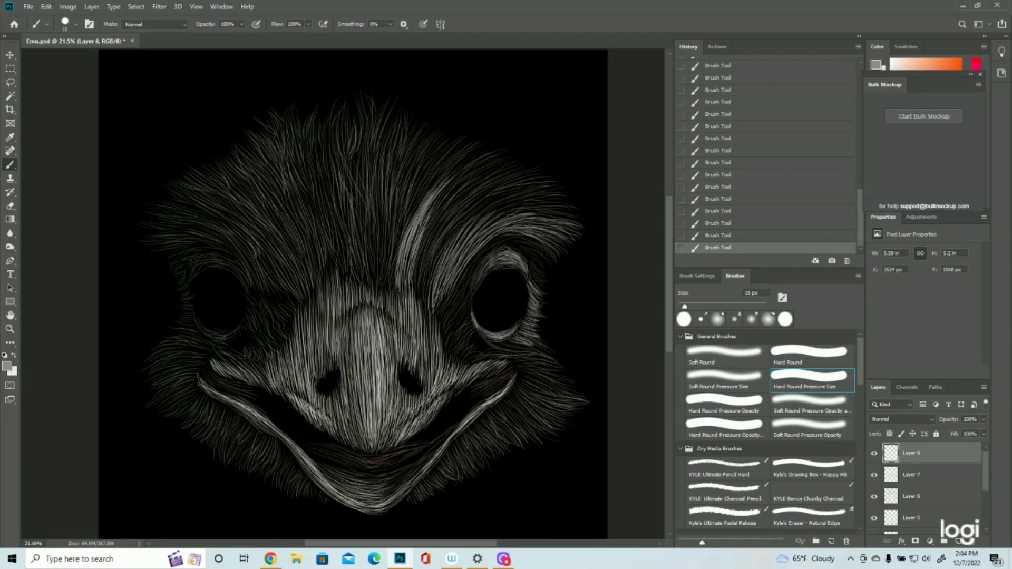
pyautogui.moveTo(500, 349); pyautogui.dragTo(526, 347)
pyautogui.moveTo(508, 344)
pyautogui.mouseDown()
pyautogui.moveTo(558, 352)
pyautogui.moveTo(548, 335)
pyautogui.mouseUp()
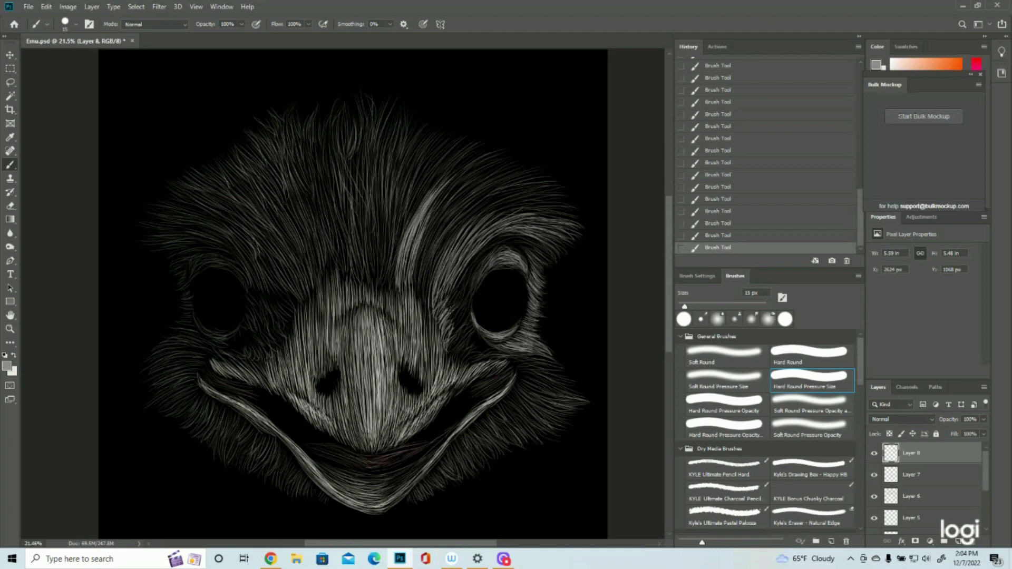
# - Fill the area between the right eye and the beak and the upper right cheek with short grey strokes
pyautogui.moveTo(467, 309); pyautogui.dragTo(452, 333)
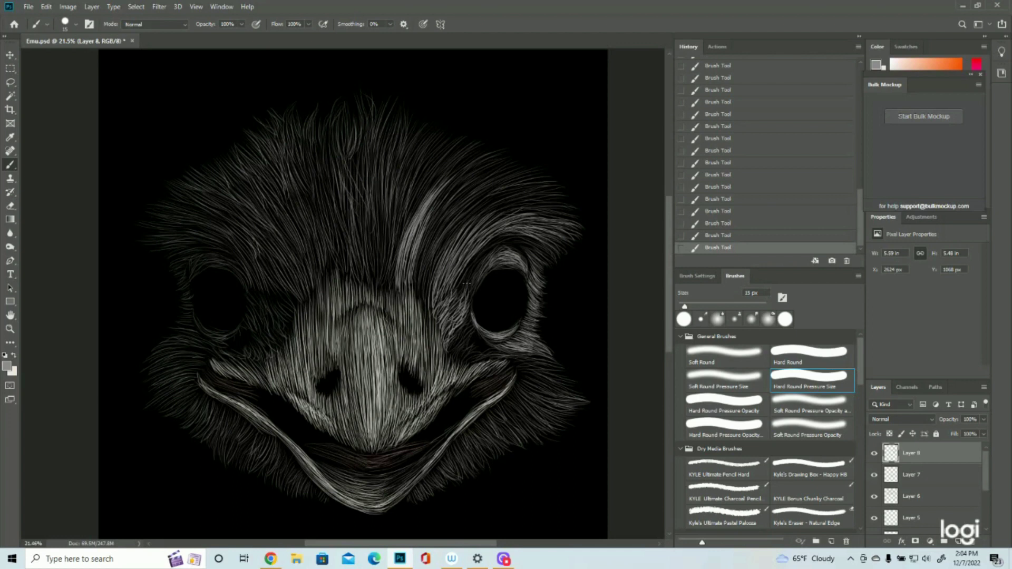
pyautogui.moveTo(452, 348)
pyautogui.mouseDown()
pyautogui.moveTo(448, 358)
pyautogui.moveTo(461, 359)
pyautogui.mouseUp()
pyautogui.moveTo(480, 354)
pyautogui.mouseDown()
pyautogui.moveTo(459, 366)
pyautogui.moveTo(478, 361)
pyautogui.mouseUp()
pyautogui.moveTo(504, 355)
pyautogui.mouseDown()
pyautogui.moveTo(483, 358)
pyautogui.moveTo(542, 354)
pyautogui.moveTo(551, 364)
pyautogui.moveTo(544, 382)
pyautogui.moveTo(559, 389)
pyautogui.moveTo(554, 376)
pyautogui.moveTo(572, 378)
pyautogui.moveTo(546, 353)
pyautogui.moveTo(575, 373)
pyautogui.mouseUp()
pyautogui.moveTo(546, 379); pyautogui.dragTo(575, 375)
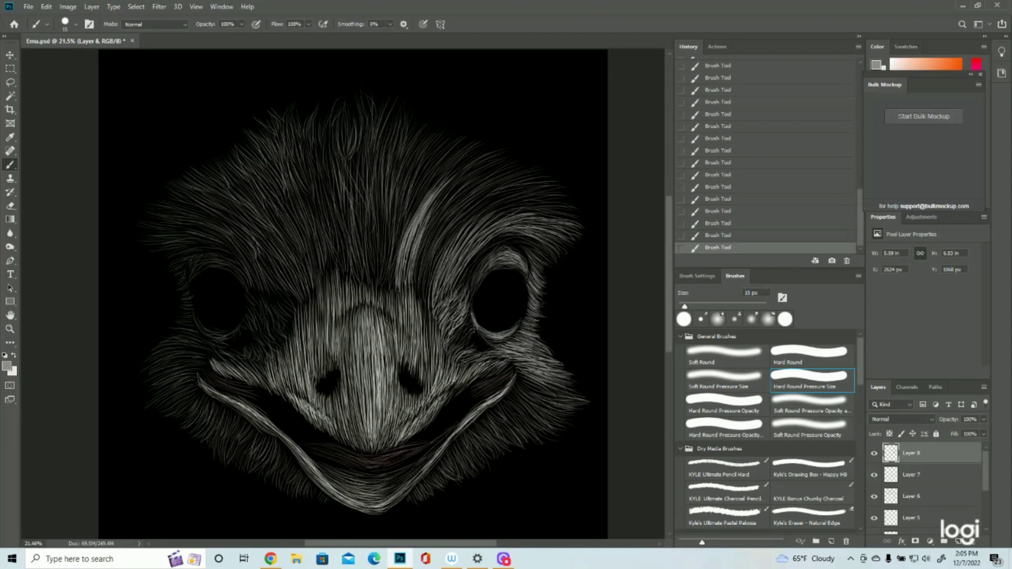
pyautogui.moveTo(458, 350)
pyautogui.mouseDown()
pyautogui.moveTo(465, 319)
pyautogui.moveTo(457, 332)
pyautogui.mouseUp()
# - Fill the right side of the forehead around the curved band with long grey feather strokes
pyautogui.click(10, 329)
pyautogui.moveTo(487, 304); pyautogui.dragTo(448, 305)
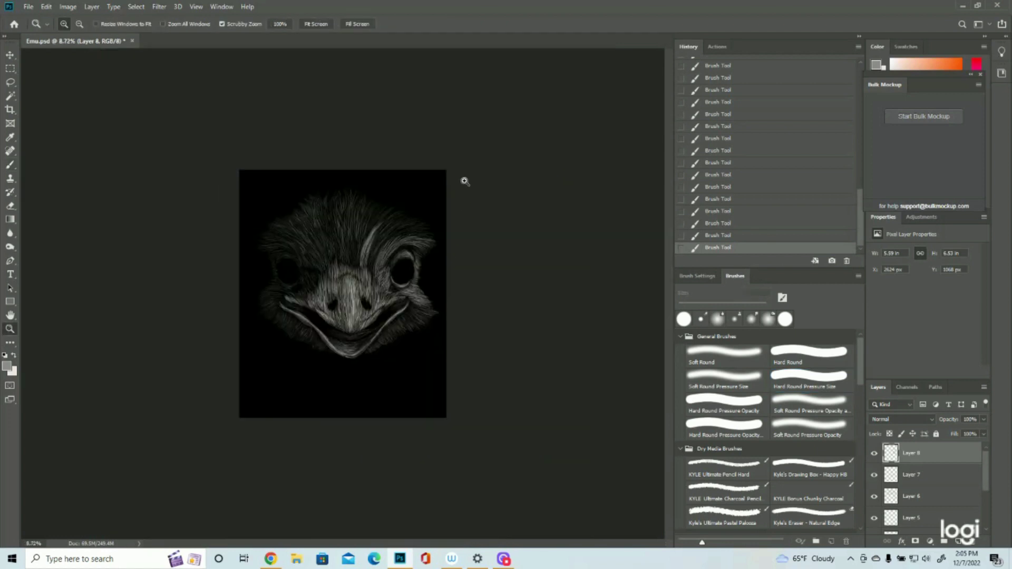
pyautogui.click(466, 181)
pyautogui.click(476, 110)
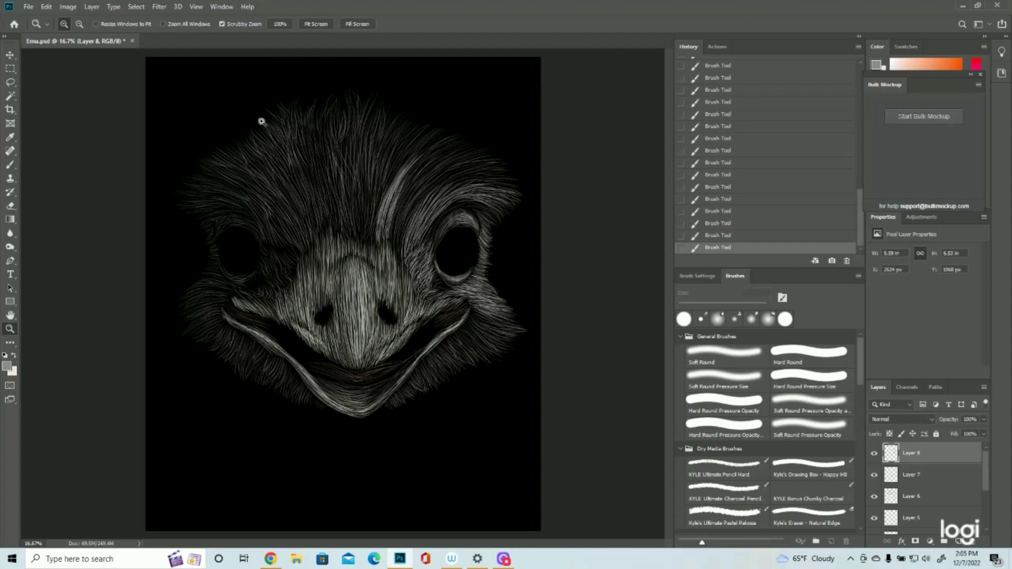
pyautogui.click(9, 164)
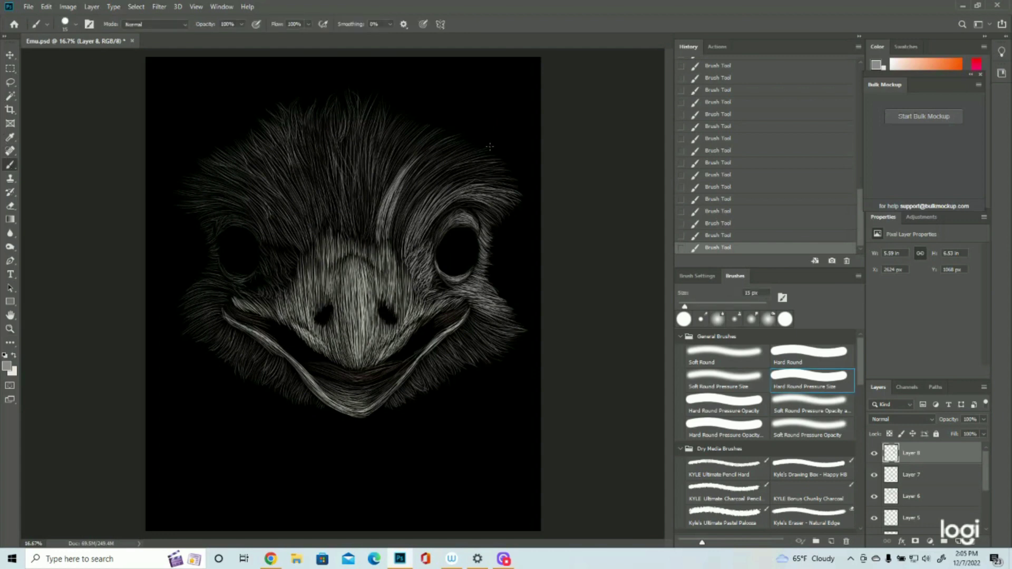
pyautogui.moveTo(408, 209); pyautogui.dragTo(431, 181)
pyautogui.moveTo(401, 238)
pyautogui.mouseDown()
pyautogui.moveTo(427, 191)
pyautogui.moveTo(414, 209)
pyautogui.mouseUp()
pyautogui.moveTo(399, 266); pyautogui.dragTo(408, 191)
pyautogui.moveTo(391, 226)
pyautogui.mouseDown()
pyautogui.moveTo(406, 184)
pyautogui.moveTo(441, 169)
pyautogui.moveTo(428, 168)
pyautogui.moveTo(440, 153)
pyautogui.mouseUp()
pyautogui.moveTo(400, 187); pyautogui.dragTo(428, 156)
pyautogui.moveTo(405, 186)
pyautogui.mouseDown()
pyautogui.moveTo(445, 148)
pyautogui.moveTo(432, 153)
pyautogui.mouseUp()
pyautogui.moveTo(406, 192)
pyautogui.mouseDown()
pyautogui.moveTo(443, 153)
pyautogui.moveTo(440, 169)
pyautogui.mouseUp()
pyautogui.moveTo(407, 214); pyautogui.dragTo(448, 181)
# - Extend the grey feather strokes from the right forehead band toward the head's centre and up toward the crown
pyautogui.moveTo(365, 244)
pyautogui.mouseDown()
pyautogui.moveTo(376, 222)
pyautogui.moveTo(367, 162)
pyautogui.mouseUp()
pyautogui.moveTo(369, 215)
pyautogui.mouseDown()
pyautogui.moveTo(373, 160)
pyautogui.moveTo(378, 172)
pyautogui.mouseUp()
pyautogui.moveTo(373, 206); pyautogui.dragTo(409, 148)
pyautogui.moveTo(390, 185); pyautogui.dragTo(411, 153)
pyautogui.moveTo(376, 195)
pyautogui.mouseDown()
pyautogui.moveTo(392, 151)
pyautogui.moveTo(377, 140)
pyautogui.mouseUp()
pyautogui.moveTo(374, 189); pyautogui.dragTo(396, 145)
pyautogui.moveTo(380, 189); pyautogui.dragTo(411, 138)
pyautogui.moveTo(404, 148); pyautogui.dragTo(422, 132)
pyautogui.moveTo(386, 179); pyautogui.dragTo(421, 132)
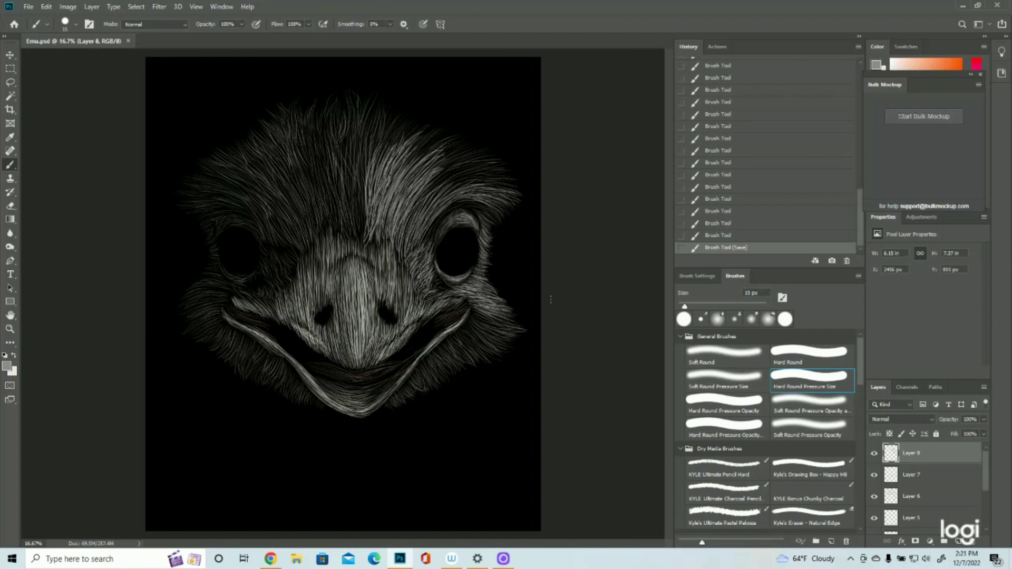
# - Paint short upright grey strokes at the centre of the forehead directly above the beak
pyautogui.moveTo(351, 238); pyautogui.dragTo(352, 208)
pyautogui.moveTo(352, 240); pyautogui.dragTo(353, 196)
pyautogui.moveTo(356, 237); pyautogui.dragTo(359, 199)
pyautogui.moveTo(363, 238)
pyautogui.mouseDown()
pyautogui.moveTo(361, 201)
pyautogui.moveTo(365, 210)
pyautogui.mouseUp()
pyautogui.moveTo(355, 237); pyautogui.dragTo(355, 189)
pyautogui.moveTo(358, 226); pyautogui.dragTo(361, 179)
pyautogui.moveTo(358, 212)
pyautogui.mouseDown()
pyautogui.moveTo(365, 167)
pyautogui.moveTo(360, 180)
pyautogui.mouseUp()
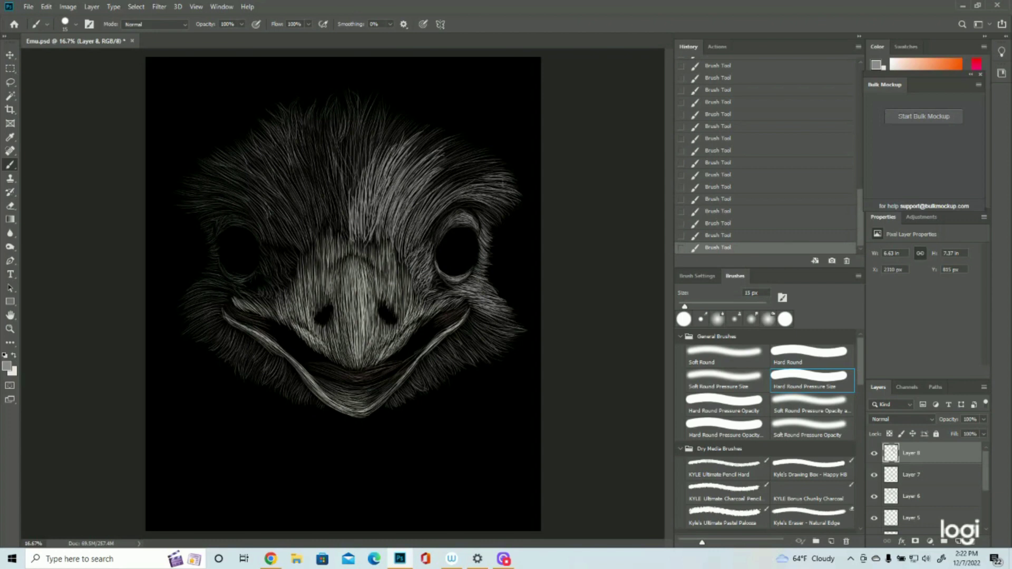
# - Fill the right brow and the upper right edge of the head with dense grey feather strokes
pyautogui.moveTo(489, 186); pyautogui.dragTo(506, 190)
pyautogui.moveTo(423, 191); pyautogui.dragTo(456, 168)
pyautogui.moveTo(415, 206)
pyautogui.mouseDown()
pyautogui.moveTo(451, 173)
pyautogui.moveTo(466, 178)
pyautogui.mouseUp()
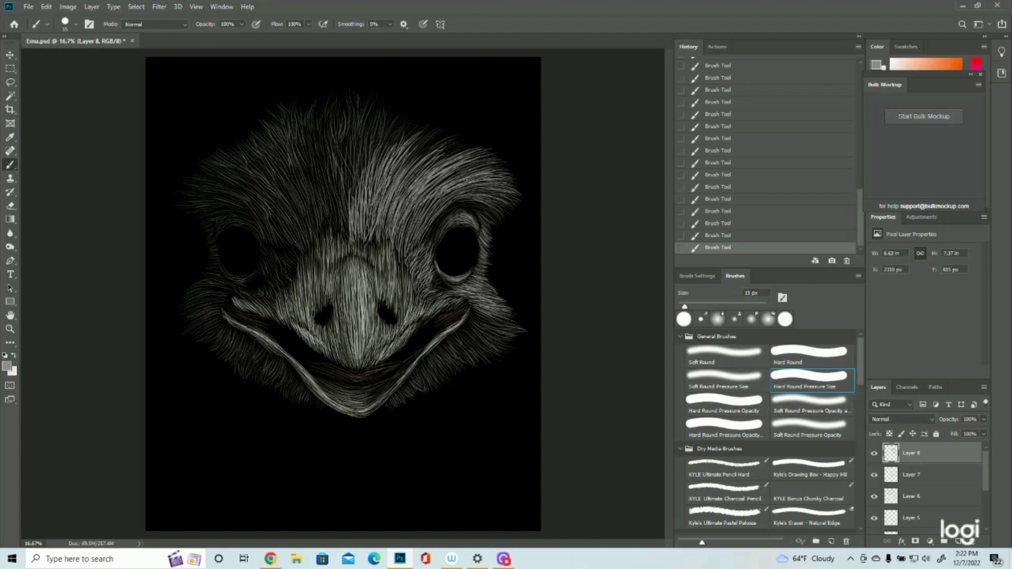
pyautogui.moveTo(483, 169)
pyautogui.mouseDown()
pyautogui.moveTo(451, 179)
pyautogui.moveTo(470, 168)
pyautogui.mouseUp()
pyautogui.moveTo(427, 193); pyautogui.dragTo(450, 178)
pyautogui.moveTo(404, 232)
pyautogui.mouseDown()
pyautogui.moveTo(434, 197)
pyautogui.moveTo(428, 230)
pyautogui.mouseUp()
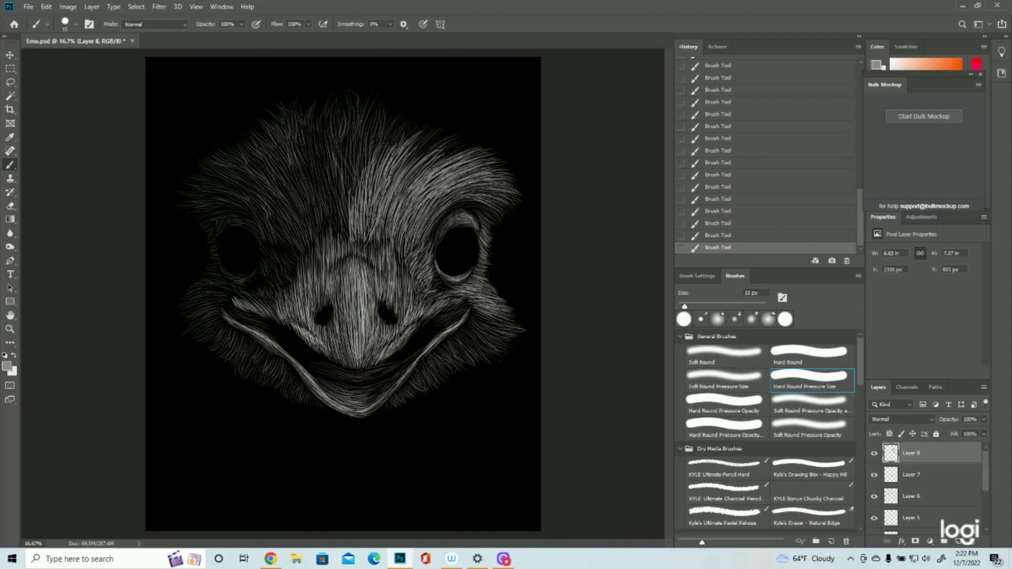
pyautogui.moveTo(455, 152)
pyautogui.mouseDown()
pyautogui.moveTo(479, 146)
pyautogui.moveTo(464, 136)
pyautogui.mouseUp()
pyautogui.moveTo(435, 148)
pyautogui.mouseDown()
pyautogui.moveTo(457, 135)
pyautogui.moveTo(443, 127)
pyautogui.mouseUp()
pyautogui.moveTo(421, 153)
pyautogui.mouseDown()
pyautogui.moveTo(430, 145)
pyautogui.moveTo(399, 169)
pyautogui.mouseUp()
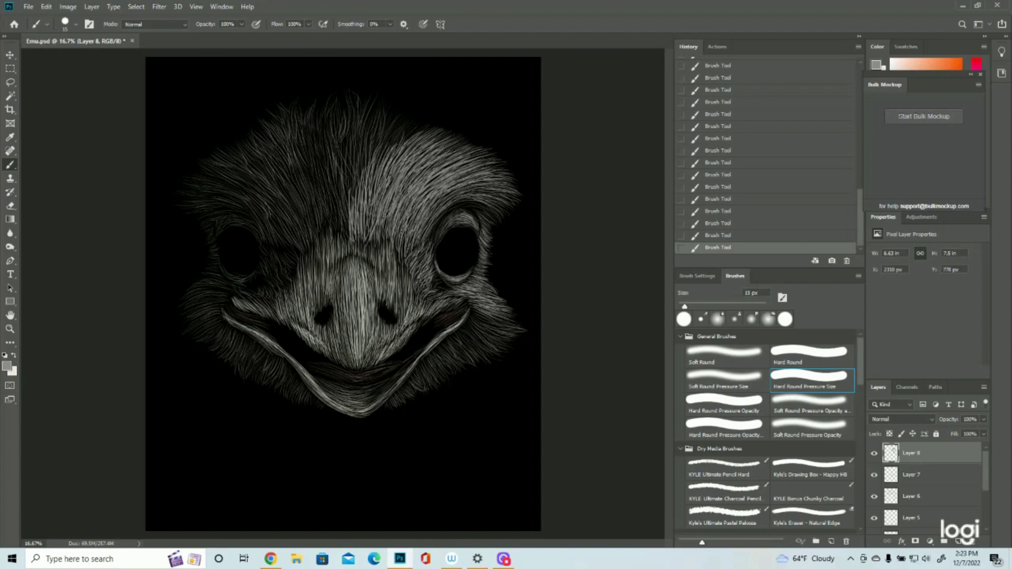
# - Paint grey feather strokes along the left brow, from its outer tip down to the beak's upper left corner
pyautogui.moveTo(180, 188); pyautogui.dragTo(215, 189)
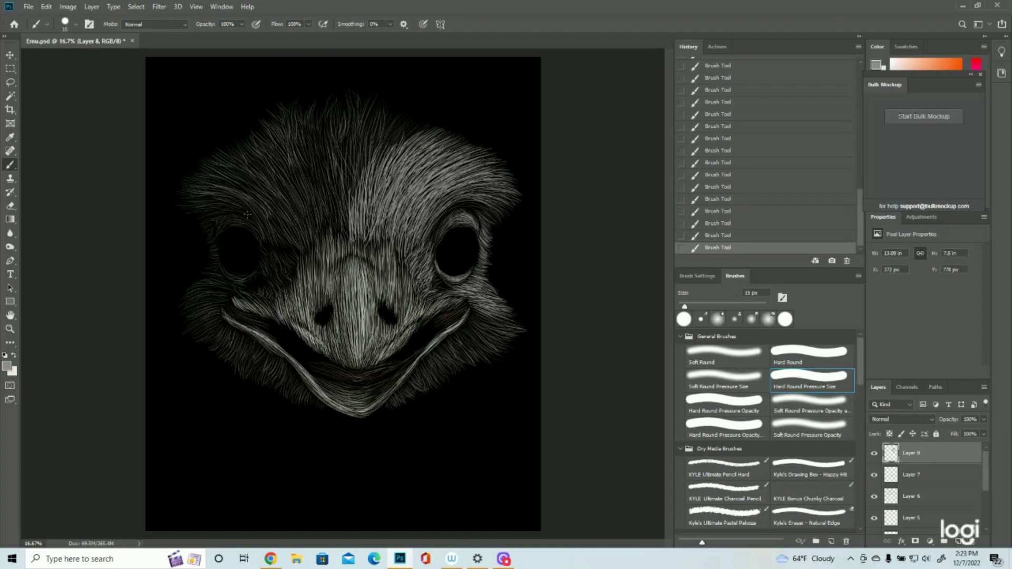
pyautogui.moveTo(244, 196); pyautogui.dragTo(272, 237)
pyautogui.moveTo(249, 202)
pyautogui.mouseDown()
pyautogui.moveTo(277, 250)
pyautogui.moveTo(303, 247)
pyautogui.mouseUp()
pyautogui.moveTo(288, 213); pyautogui.dragTo(306, 248)
pyautogui.moveTo(269, 197); pyautogui.dragTo(294, 235)
pyautogui.moveTo(275, 206)
pyautogui.mouseDown()
pyautogui.moveTo(298, 244)
pyautogui.moveTo(284, 234)
pyautogui.mouseUp()
pyautogui.moveTo(260, 202)
pyautogui.mouseDown()
pyautogui.moveTo(288, 242)
pyautogui.moveTo(280, 220)
pyautogui.mouseUp()
pyautogui.moveTo(283, 222); pyautogui.dragTo(297, 238)
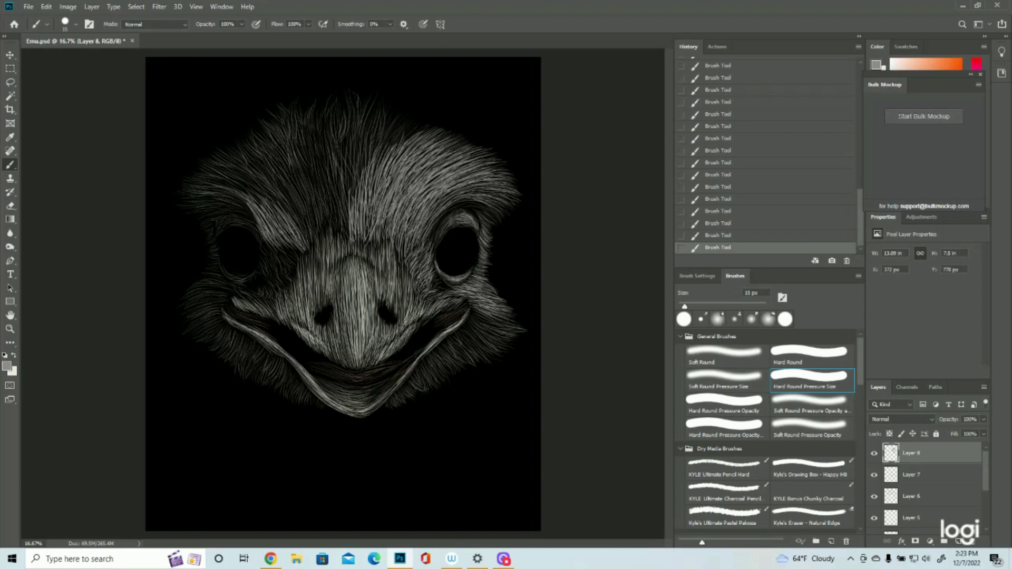
pyautogui.moveTo(222, 187)
pyautogui.mouseDown()
pyautogui.moveTo(276, 206)
pyautogui.moveTo(261, 199)
pyautogui.mouseUp()
pyautogui.moveTo(200, 178); pyautogui.dragTo(254, 206)
pyautogui.moveTo(231, 197); pyautogui.dragTo(254, 214)
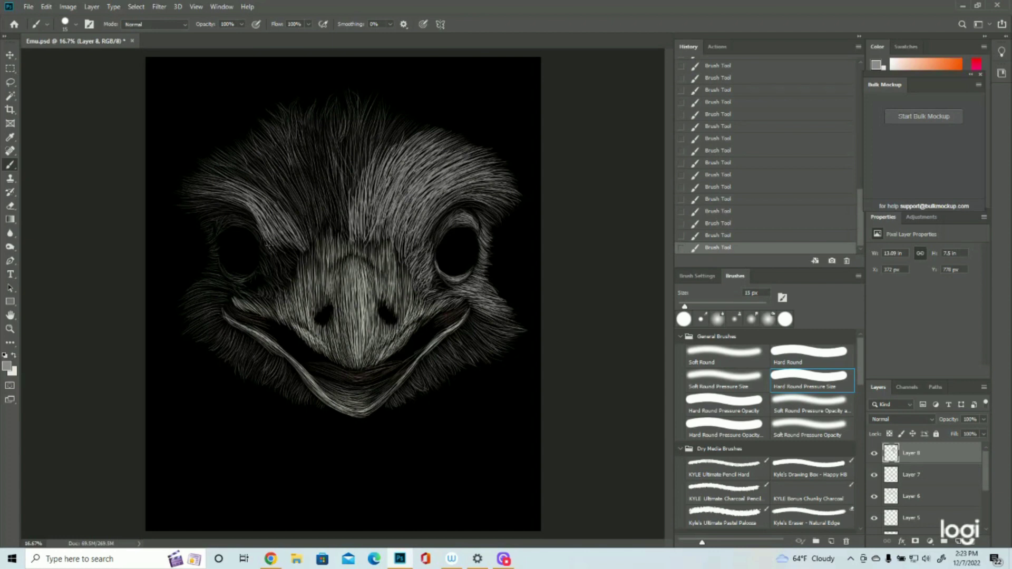
# - Brush grey strokes around the left eye's rim, between the eye and beak, and over the left cheek below
pyautogui.moveTo(262, 257)
pyautogui.mouseDown()
pyautogui.moveTo(270, 277)
pyautogui.moveTo(296, 254)
pyautogui.moveTo(292, 274)
pyautogui.moveTo(291, 263)
pyautogui.moveTo(266, 293)
pyautogui.moveTo(280, 268)
pyautogui.moveTo(282, 290)
pyautogui.moveTo(265, 279)
pyautogui.mouseUp()
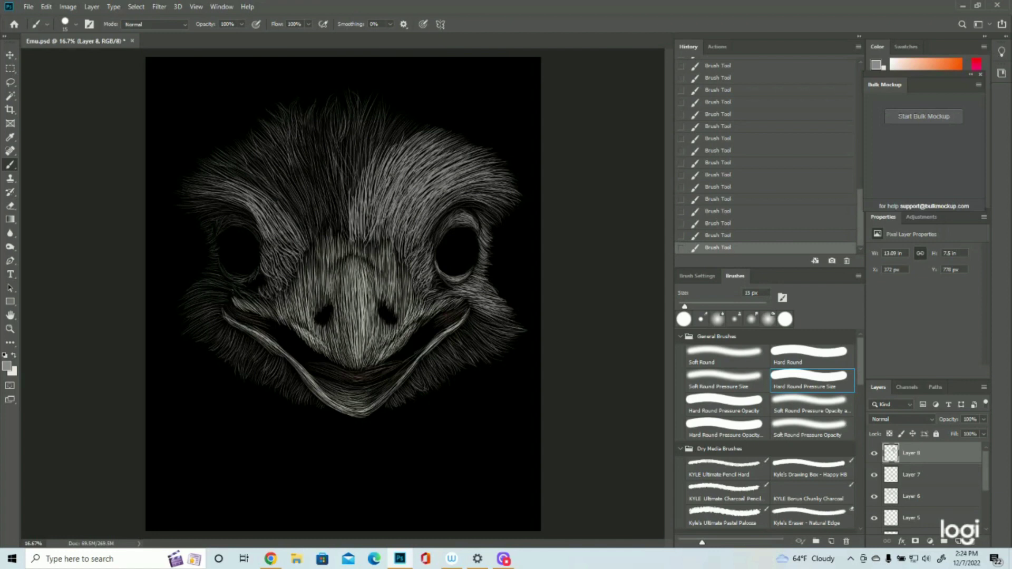
pyautogui.moveTo(227, 290)
pyautogui.mouseDown()
pyautogui.moveTo(263, 303)
pyautogui.moveTo(228, 292)
pyautogui.moveTo(239, 291)
pyautogui.mouseUp()
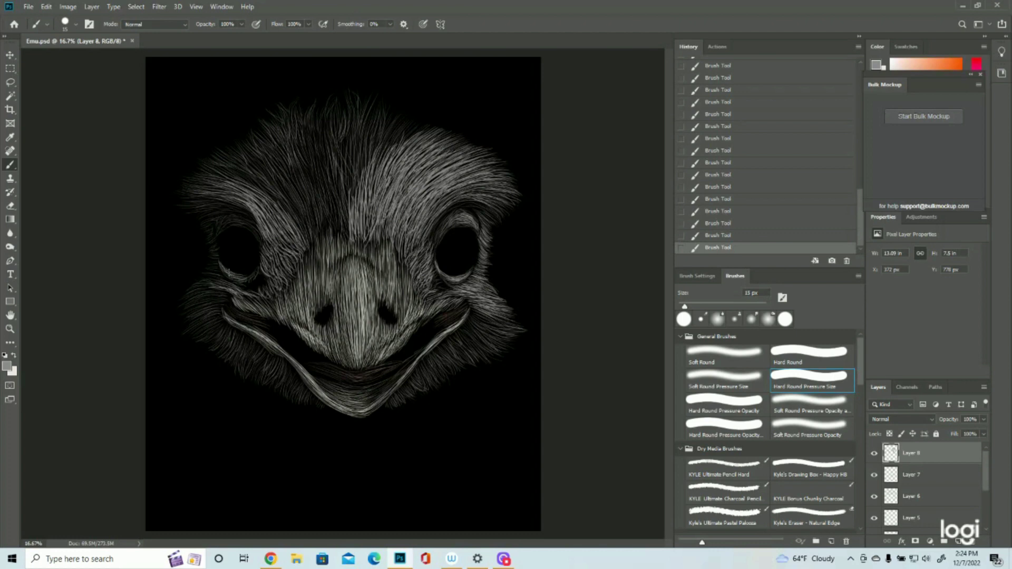
pyautogui.moveTo(225, 273); pyautogui.dragTo(253, 279)
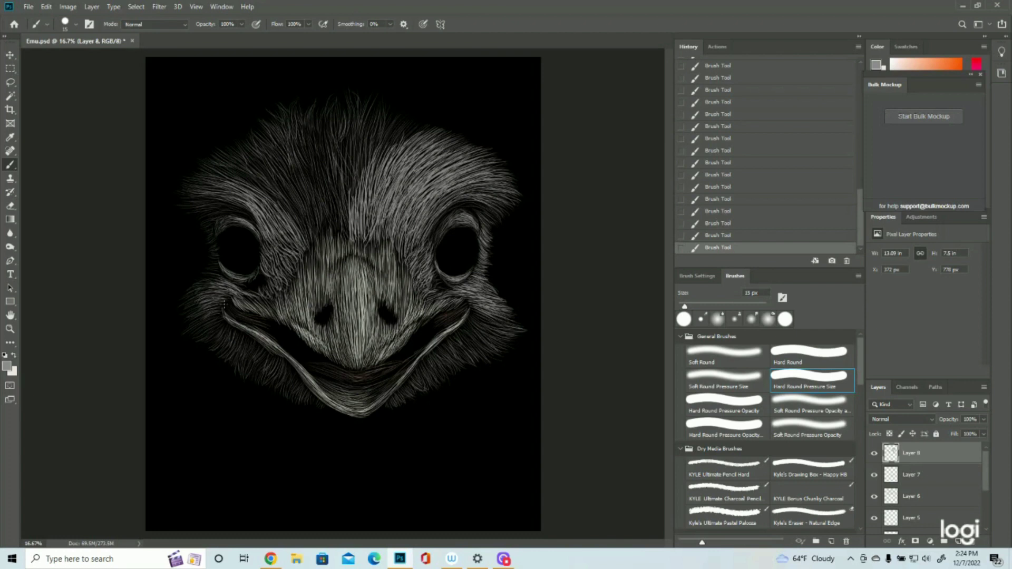
pyautogui.moveTo(222, 317); pyautogui.dragTo(218, 327)
# - Paint long grey feather strokes down the centre of the forehead, just left of the filled right half
pyautogui.moveTo(320, 188)
pyautogui.mouseDown()
pyautogui.moveTo(345, 240)
pyautogui.moveTo(348, 212)
pyautogui.mouseUp()
pyautogui.moveTo(343, 164); pyautogui.dragTo(338, 219)
pyautogui.moveTo(332, 172); pyautogui.dragTo(344, 226)
pyautogui.moveTo(327, 165); pyautogui.dragTo(334, 219)
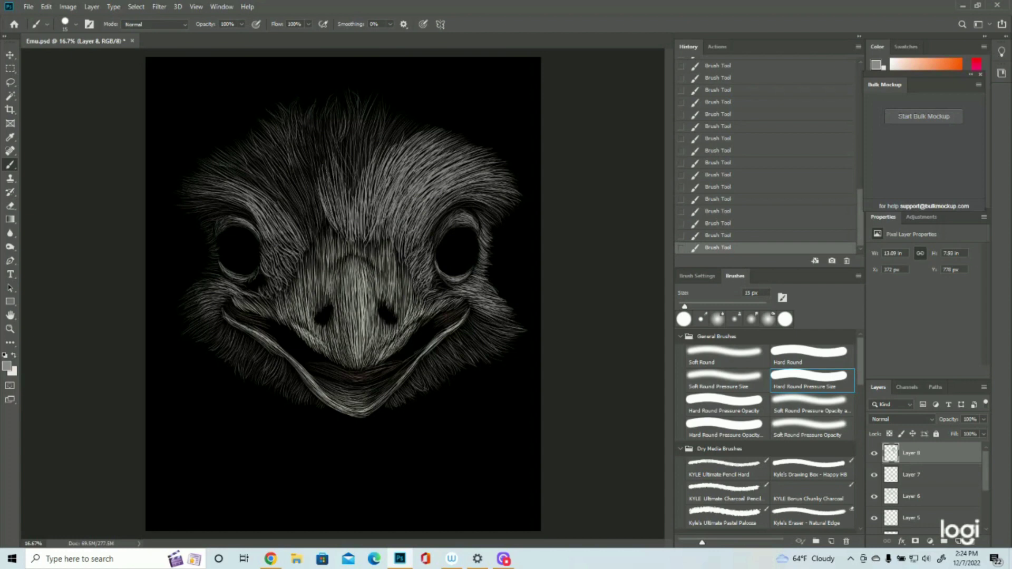
# - Brush grey strokes over the lower right cheek feathers, from the mouth corner down along the lower beak
pyautogui.moveTo(470, 326)
pyautogui.mouseDown()
pyautogui.moveTo(495, 350)
pyautogui.moveTo(503, 340)
pyautogui.moveTo(483, 317)
pyautogui.moveTo(500, 325)
pyautogui.moveTo(487, 351)
pyautogui.moveTo(464, 337)
pyautogui.moveTo(475, 357)
pyautogui.moveTo(458, 338)
pyautogui.moveTo(475, 337)
pyautogui.moveTo(461, 331)
pyautogui.moveTo(508, 328)
pyautogui.mouseUp()
pyautogui.moveTo(467, 364)
pyautogui.mouseDown()
pyautogui.moveTo(457, 340)
pyautogui.moveTo(449, 363)
pyautogui.moveTo(429, 363)
pyautogui.mouseUp()
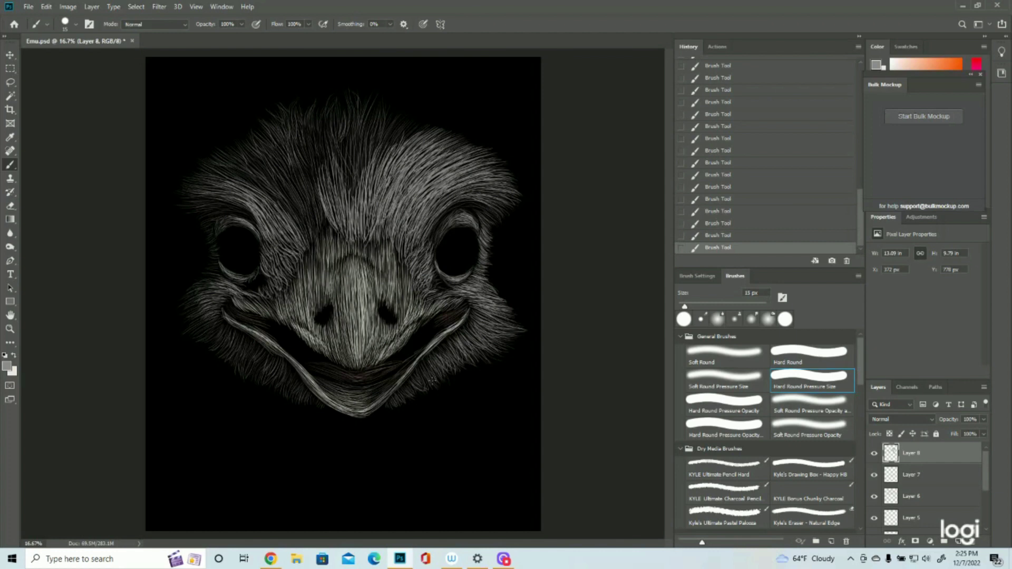
pyautogui.moveTo(430, 383)
pyautogui.mouseDown()
pyautogui.moveTo(423, 372)
pyautogui.moveTo(423, 390)
pyautogui.mouseUp()
pyautogui.moveTo(402, 391); pyautogui.dragTo(405, 398)
# - Fill the crown and the remaining left side of the head with dense grey feather strokes out to the edges
pyautogui.moveTo(391, 140); pyautogui.dragTo(420, 124)
pyautogui.moveTo(372, 172); pyautogui.dragTo(382, 100)
pyautogui.moveTo(327, 232); pyautogui.dragTo(280, 164)
pyautogui.moveTo(354, 138); pyautogui.dragTo(358, 96)
pyautogui.moveTo(346, 163); pyautogui.dragTo(338, 105)
pyautogui.moveTo(329, 195)
pyautogui.mouseDown()
pyautogui.moveTo(308, 113)
pyautogui.moveTo(279, 129)
pyautogui.mouseUp()
pyautogui.moveTo(280, 184)
pyautogui.mouseDown()
pyautogui.moveTo(234, 158)
pyautogui.moveTo(210, 163)
pyautogui.mouseUp()
pyautogui.moveTo(282, 158); pyautogui.dragTo(255, 131)
pyautogui.moveTo(259, 222); pyautogui.dragTo(203, 195)
pyautogui.moveTo(406, 140); pyautogui.dragTo(434, 125)
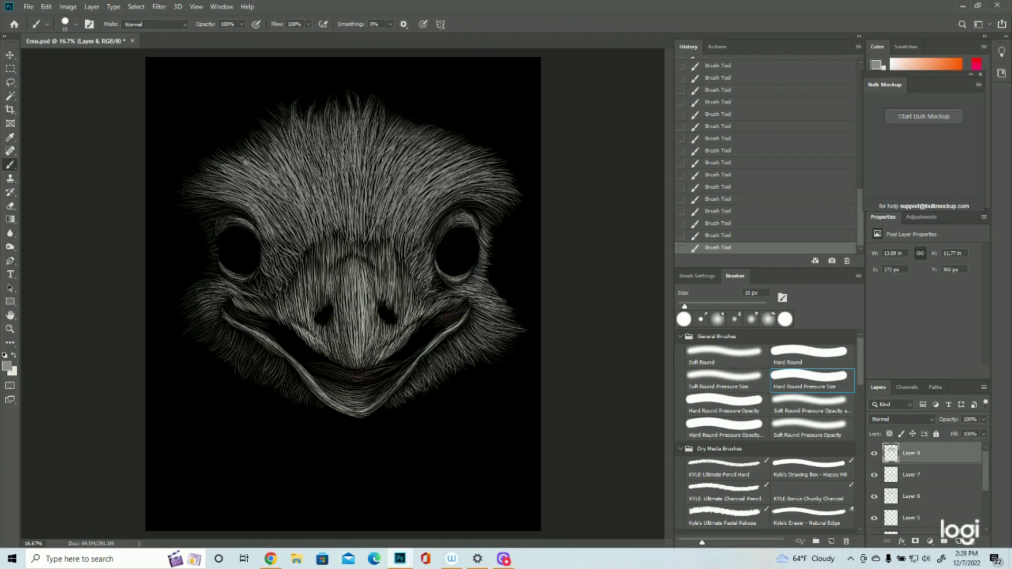
# - Add a new layer above Layer 8 and sample the dusty pink a57d73 from the sketch layer's swatches, leaving the sketch hidden
pyautogui.moveTo(472, 156); pyautogui.dragTo(498, 147)
pyautogui.click(958, 541)
pyautogui.press('z')
pyautogui.scroll(-5, 896, 495)
pyautogui.click(874, 481)
pyautogui.click(6, 366)
pyautogui.click(517, 454)
pyautogui.click(936, 89)
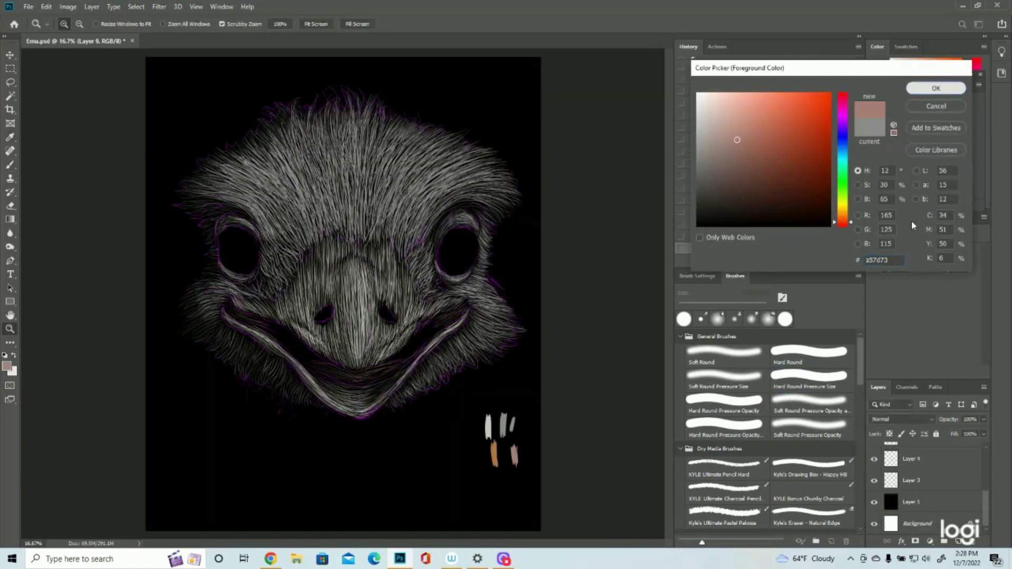
pyautogui.click(874, 480)
pyautogui.scroll(5, 904, 484)
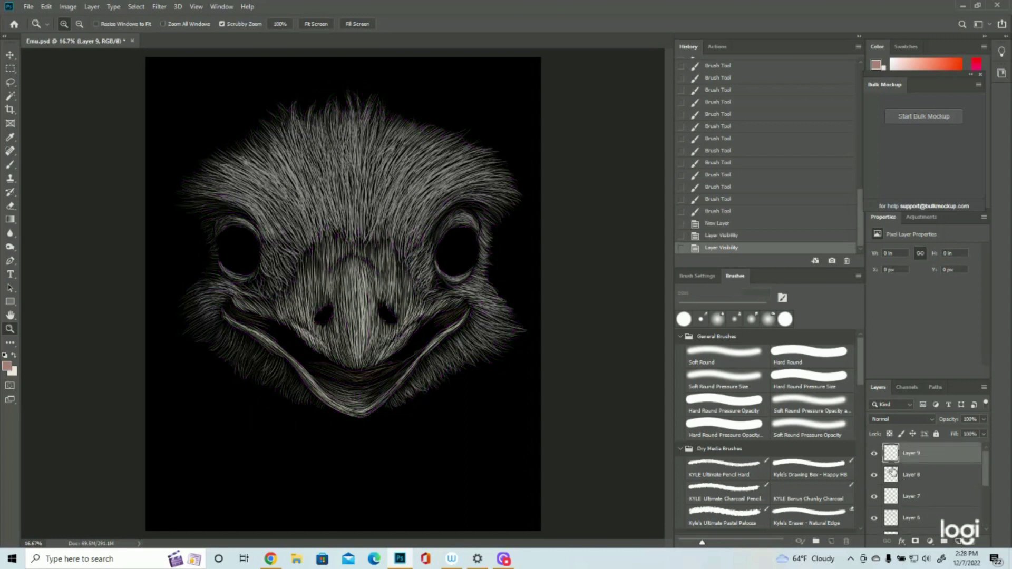
pyautogui.click(874, 455)
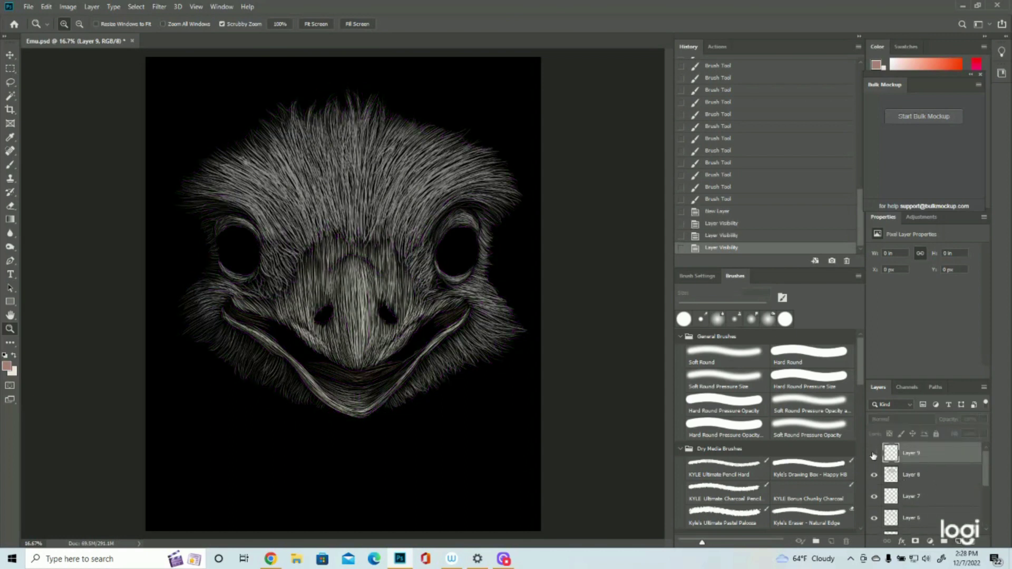
# - Brush fine dusty pink strokes inside both mouth corners and across the inner lower beak on Layer 9
pyautogui.click(11, 164)
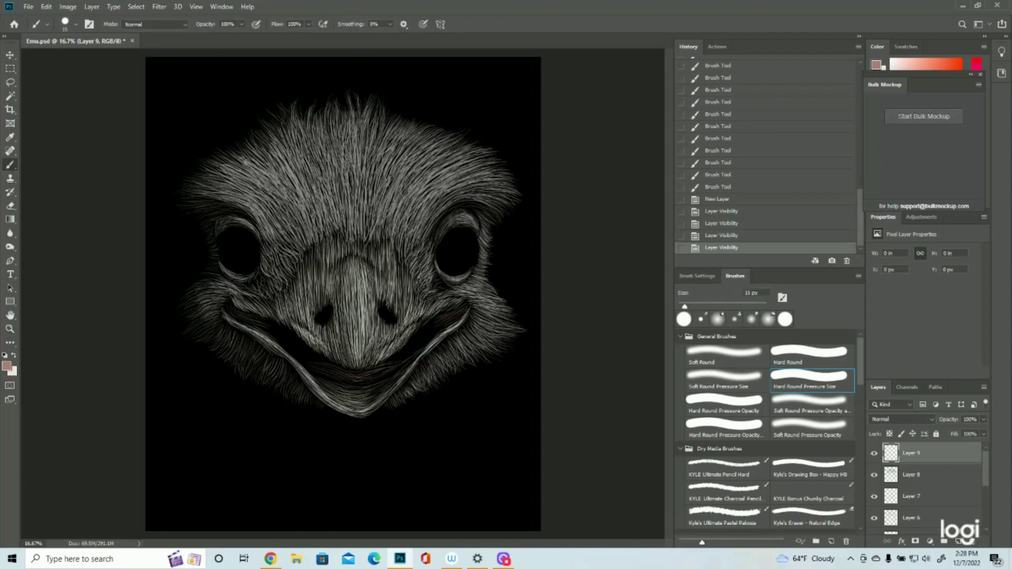
pyautogui.moveTo(464, 311); pyautogui.dragTo(450, 318)
pyautogui.moveTo(461, 310); pyautogui.dragTo(450, 319)
pyautogui.moveTo(465, 306); pyautogui.dragTo(451, 320)
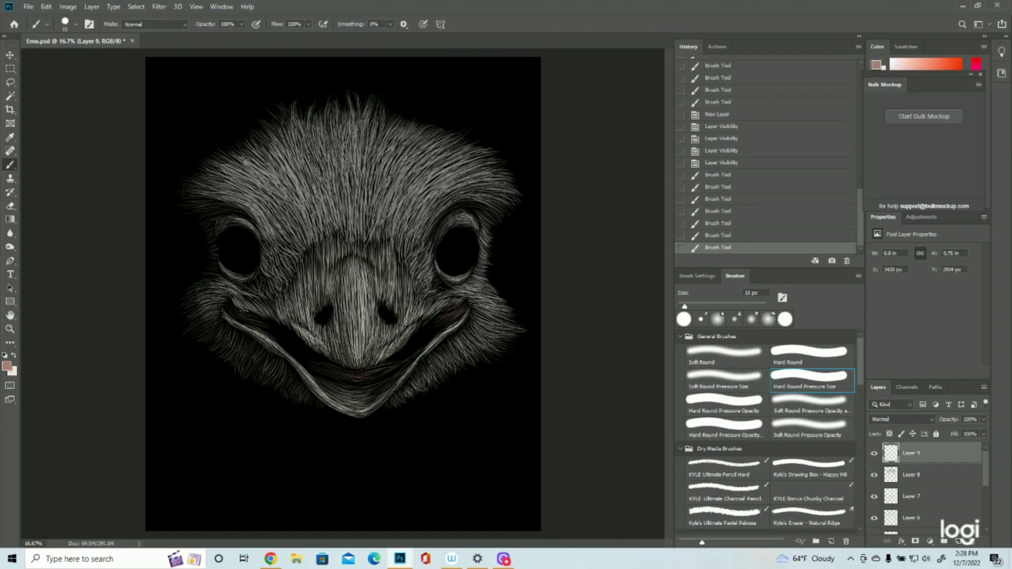
pyautogui.moveTo(228, 306); pyautogui.dragTo(243, 314)
pyautogui.moveTo(341, 376); pyautogui.dragTo(362, 377)
pyautogui.moveTo(360, 376); pyautogui.dragTo(381, 378)
pyautogui.press('z')
pyautogui.keyDown('alt'); pyautogui.click(441, 165); pyautogui.keyUp('alt')
pyautogui.keyDown('alt'); pyautogui.click(441, 165); pyautogui.keyUp('alt')
pyautogui.click(445, 210)
pyautogui.click(446, 210)
# - Add a new layer above Layer 9 and sample the orange-brown swatch from the sketch layer as brush colour, leaving the sketch hidden
pyautogui.click(958, 542)
pyautogui.scroll(-3, 944, 506)
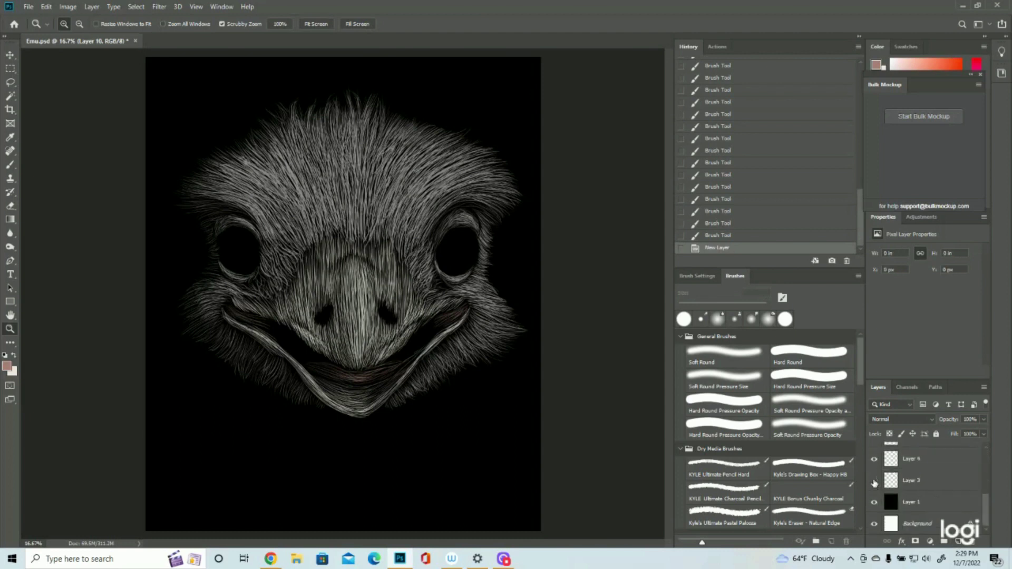
pyautogui.click(874, 481)
pyautogui.click(8, 367)
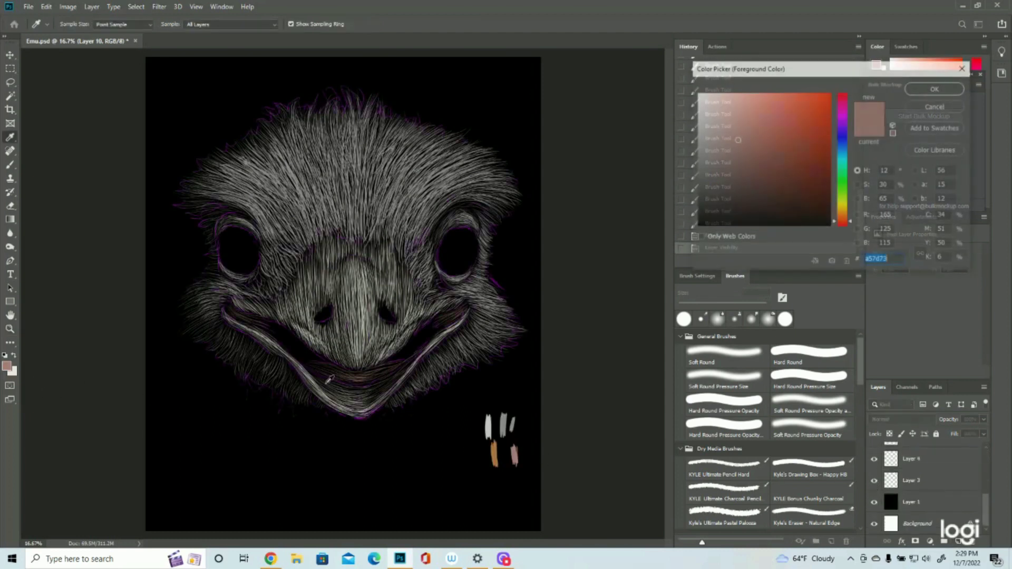
pyautogui.click(497, 447)
pyautogui.click(937, 88)
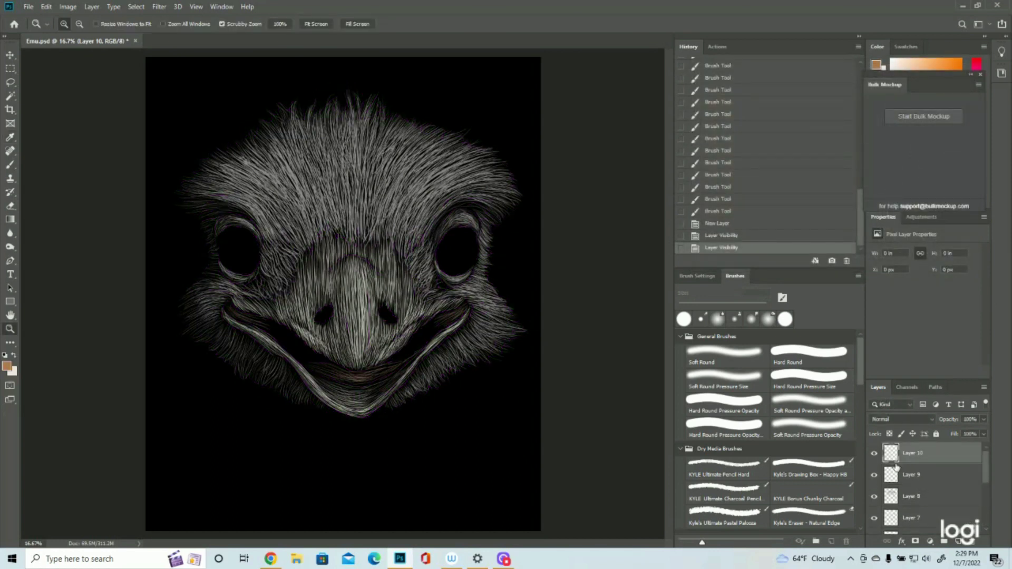
pyautogui.click(874, 453)
pyautogui.click(875, 454)
pyautogui.click(403, 183)
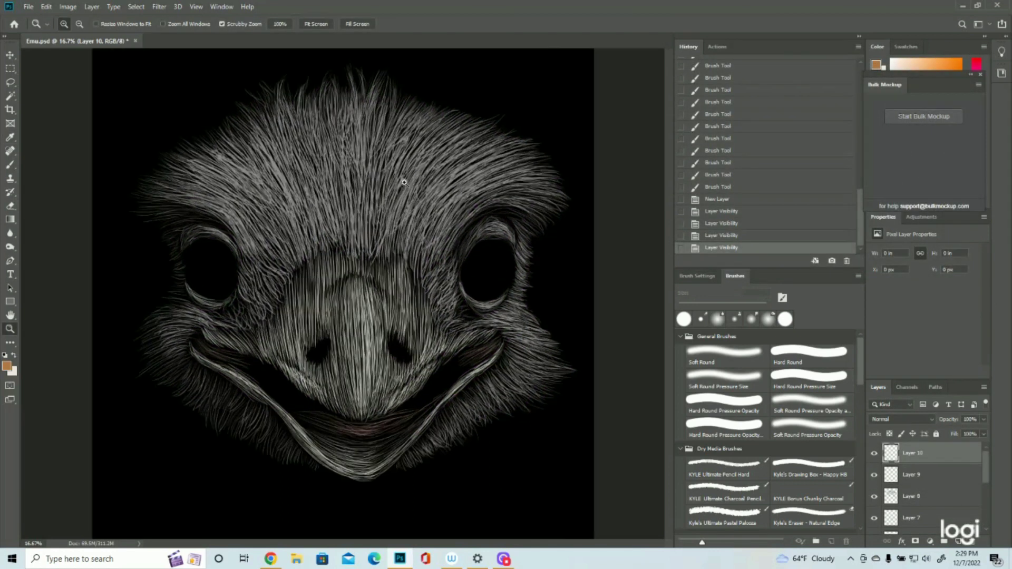
pyautogui.moveTo(416, 233)
pyautogui.mouseDown()
pyautogui.moveTo(392, 236)
pyautogui.moveTo(410, 238)
pyautogui.mouseUp()
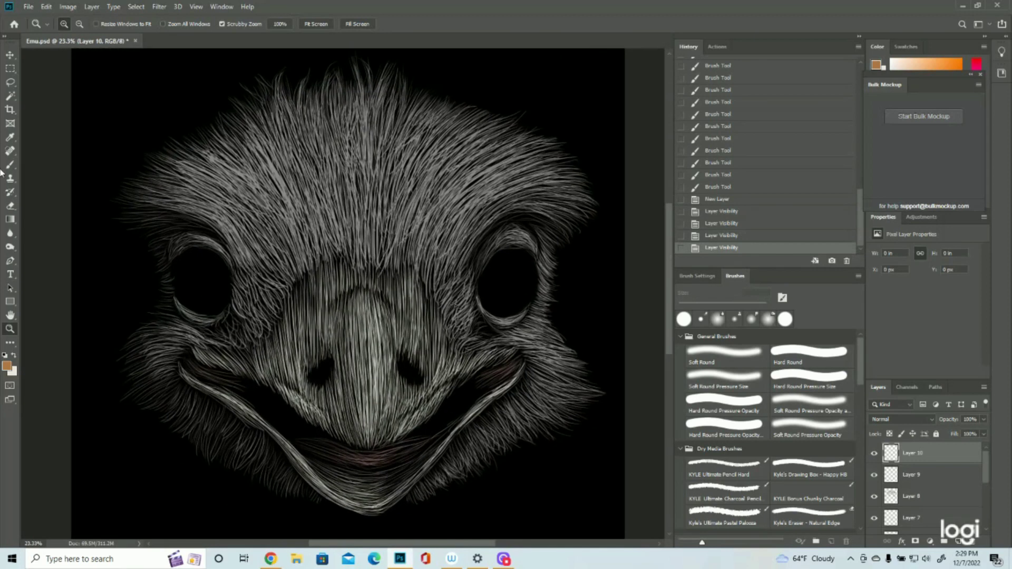
pyautogui.click(10, 165)
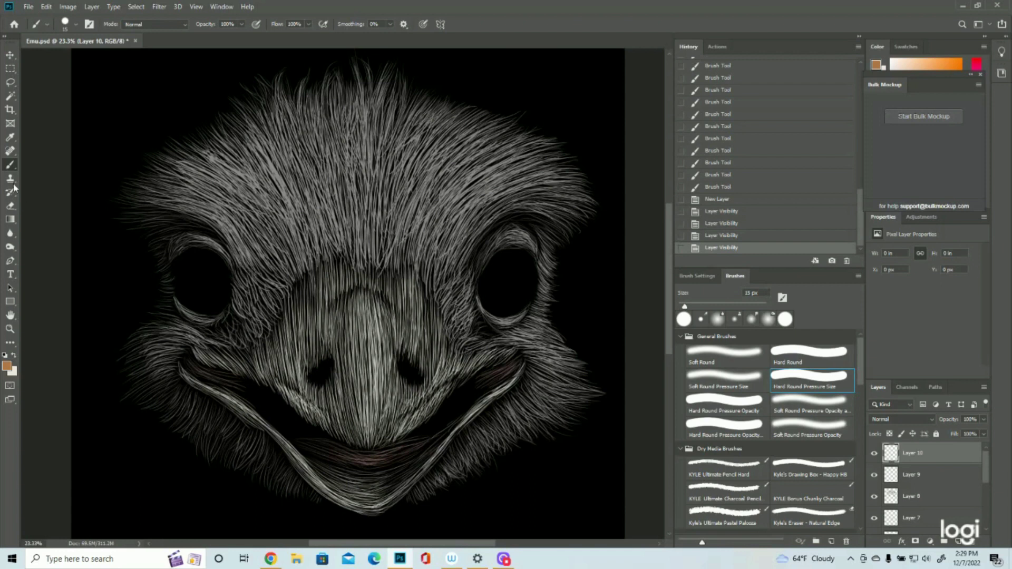
# - Lasso the stray strokes at the left eye's outer edge, clear that area on Layers 10, 8, 7 and 6, and deselect on Layer 10
pyautogui.click(875, 498)
pyautogui.click(875, 497)
pyautogui.click(10, 82)
pyautogui.moveTo(186, 263)
pyautogui.mouseDown()
pyautogui.moveTo(177, 284)
pyautogui.moveTo(188, 262)
pyautogui.mouseUp()
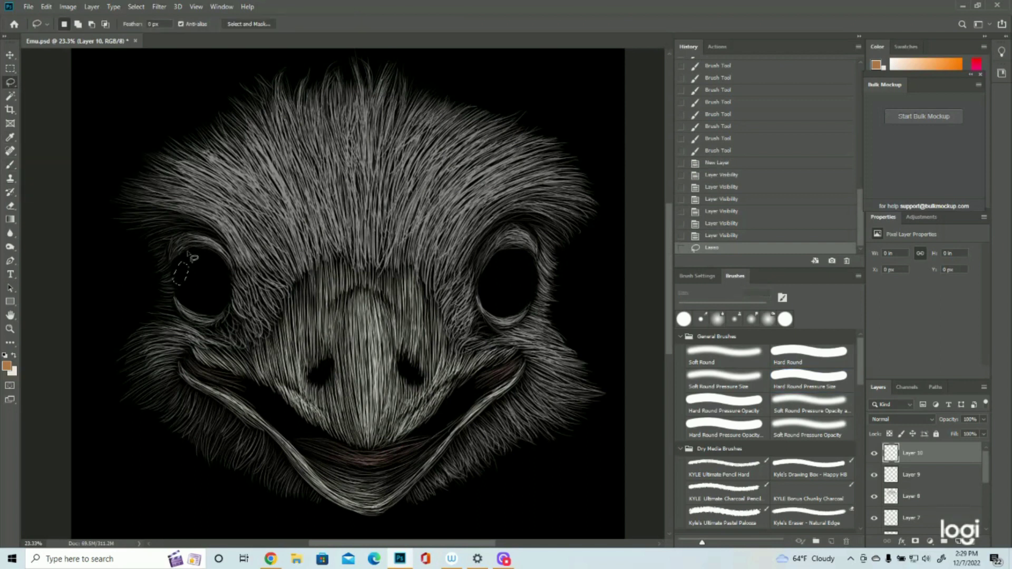
pyautogui.press('Delete')
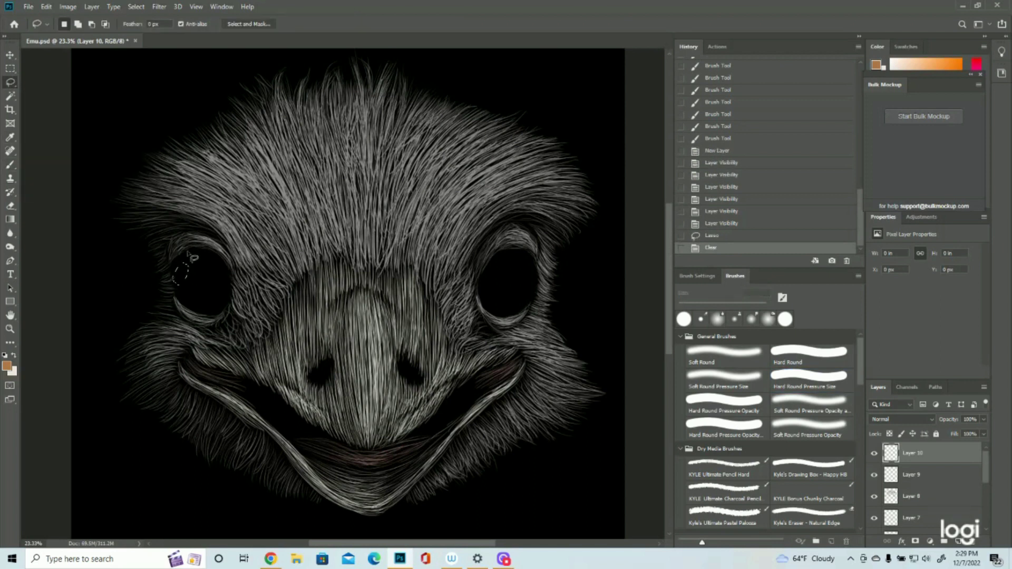
pyautogui.click(924, 502)
pyautogui.press('Delete')
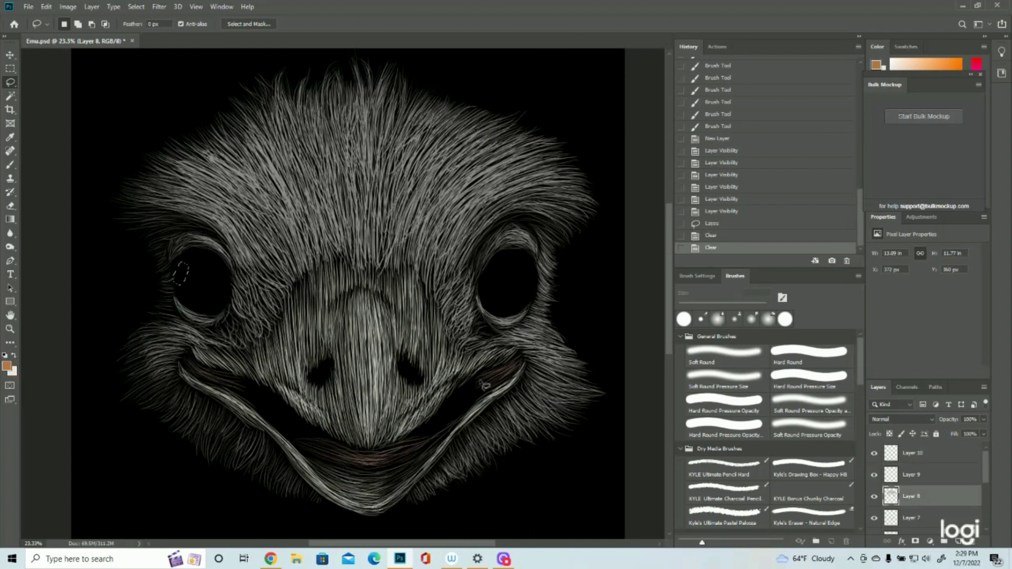
pyautogui.scroll(-1, 928, 501)
pyautogui.click(920, 501)
pyautogui.press('Delete')
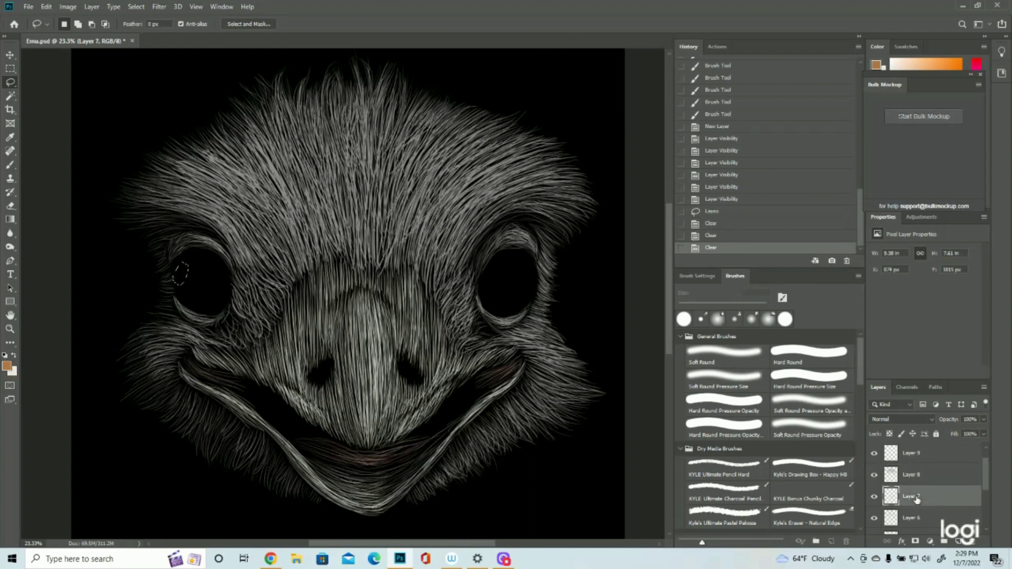
pyautogui.click(920, 517)
pyautogui.press('Delete')
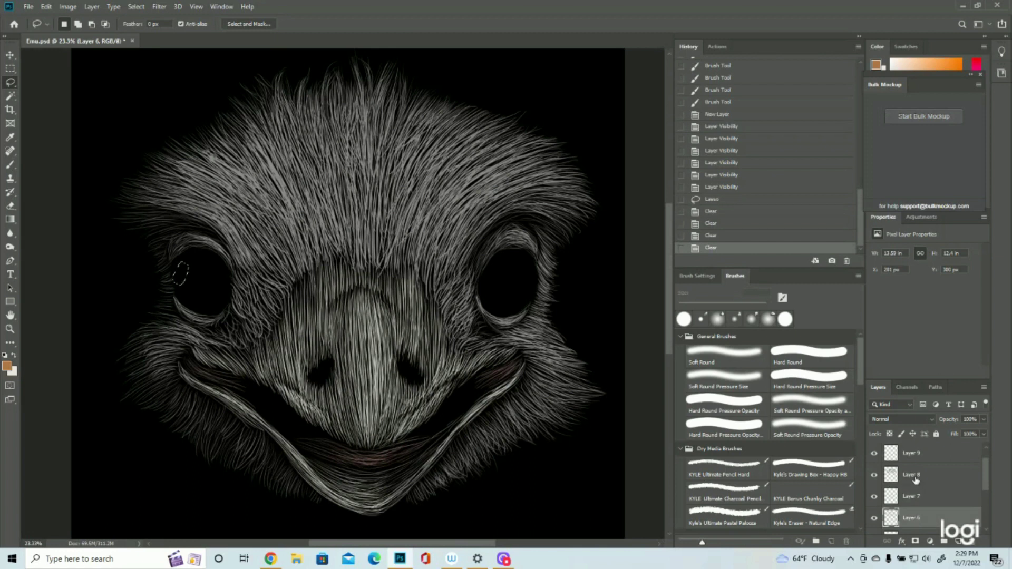
pyautogui.scroll(1, 914, 460)
pyautogui.click(920, 453)
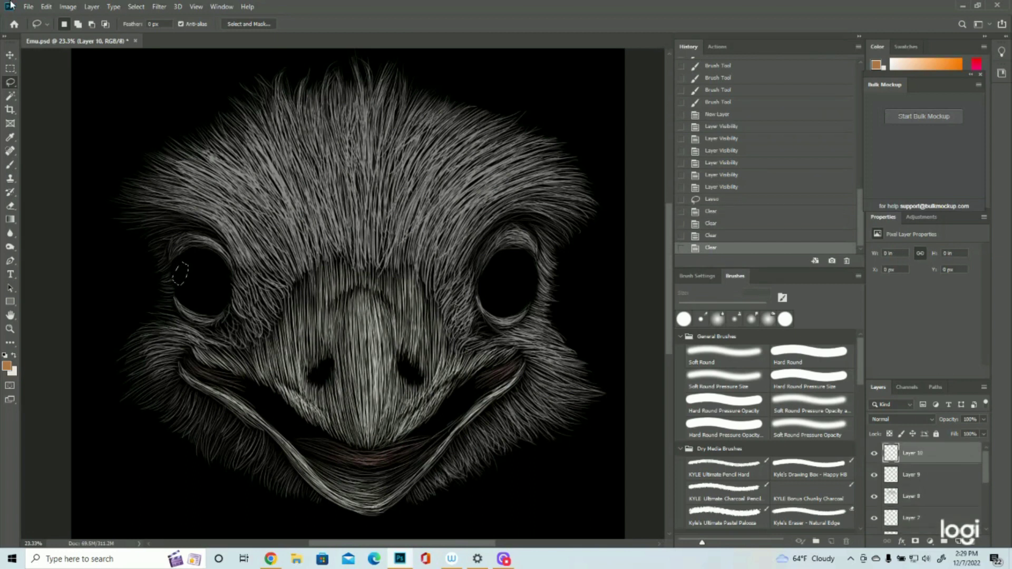
pyautogui.click(136, 6)
pyautogui.click(148, 30)
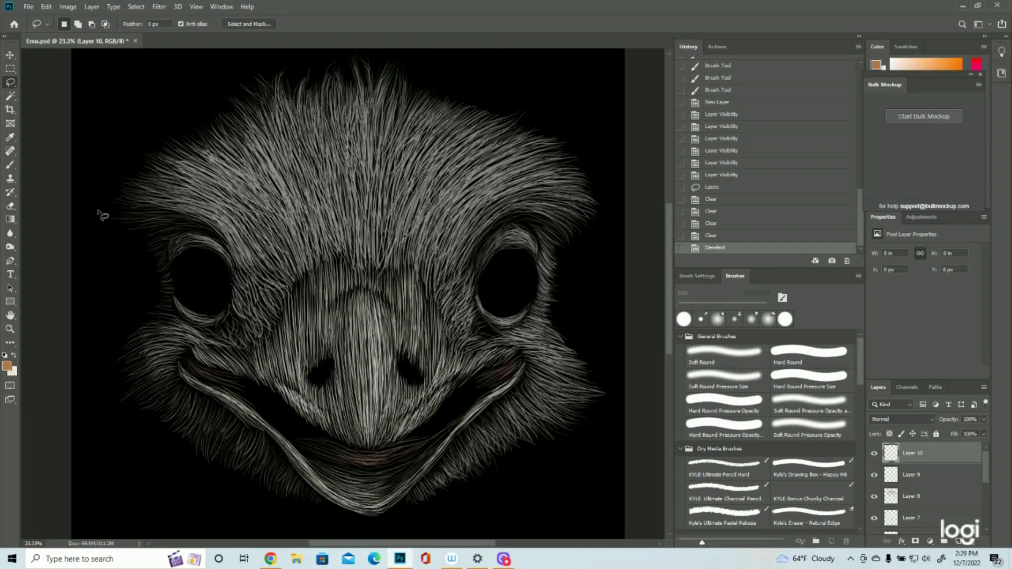
# - Brush a small oval pupil outline in orange-brown at the centre of the right eye on Layer 10
pyautogui.click(10, 164)
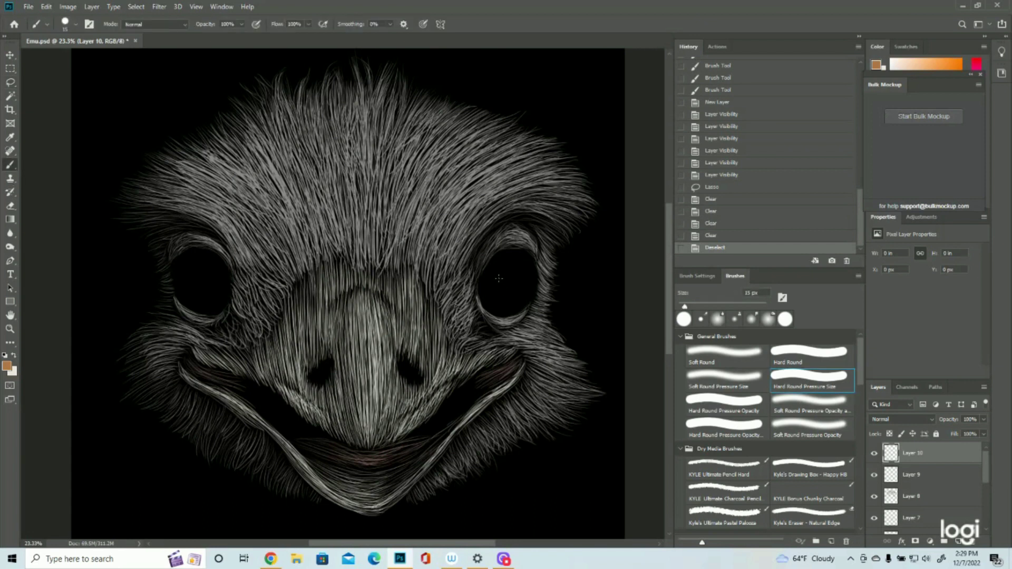
pyautogui.moveTo(499, 278); pyautogui.dragTo(501, 292)
pyautogui.moveTo(499, 284)
pyautogui.mouseDown()
pyautogui.moveTo(511, 295)
pyautogui.moveTo(514, 279)
pyautogui.mouseUp()
pyautogui.moveTo(514, 283); pyautogui.dragTo(510, 274)
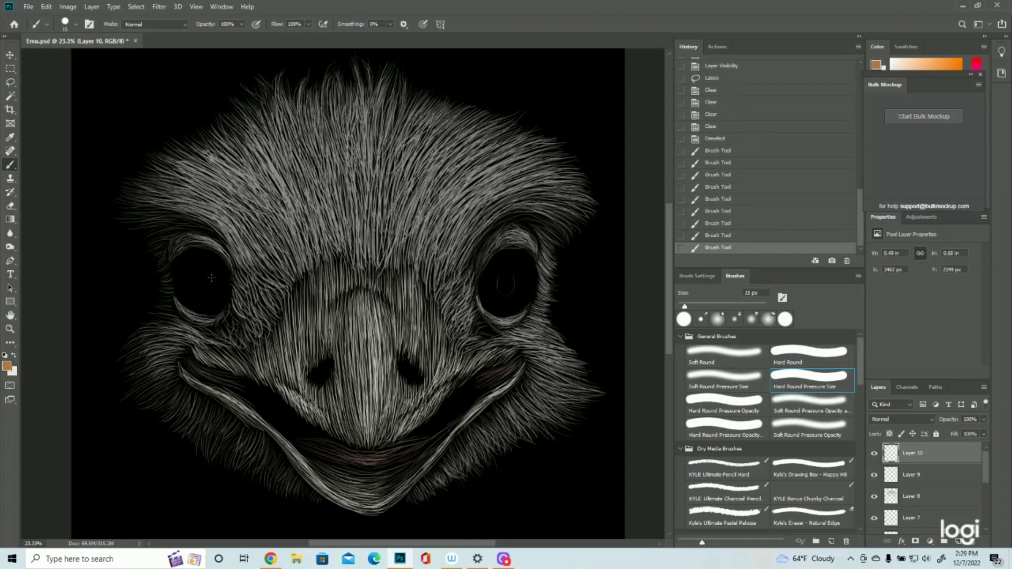
# - Try to brush an orange-brown pupil outline in the left eye, reverting the attempts in the history
pyautogui.moveTo(214, 274); pyautogui.dragTo(212, 284)
pyautogui.moveTo(211, 279)
pyautogui.mouseDown()
pyautogui.moveTo(204, 290)
pyautogui.moveTo(198, 275)
pyautogui.moveTo(210, 289)
pyautogui.mouseUp()
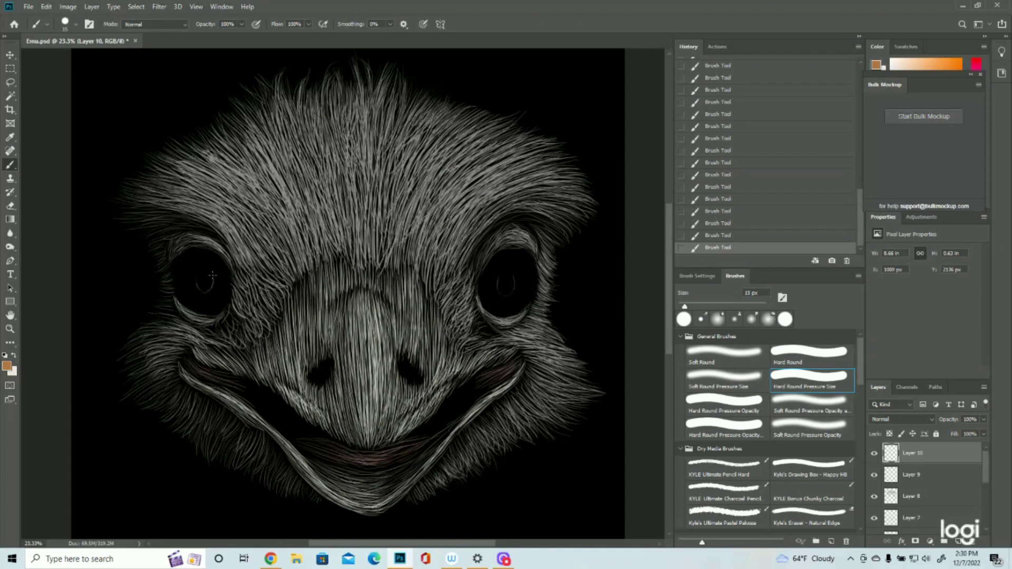
pyautogui.click(740, 223)
pyautogui.click(744, 187)
pyautogui.click(750, 163)
pyautogui.click(755, 151)
pyautogui.moveTo(763, 120); pyautogui.dragTo(752, 104)
pyautogui.moveTo(217, 283)
pyautogui.mouseDown()
pyautogui.moveTo(214, 272)
pyautogui.moveTo(203, 282)
pyautogui.moveTo(210, 290)
pyautogui.mouseUp()
pyautogui.moveTo(207, 290); pyautogui.dragTo(214, 286)
pyautogui.click(729, 153)
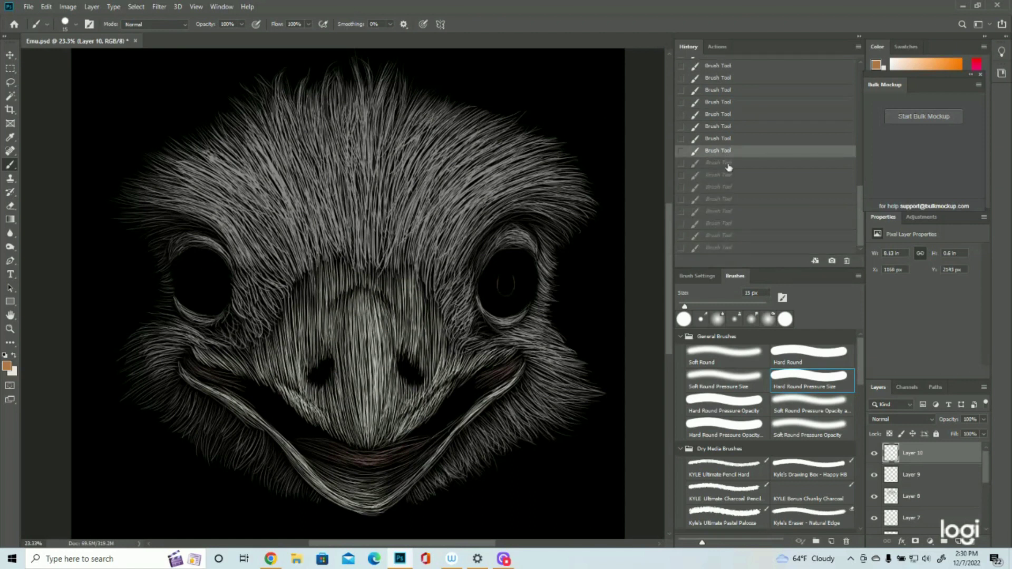
pyautogui.click(730, 168)
pyautogui.click(721, 156)
# - Brush the left eye's pupil outline, select it with an elliptical marquee, nudge it slightly left and deselect
pyautogui.moveTo(206, 279); pyautogui.dragTo(222, 284)
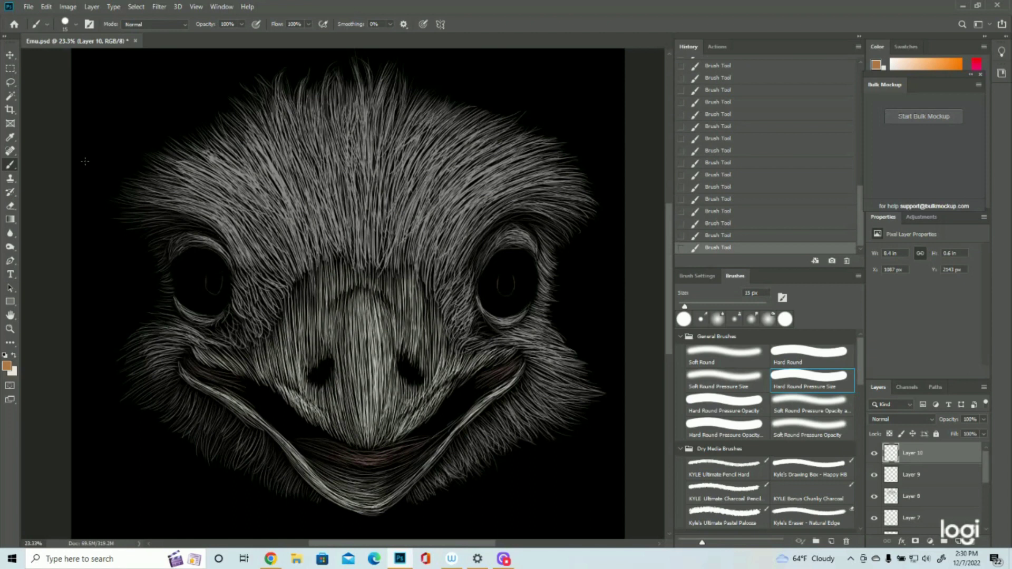
pyautogui.click(10, 68)
pyautogui.click(47, 82)
pyautogui.moveTo(193, 250); pyautogui.dragTo(244, 289)
pyautogui.click(10, 55)
pyautogui.press('Left')
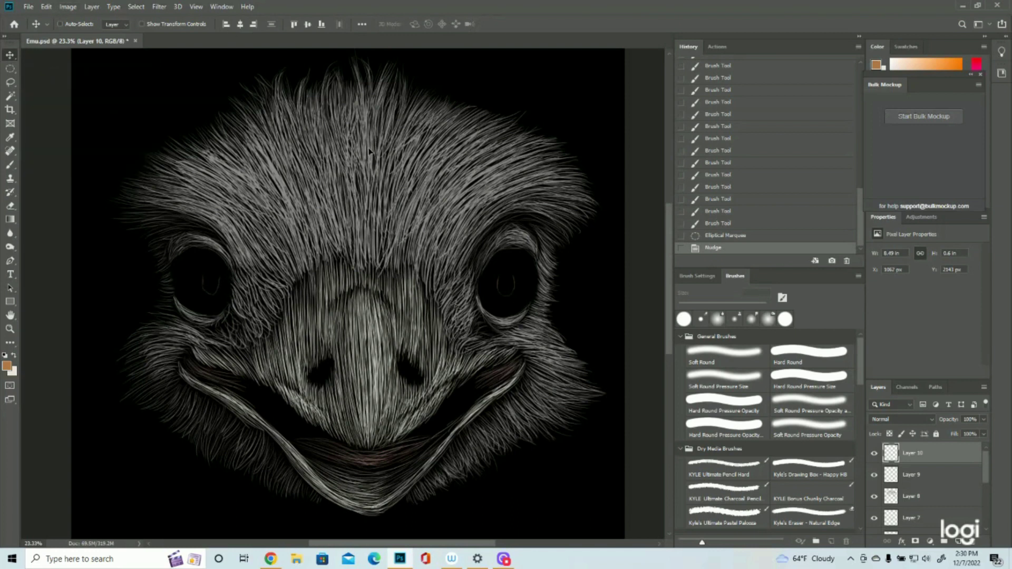
pyautogui.click(136, 7)
pyautogui.click(140, 29)
# - Check the pupil placement on the whole head and nudge all of Layer 10 slightly left
pyautogui.click(10, 329)
pyautogui.moveTo(434, 253); pyautogui.dragTo(369, 253)
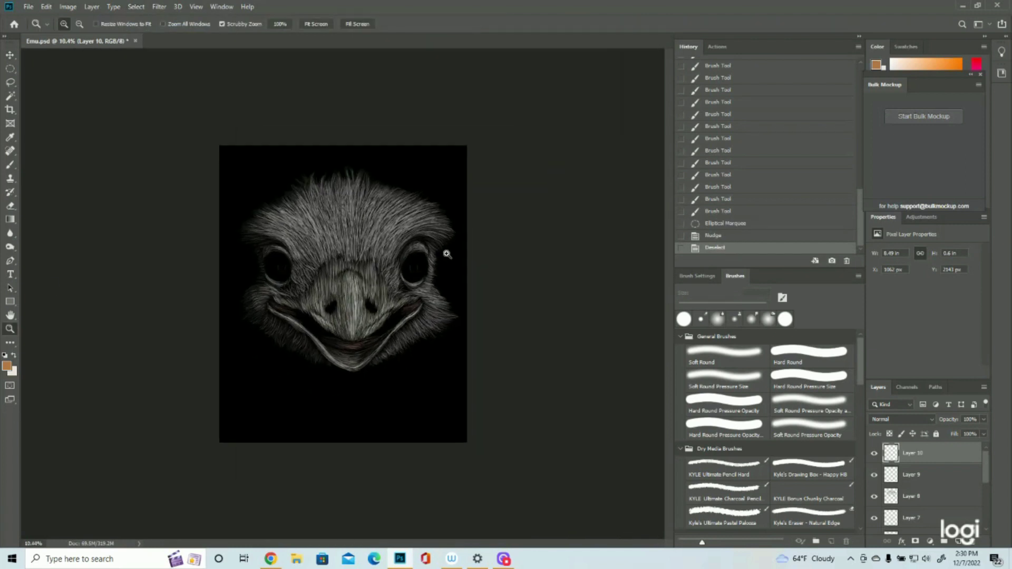
pyautogui.click(454, 226)
pyautogui.click(429, 226)
pyautogui.click(406, 224)
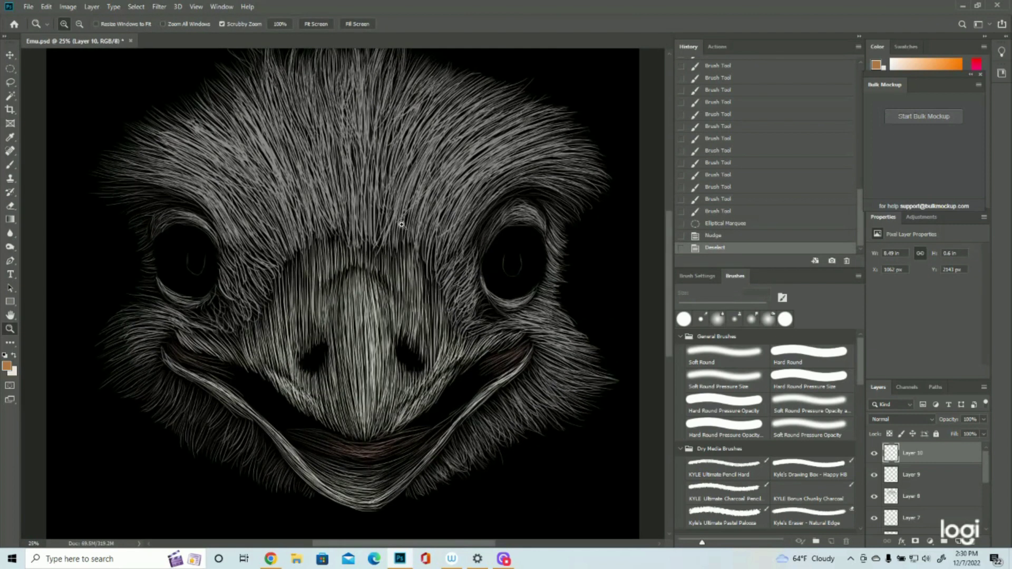
pyautogui.click(10, 55)
pyautogui.press('Left')
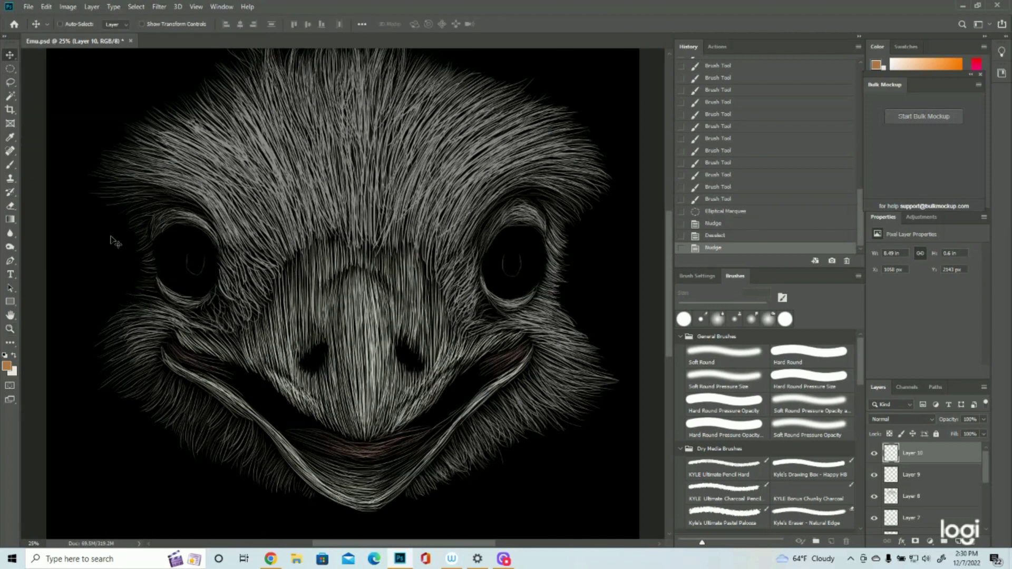
# - Fill the right eye's iris with fine curved orange-brown strokes on both sides of and below the pupil
pyautogui.click(9, 167)
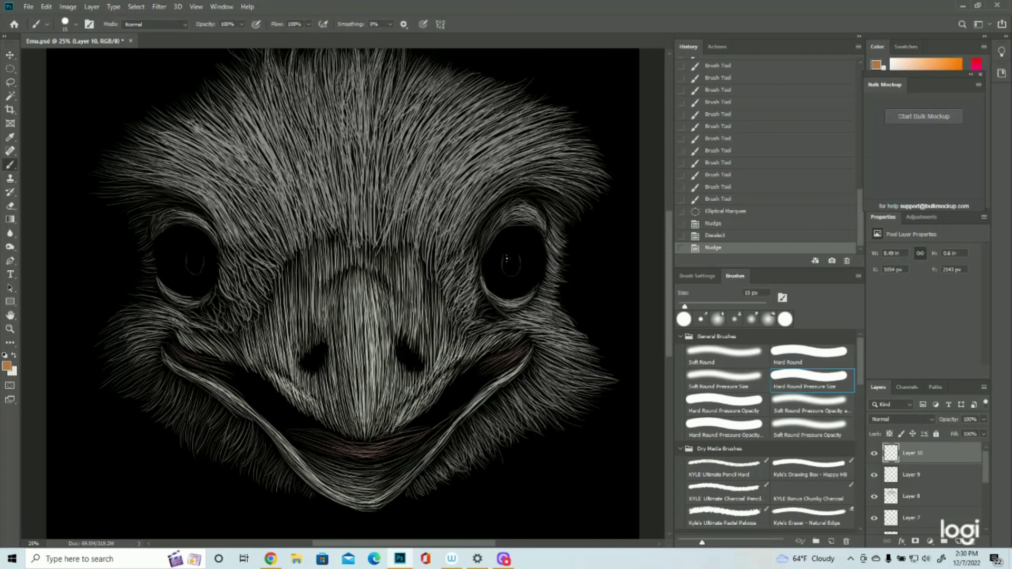
pyautogui.moveTo(503, 254); pyautogui.dragTo(501, 268)
pyautogui.moveTo(503, 260); pyautogui.dragTo(501, 268)
pyautogui.moveTo(502, 257); pyautogui.dragTo(501, 267)
pyautogui.moveTo(502, 258)
pyautogui.mouseDown()
pyautogui.moveTo(499, 254)
pyautogui.moveTo(500, 273)
pyautogui.moveTo(499, 254)
pyautogui.moveTo(489, 274)
pyautogui.moveTo(497, 257)
pyautogui.moveTo(492, 282)
pyautogui.mouseUp()
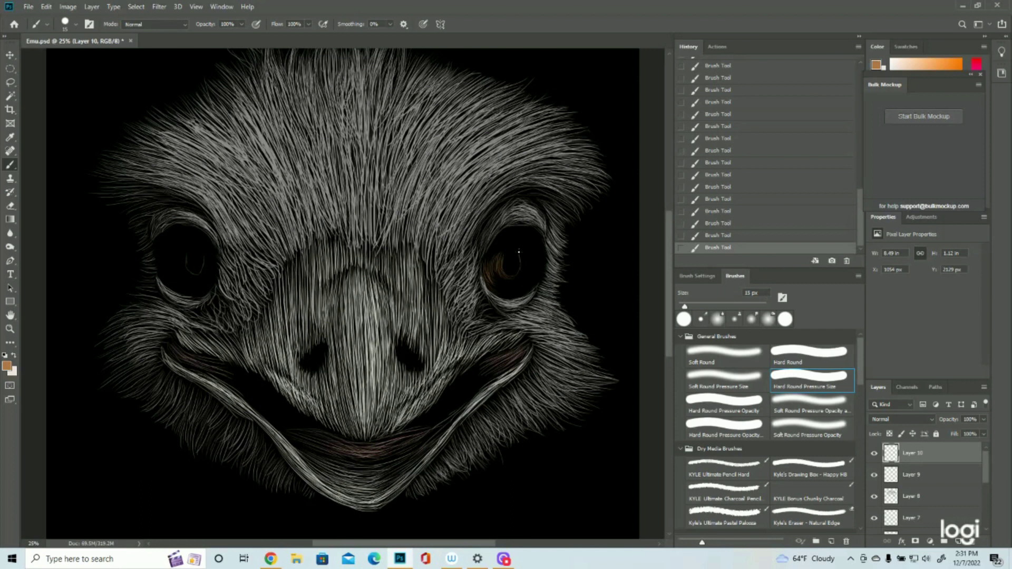
pyautogui.moveTo(521, 263)
pyautogui.mouseDown()
pyautogui.moveTo(519, 253)
pyautogui.moveTo(530, 254)
pyautogui.moveTo(535, 288)
pyautogui.mouseUp()
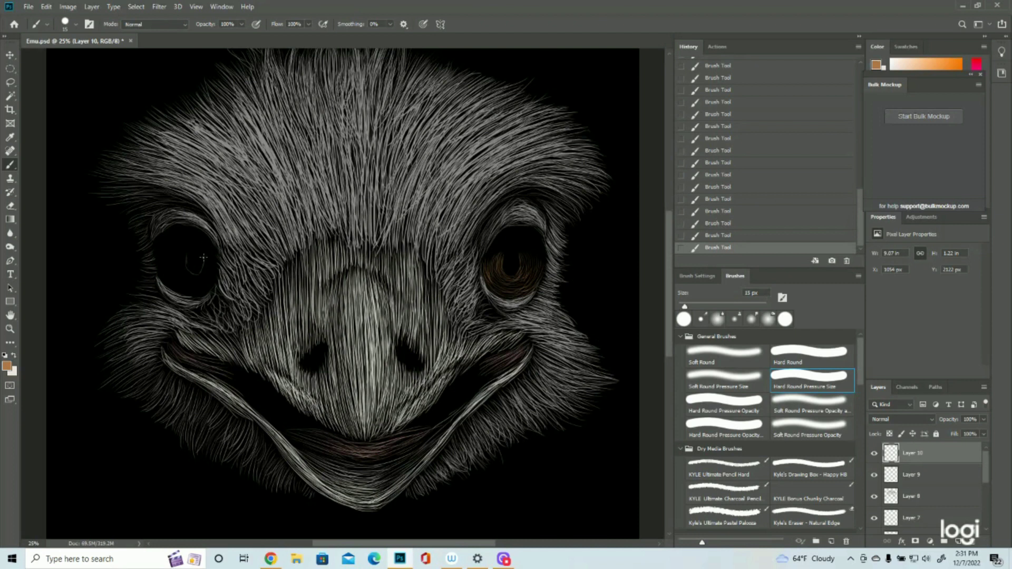
# - Fill the left eye's iris with fine curved orange-brown strokes around the pupil, matching the right eye
pyautogui.moveTo(202, 263); pyautogui.dragTo(203, 251)
pyautogui.moveTo(184, 254); pyautogui.dragTo(177, 278)
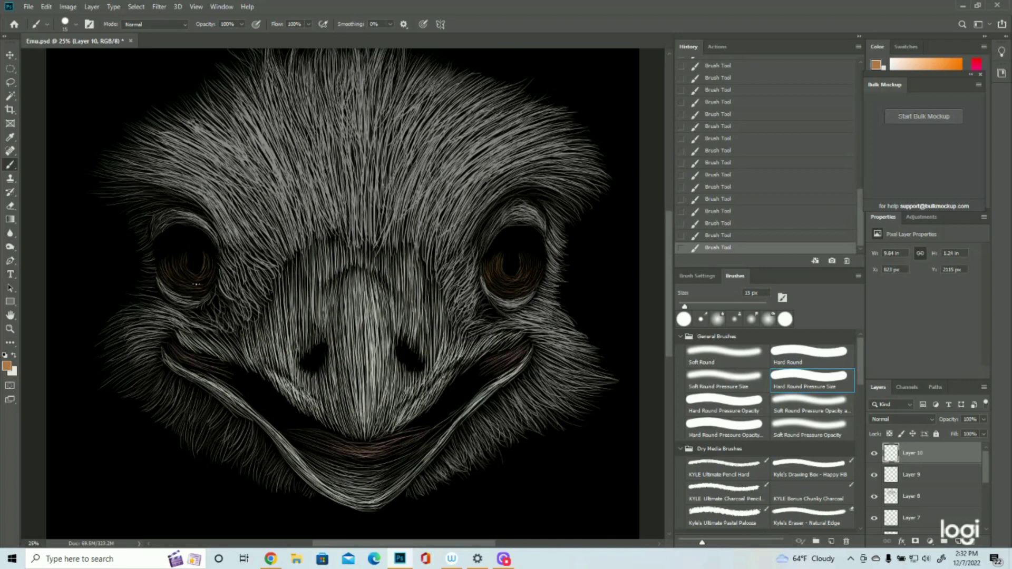
pyautogui.click(10, 329)
pyautogui.moveTo(338, 291); pyautogui.dragTo(304, 291)
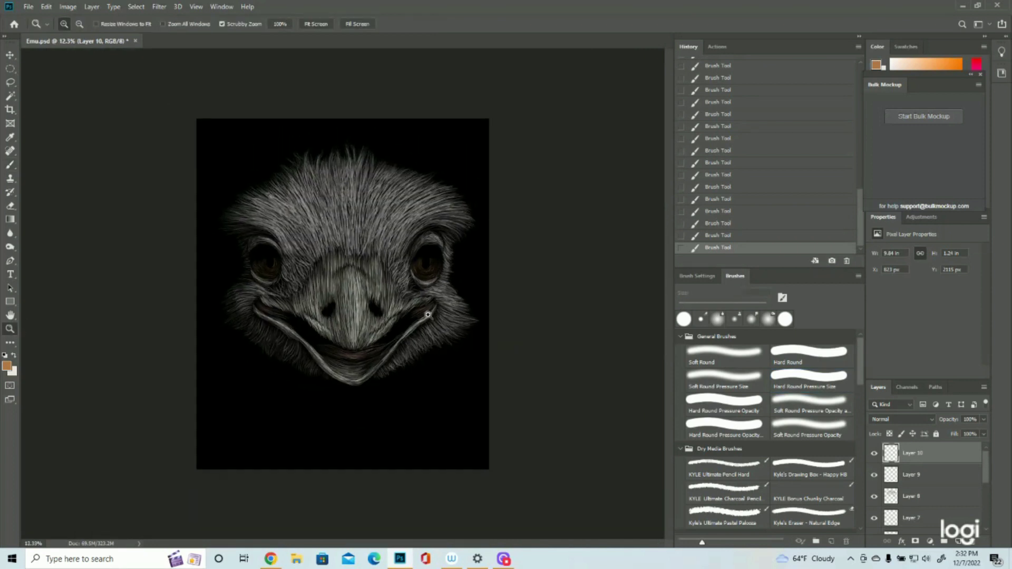
pyautogui.click(378, 216)
pyautogui.click(9, 165)
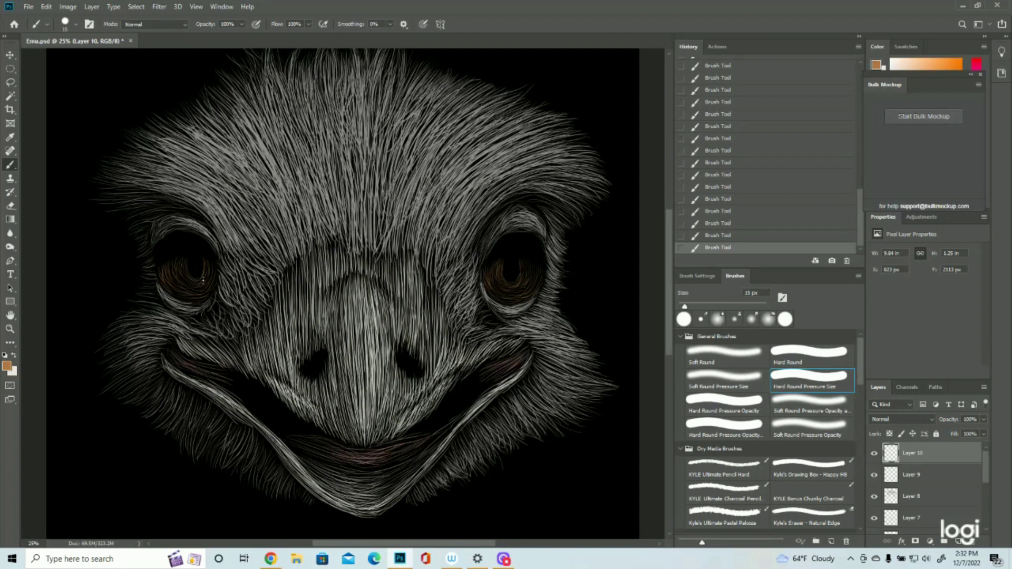
# - Clear the strokes inside the left pupil with an elliptical selection nudged to the right, and invert the selection
pyautogui.click(10, 69)
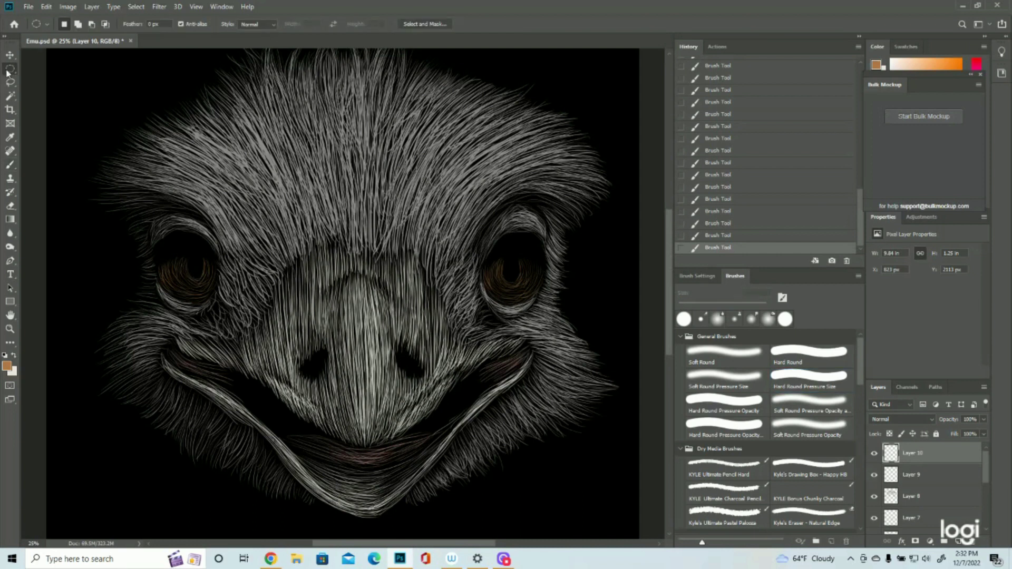
pyautogui.moveTo(186, 247); pyautogui.dragTo(204, 276)
pyautogui.press('Right')
pyautogui.press('Delete')
pyautogui.click(135, 6)
pyautogui.click(145, 48)
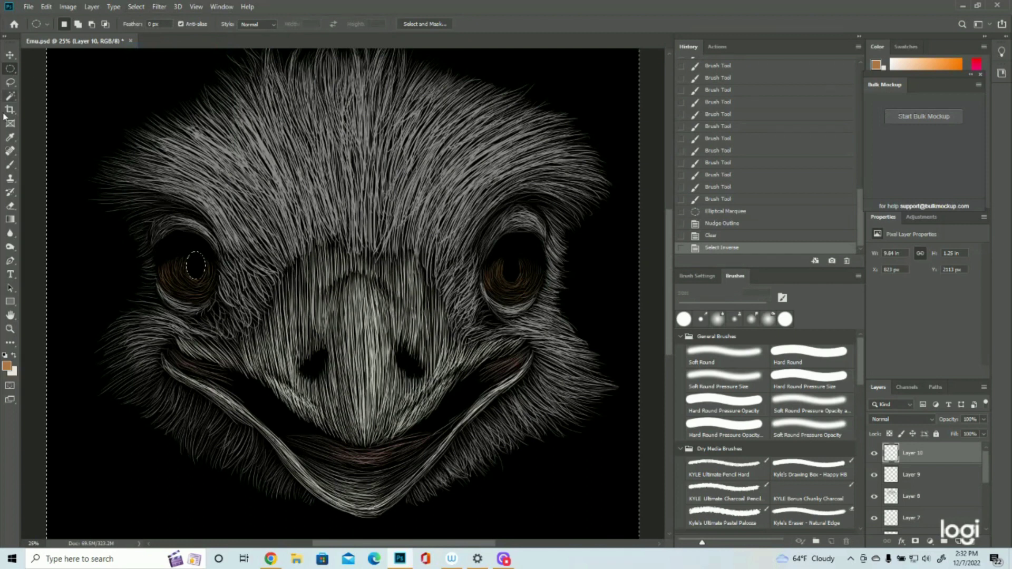
# - Paint fine orange-brown brush strokes around the outside edge of the left pupil with the inverted selection protecting its inside
pyautogui.click(10, 164)
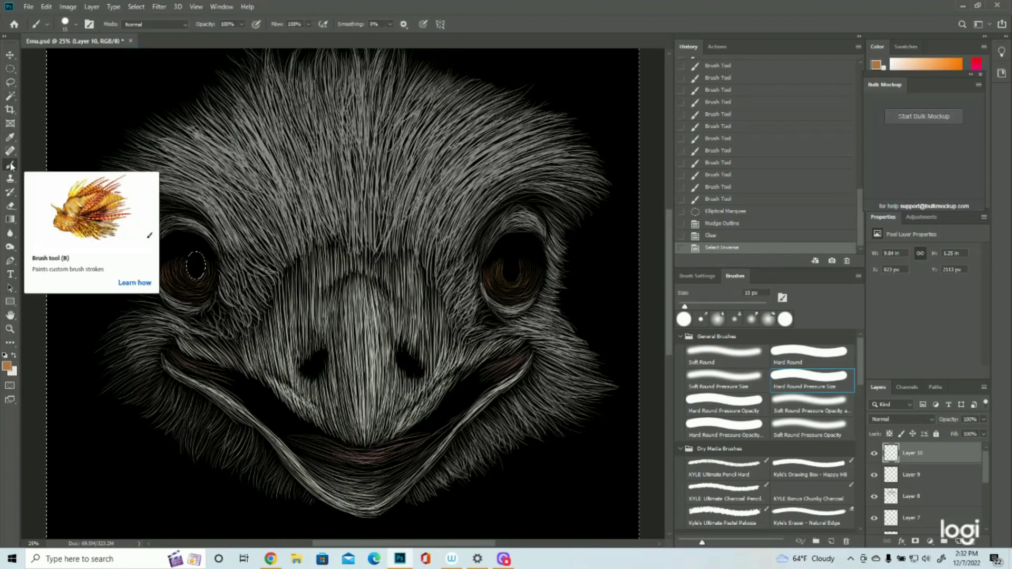
pyautogui.moveTo(187, 259); pyautogui.dragTo(184, 273)
pyautogui.moveTo(183, 260); pyautogui.dragTo(188, 274)
pyautogui.moveTo(188, 273); pyautogui.dragTo(200, 282)
pyautogui.moveTo(196, 280)
pyautogui.mouseDown()
pyautogui.moveTo(209, 282)
pyautogui.moveTo(200, 280)
pyautogui.mouseUp()
pyautogui.moveTo(197, 279); pyautogui.dragTo(206, 272)
pyautogui.moveTo(205, 274); pyautogui.dragTo(208, 262)
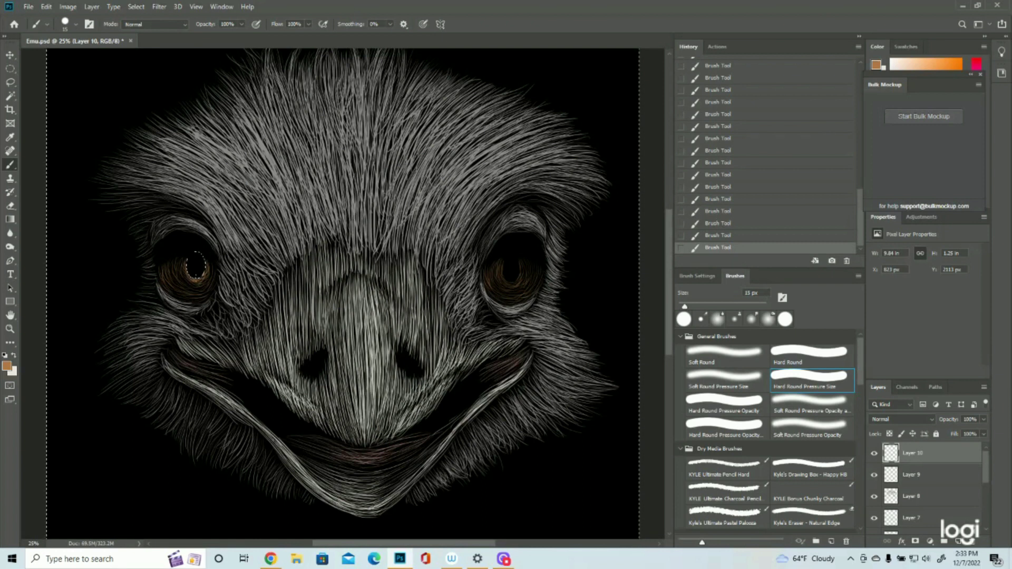
# - Invert the selection, move it onto the right pupil, clear the strokes inside it and invert the selection again
pyautogui.click(136, 6)
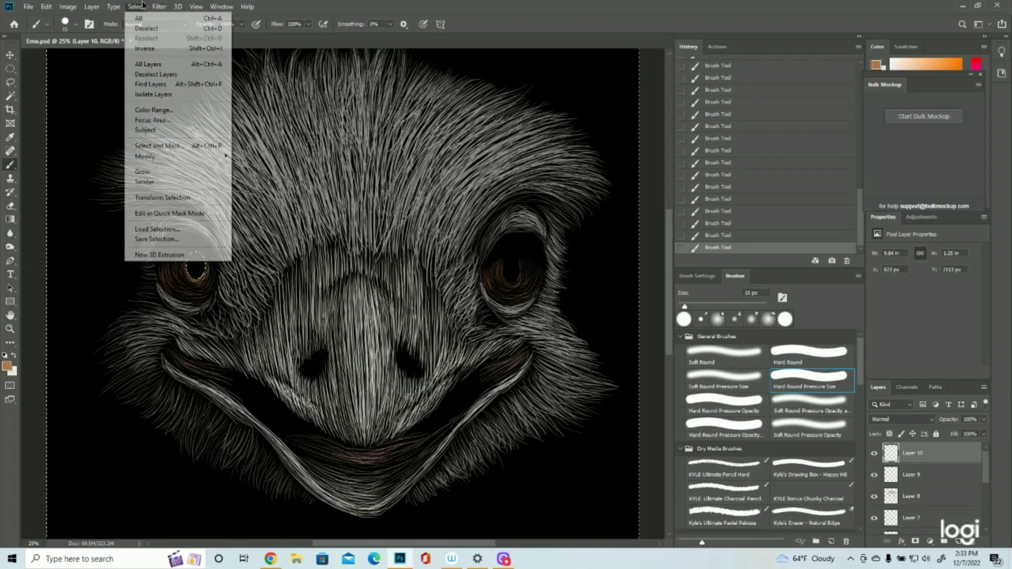
pyautogui.click(146, 49)
pyautogui.press('m')
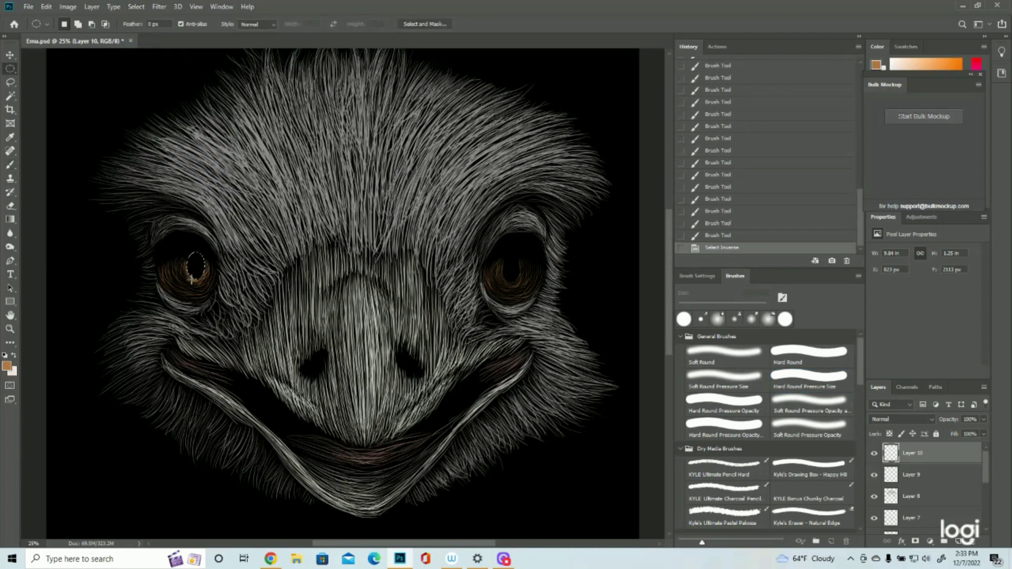
pyautogui.moveTo(200, 271); pyautogui.dragTo(513, 272)
pyautogui.press('Delete')
pyautogui.click(136, 6)
pyautogui.click(145, 49)
# - Paint fine orange-brown brush strokes along both sides and the underside of the right pupil
pyautogui.click(11, 167)
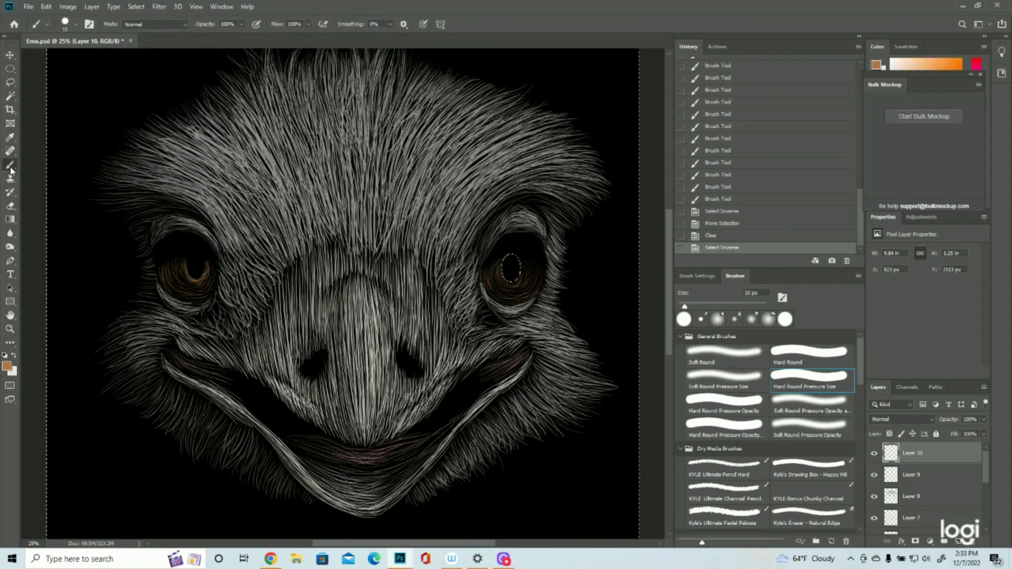
pyautogui.moveTo(501, 260); pyautogui.dragTo(497, 269)
pyautogui.moveTo(499, 264); pyautogui.dragTo(497, 270)
pyautogui.moveTo(500, 264); pyautogui.dragTo(500, 280)
pyautogui.moveTo(498, 275); pyautogui.dragTo(518, 281)
pyautogui.moveTo(514, 284); pyautogui.dragTo(525, 270)
pyautogui.moveTo(523, 274); pyautogui.dragTo(525, 267)
pyautogui.moveTo(524, 261); pyautogui.dragTo(525, 267)
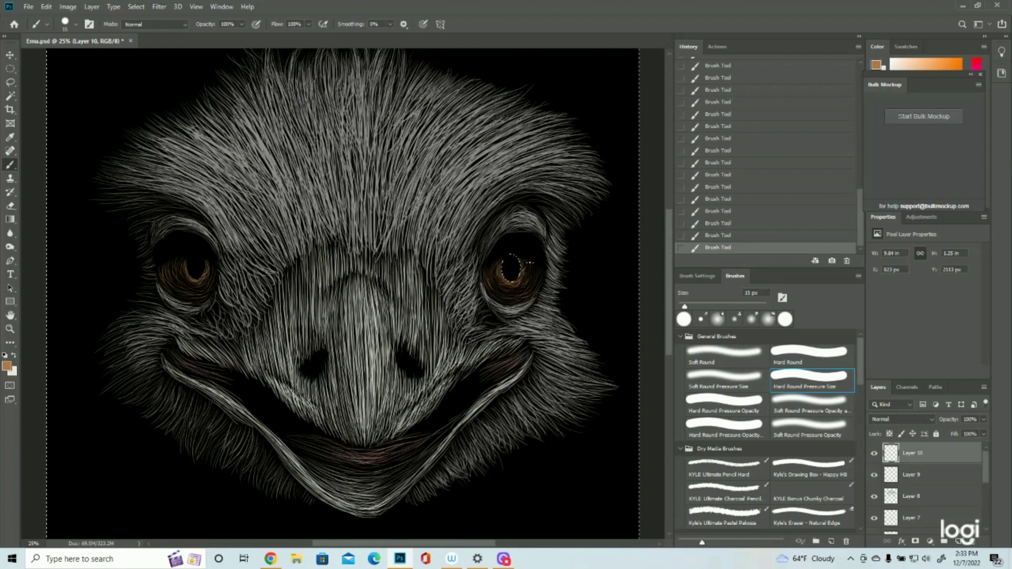
# - Step back through the last three brush strokes beside the right pupil and deselect
pyautogui.click(713, 238)
pyautogui.click(717, 223)
pyautogui.click(718, 213)
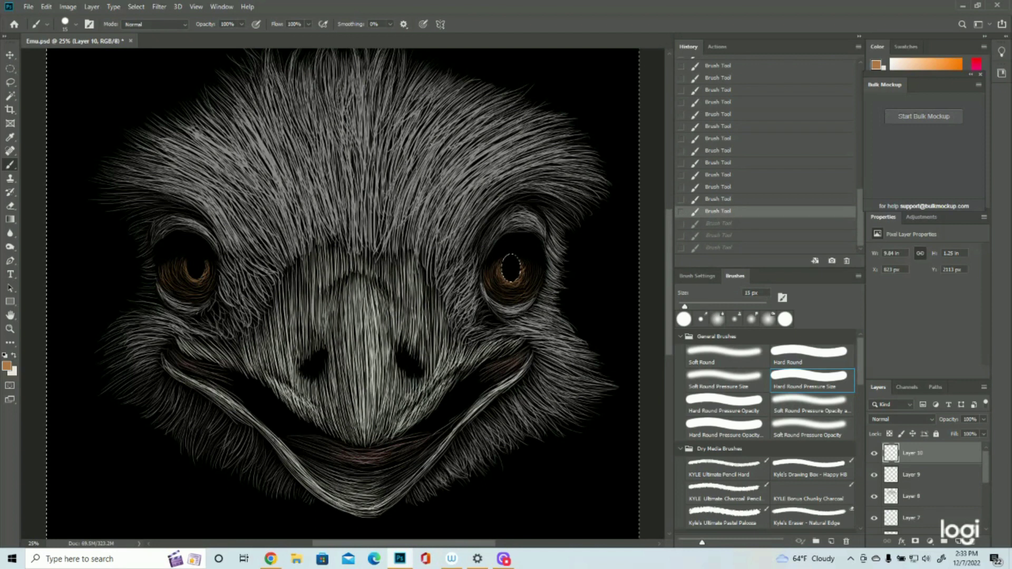
pyautogui.click(136, 6)
pyautogui.click(142, 30)
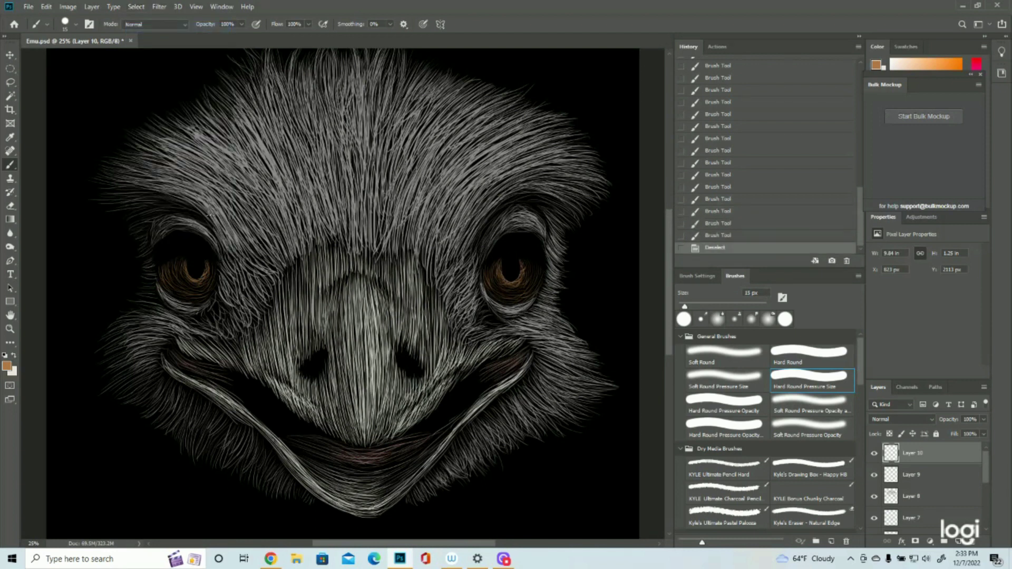
# - Add a new empty layer above Layer 10
pyautogui.click(10, 329)
pyautogui.moveTo(318, 270); pyautogui.dragTo(304, 260)
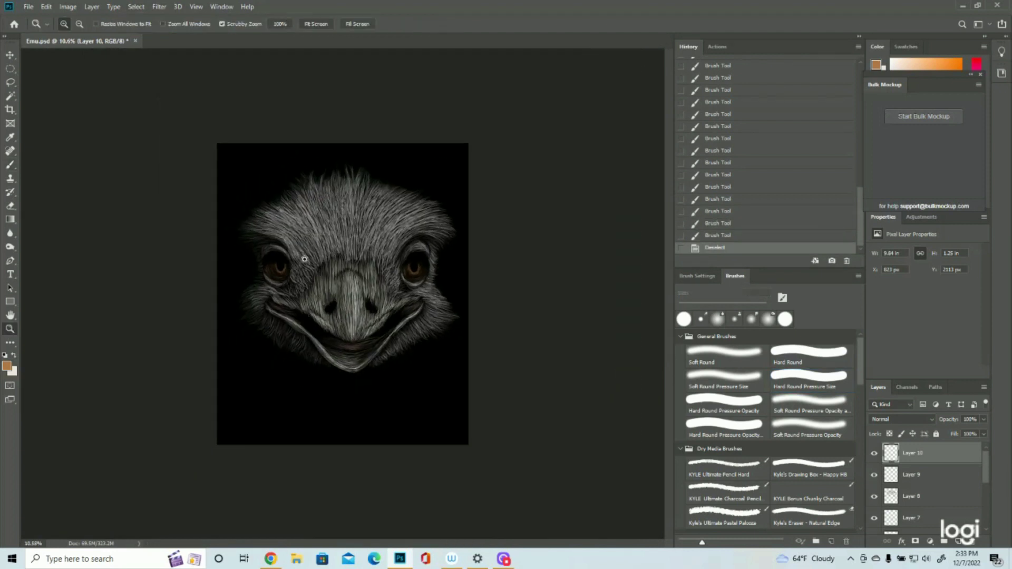
pyautogui.click(430, 168)
pyautogui.click(430, 168)
pyautogui.click(430, 168)
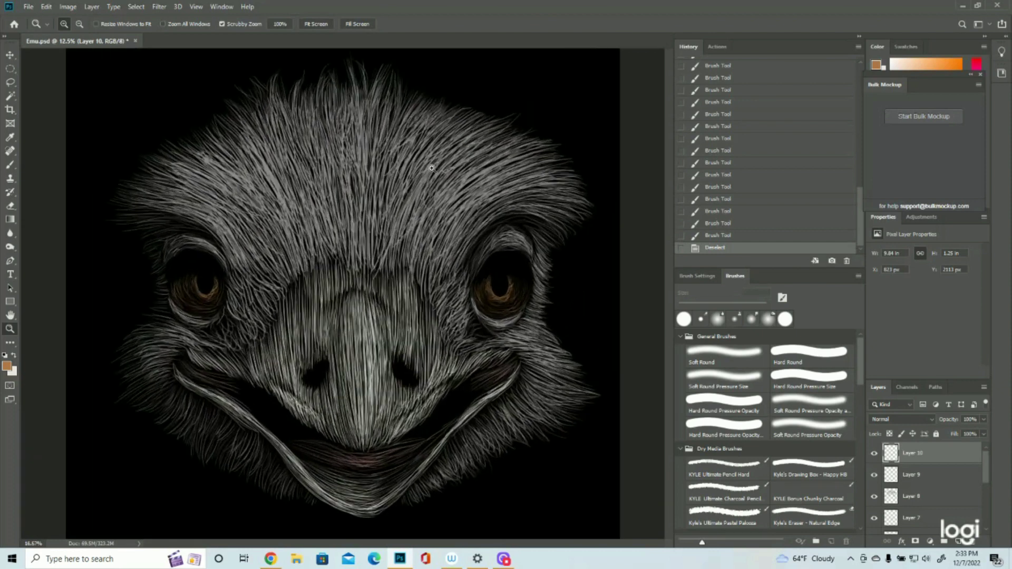
pyautogui.moveTo(439, 201); pyautogui.dragTo(421, 206)
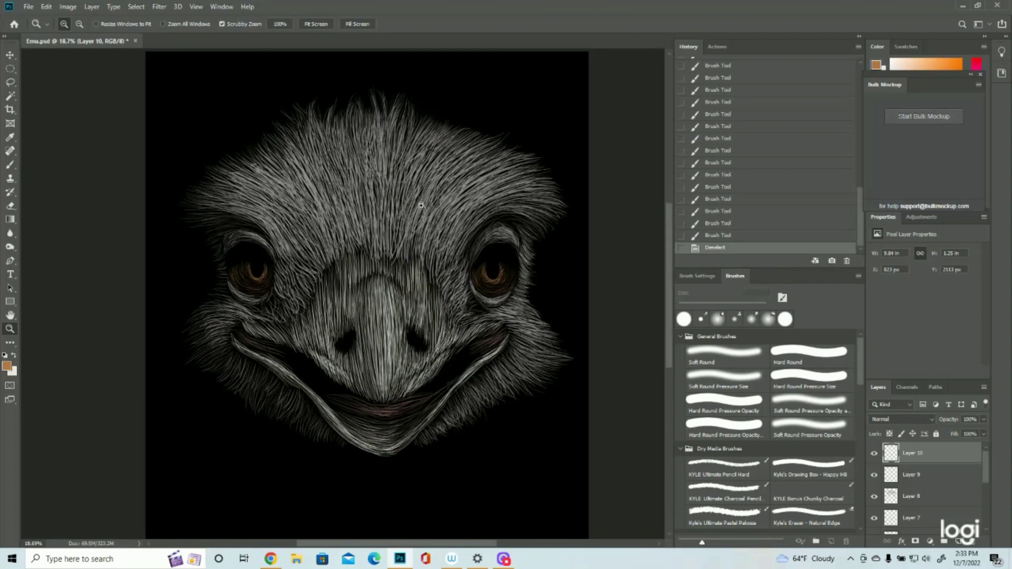
pyautogui.click(421, 206)
pyautogui.hotkey('ctrl', 'shift', 'alt', 'n')
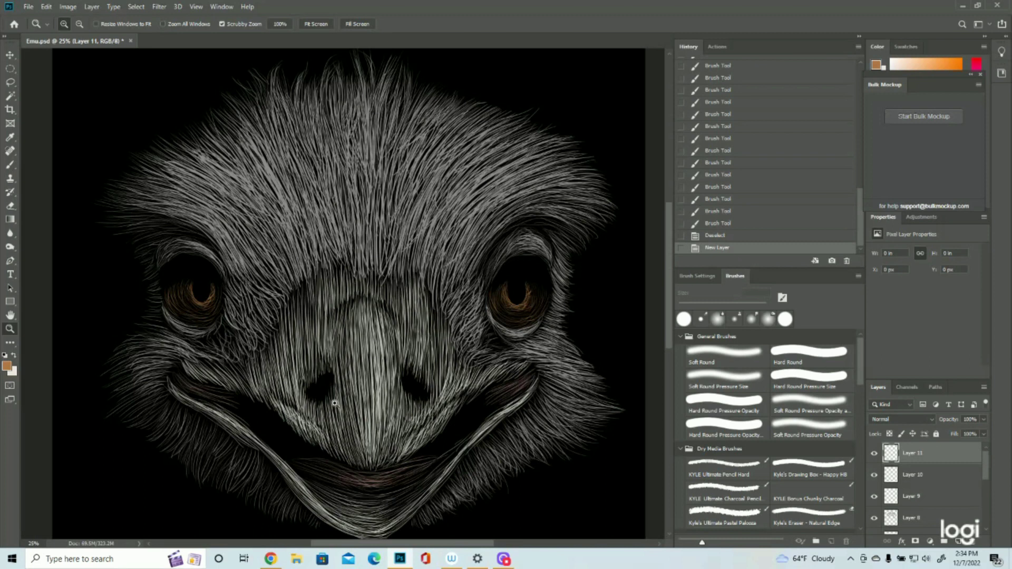
# - Paint fine orange-brown brush strokes on Layer 11 close around the left pupil
pyautogui.click(10, 165)
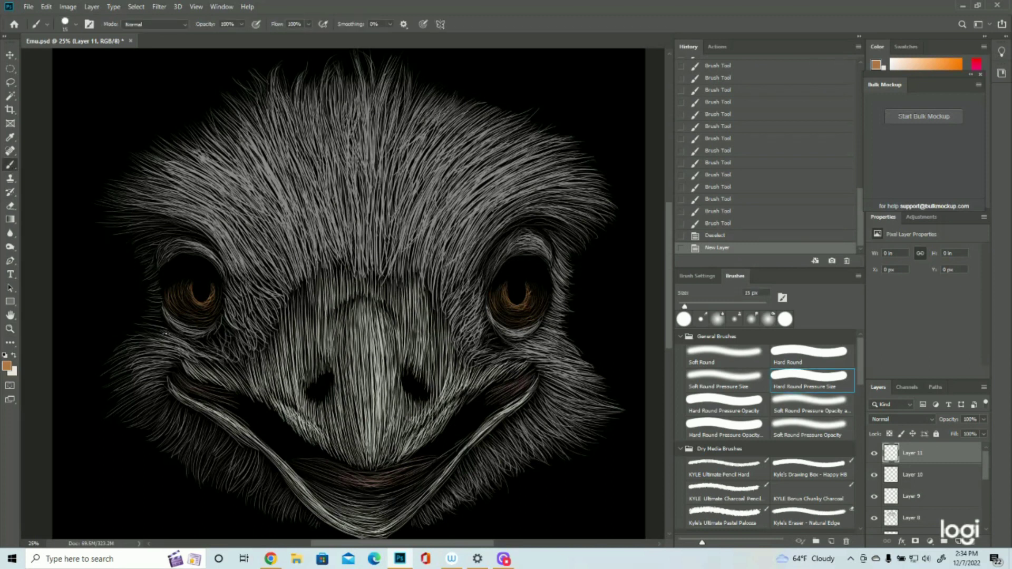
pyautogui.moveTo(192, 294); pyautogui.dragTo(197, 293)
pyautogui.moveTo(200, 301); pyautogui.dragTo(192, 292)
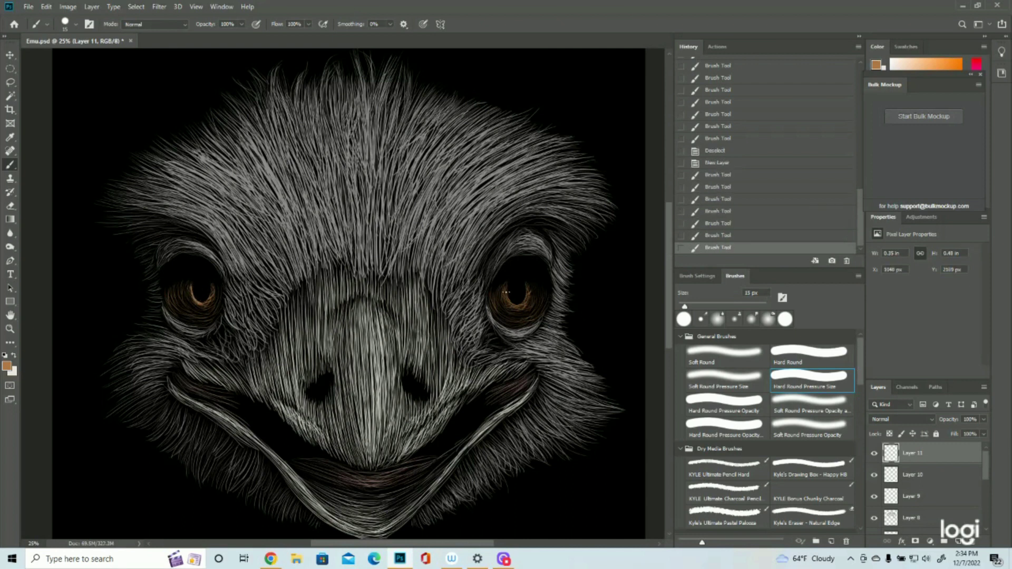
# - Build up the right eye's iris on Layer 11 with dense curved orange-brown strokes beside and below the pupil, out to the iris edge
pyautogui.moveTo(508, 293)
pyautogui.mouseDown()
pyautogui.moveTo(507, 285)
pyautogui.moveTo(508, 297)
pyautogui.mouseUp()
pyautogui.moveTo(510, 306)
pyautogui.mouseDown()
pyautogui.moveTo(535, 288)
pyautogui.moveTo(530, 308)
pyautogui.moveTo(545, 294)
pyautogui.moveTo(527, 312)
pyautogui.mouseUp()
pyautogui.moveTo(516, 317)
pyautogui.mouseDown()
pyautogui.moveTo(541, 309)
pyautogui.moveTo(513, 315)
pyautogui.moveTo(521, 311)
pyautogui.mouseUp()
pyautogui.moveTo(519, 310)
pyautogui.mouseDown()
pyautogui.moveTo(509, 316)
pyautogui.moveTo(530, 284)
pyautogui.mouseUp()
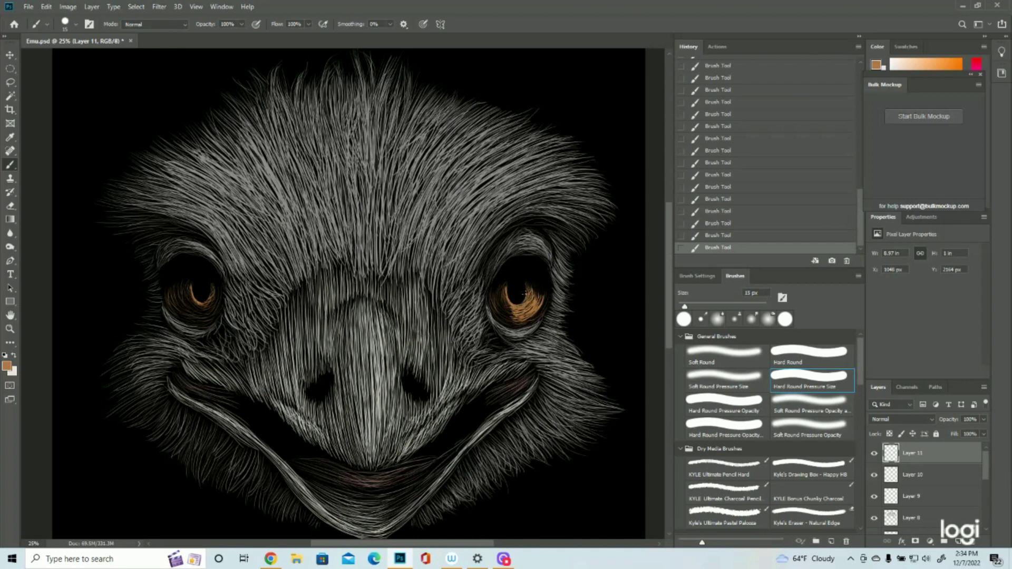
pyautogui.moveTo(532, 281); pyautogui.dragTo(532, 276)
pyautogui.moveTo(544, 307); pyautogui.dragTo(547, 298)
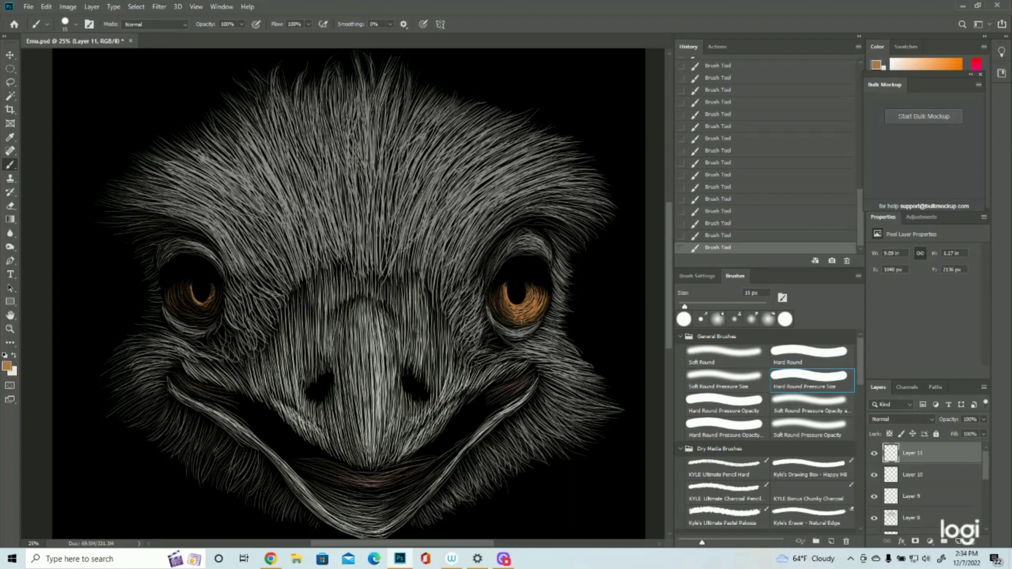
pyautogui.moveTo(492, 315); pyautogui.dragTo(518, 327)
pyautogui.moveTo(494, 289); pyautogui.dragTo(513, 323)
pyautogui.moveTo(533, 291); pyautogui.dragTo(544, 314)
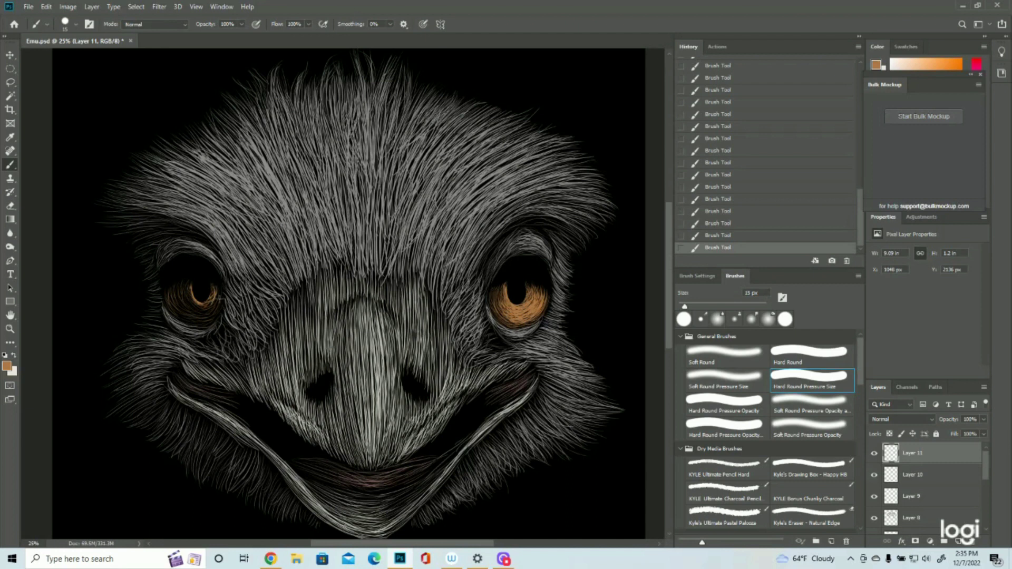
# - Build up the left eye's iris on Layer 11 with dense curved orange-brown strokes to match the right eye
pyautogui.moveTo(213, 310); pyautogui.dragTo(211, 321)
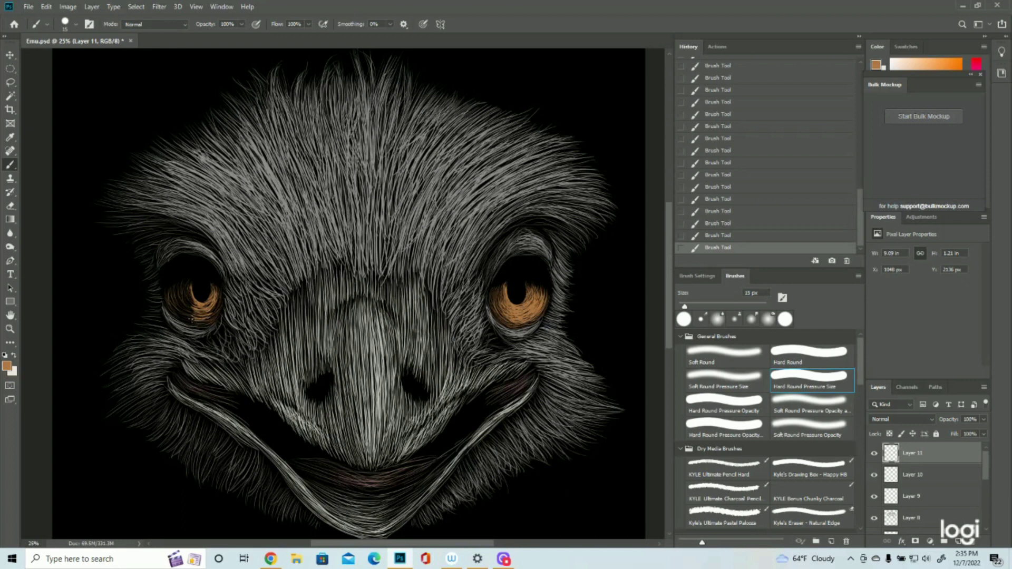
pyautogui.moveTo(218, 296)
pyautogui.mouseDown()
pyautogui.moveTo(206, 308)
pyautogui.moveTo(187, 297)
pyautogui.moveTo(196, 308)
pyautogui.moveTo(185, 288)
pyautogui.moveTo(193, 314)
pyautogui.moveTo(211, 306)
pyautogui.mouseUp()
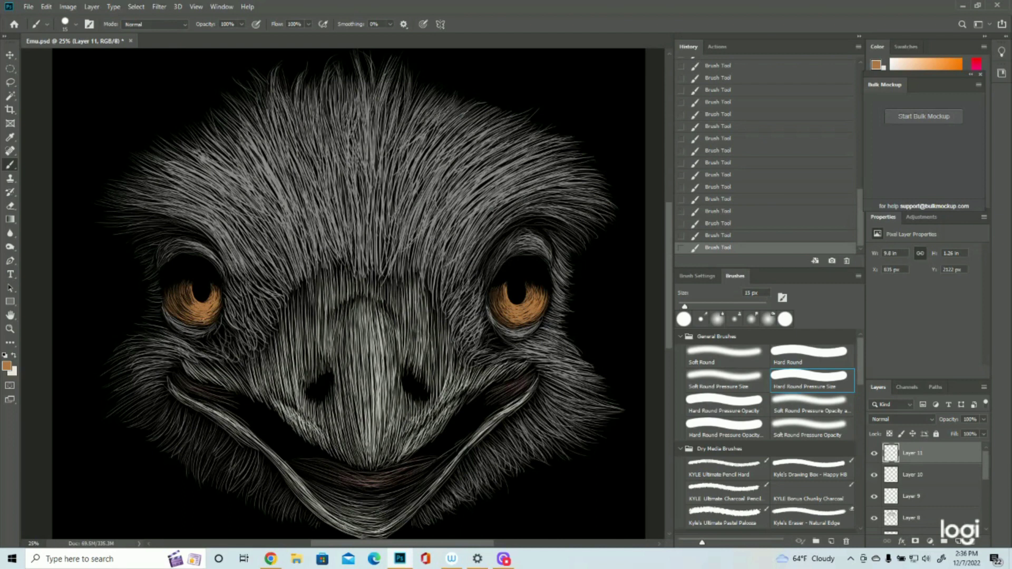
# - Add a new layer above Layer 11 and set the foreground colour to off-white ede5dc
pyautogui.press('z')
pyautogui.hotkey('ctrl', '-')
pyautogui.click(959, 542)
pyautogui.click(430, 199)
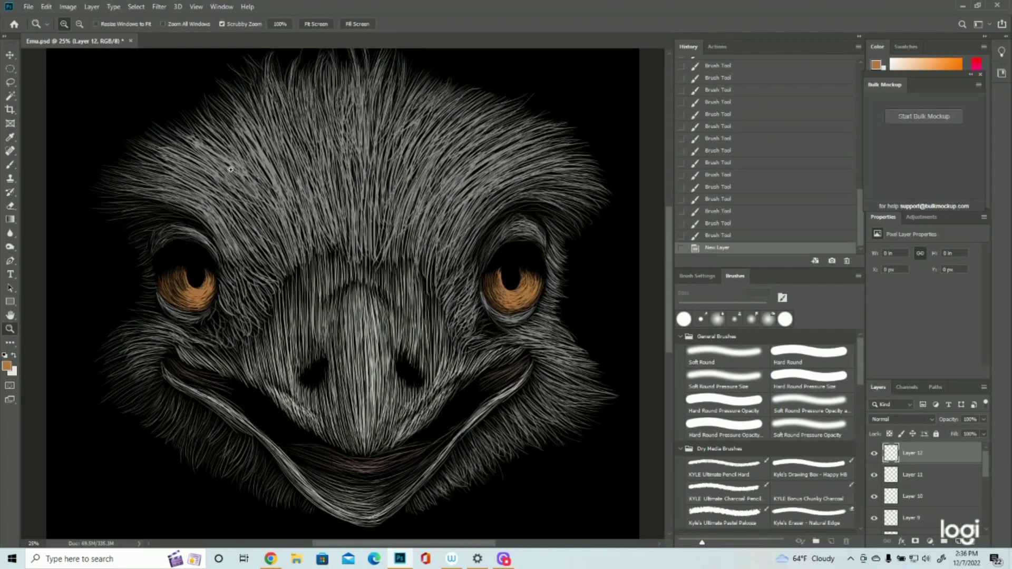
pyautogui.click(7, 367)
pyautogui.click(706, 102)
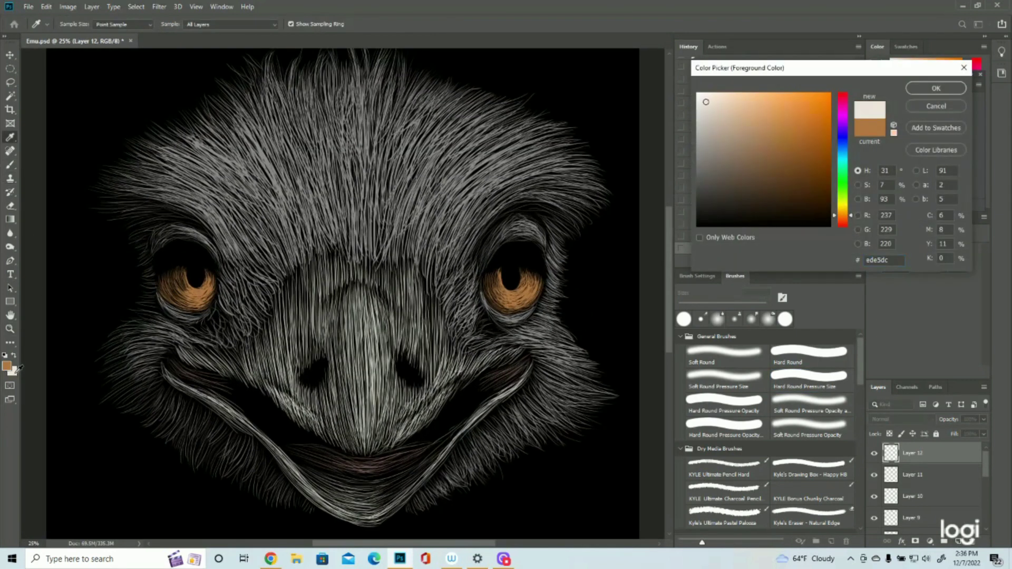
pyautogui.click(936, 88)
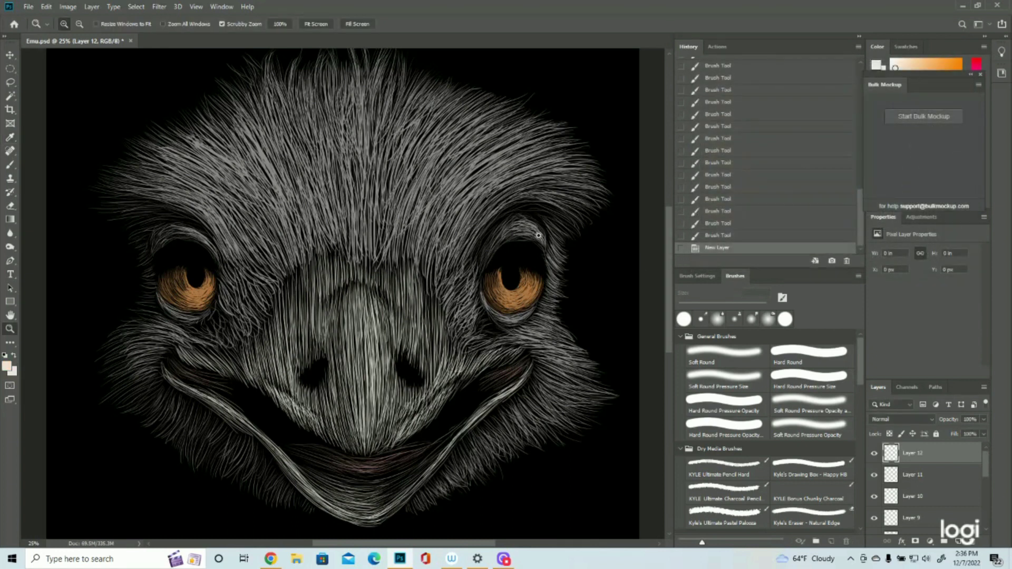
# - Select a small ellipse of about 0.29 by 0.27 in at the left pupil's right edge, nudge it left and fill it with Foreground Color
pyautogui.click(10, 69)
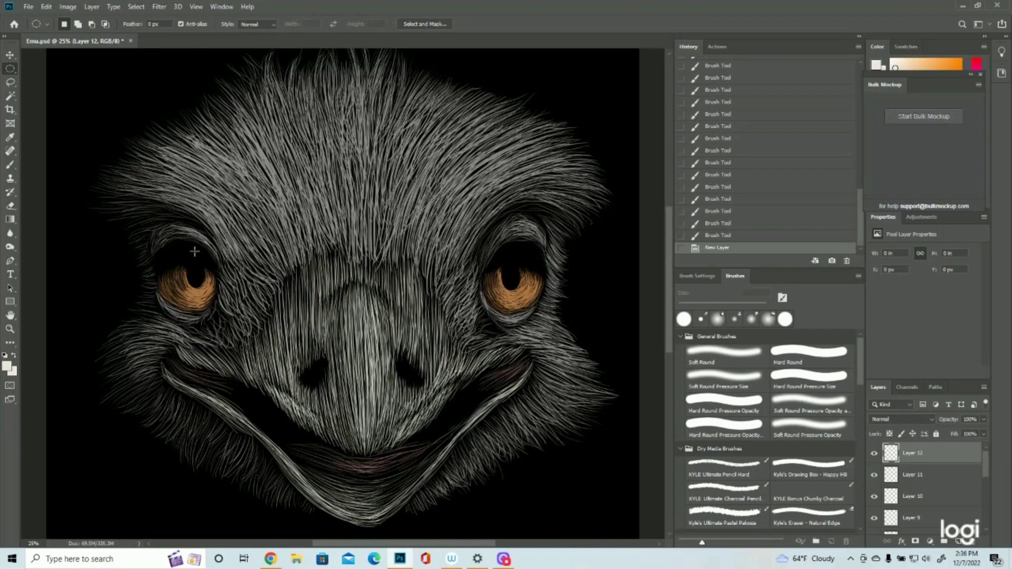
pyautogui.moveTo(201, 276); pyautogui.dragTo(210, 283)
pyautogui.press('Left')
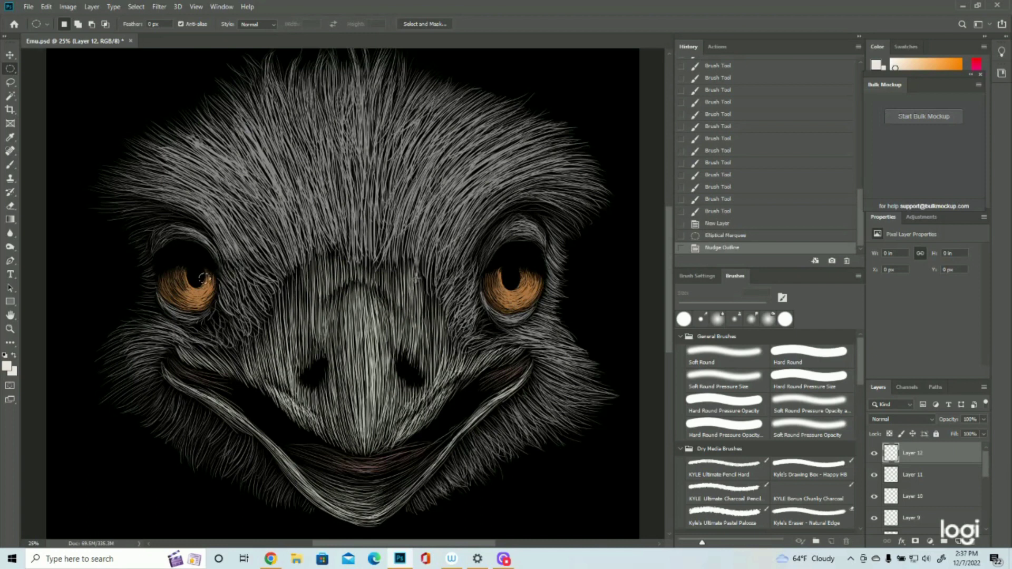
pyautogui.click(46, 6)
pyautogui.click(504, 148)
pyautogui.click(501, 153)
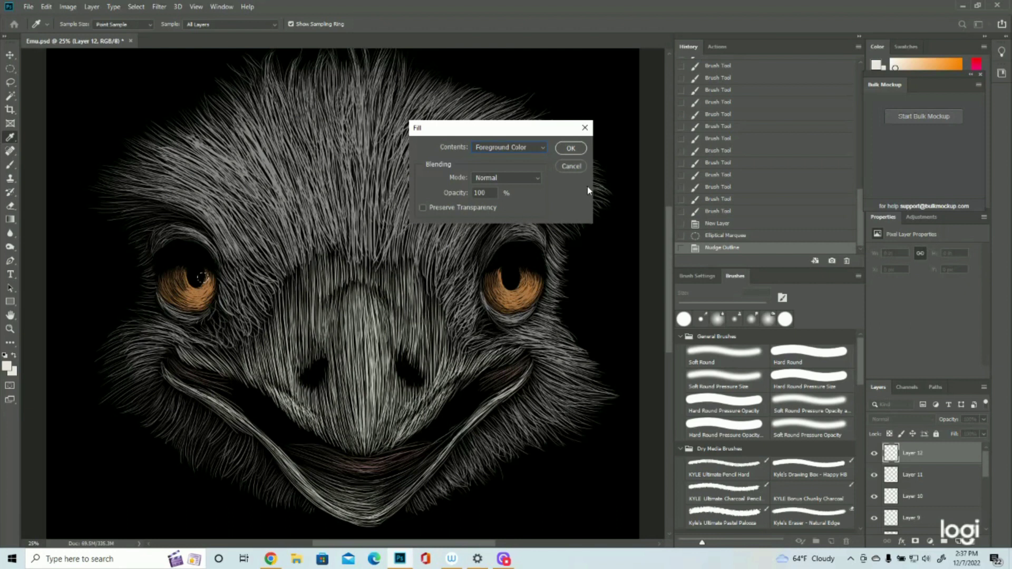
pyautogui.click(571, 149)
# - Move the elliptical selection to the right pupil's right edge, fill it with the foreground colour and deselect
pyautogui.moveTo(203, 279); pyautogui.dragTo(519, 275)
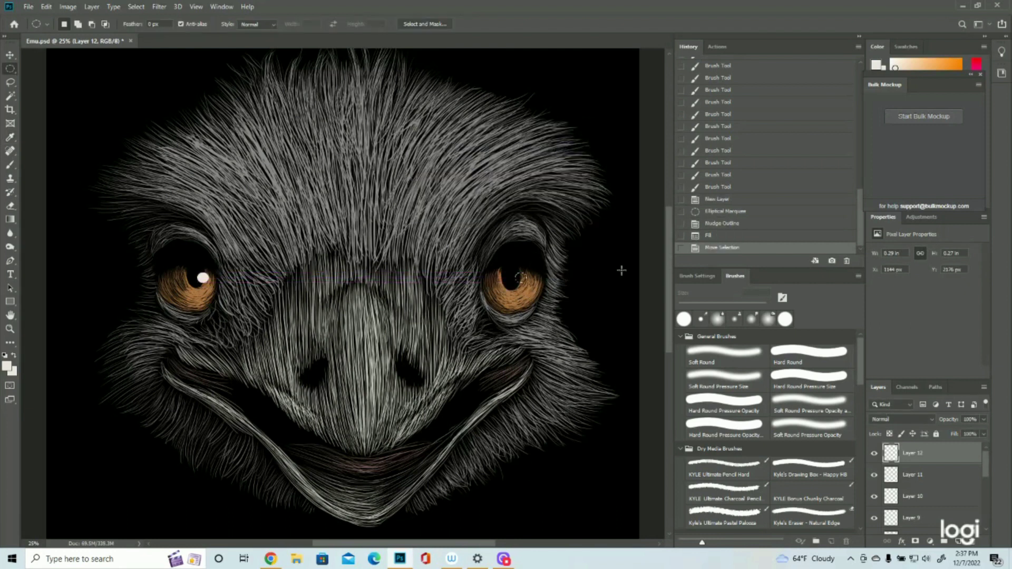
pyautogui.click(47, 6)
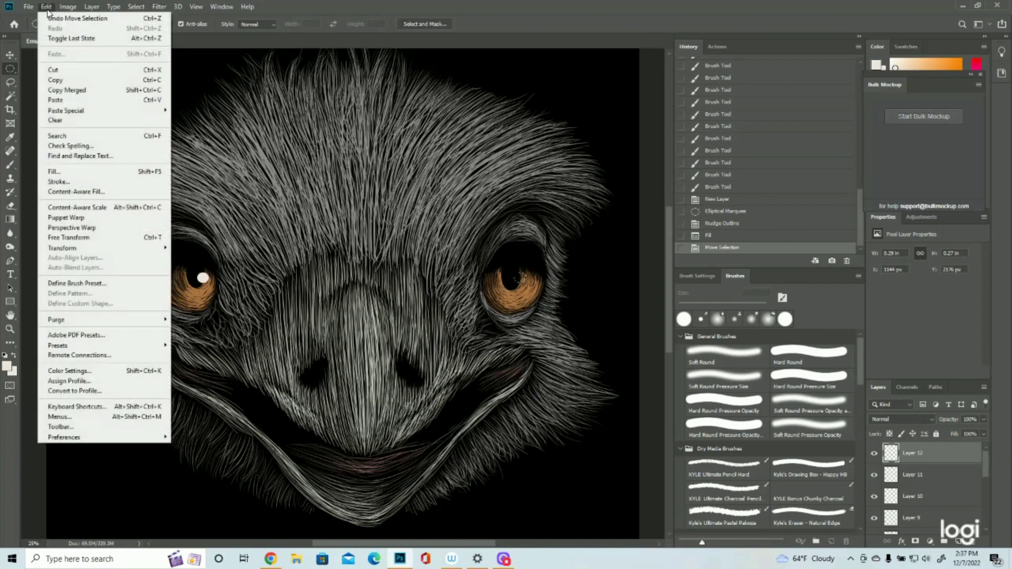
pyautogui.click(74, 176)
pyautogui.click(555, 145)
pyautogui.click(136, 7)
pyautogui.click(147, 28)
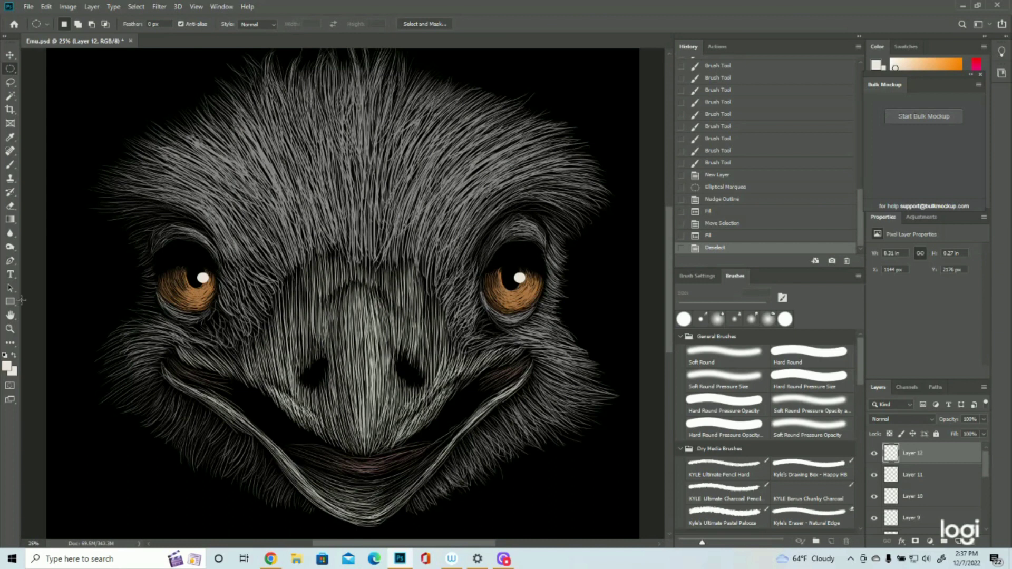
# - Check the eye highlights on the whole head and nudge Layer 12 slightly left
pyautogui.click(10, 329)
pyautogui.moveTo(475, 301); pyautogui.dragTo(421, 301)
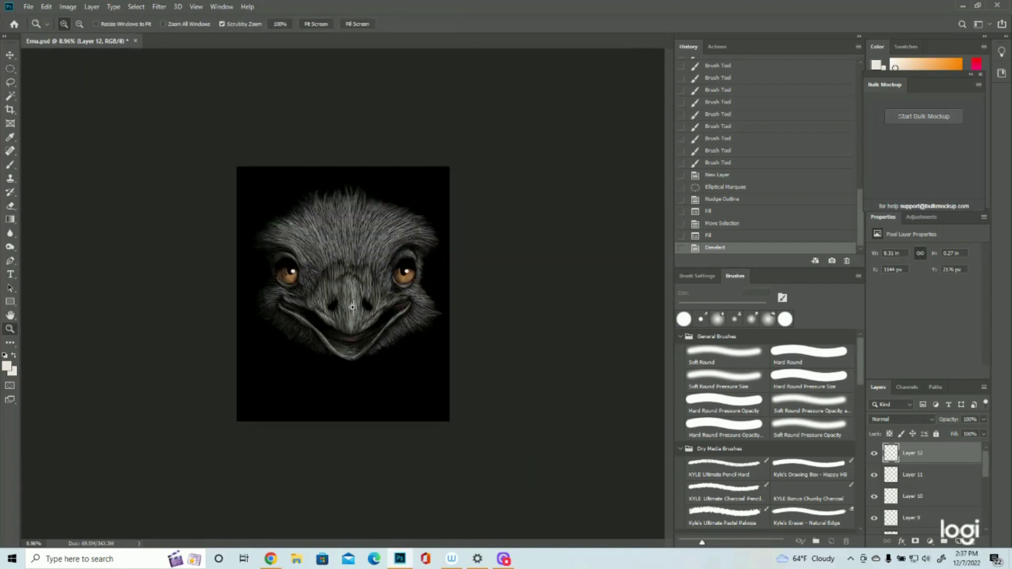
pyautogui.click(220, 250)
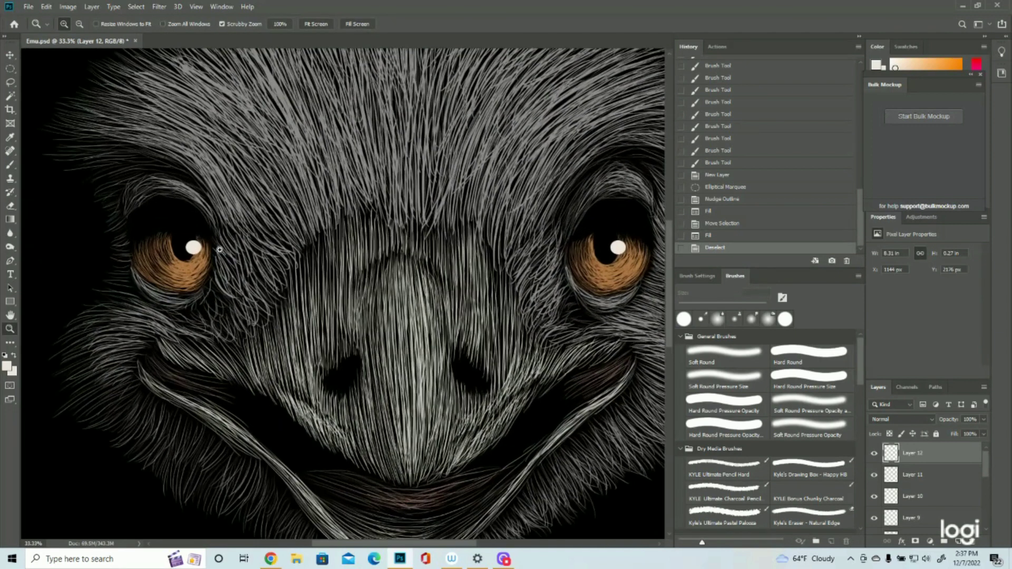
pyautogui.click(219, 250)
pyautogui.moveTo(382, 224); pyautogui.dragTo(329, 221)
pyautogui.click(368, 222)
pyautogui.click(368, 222)
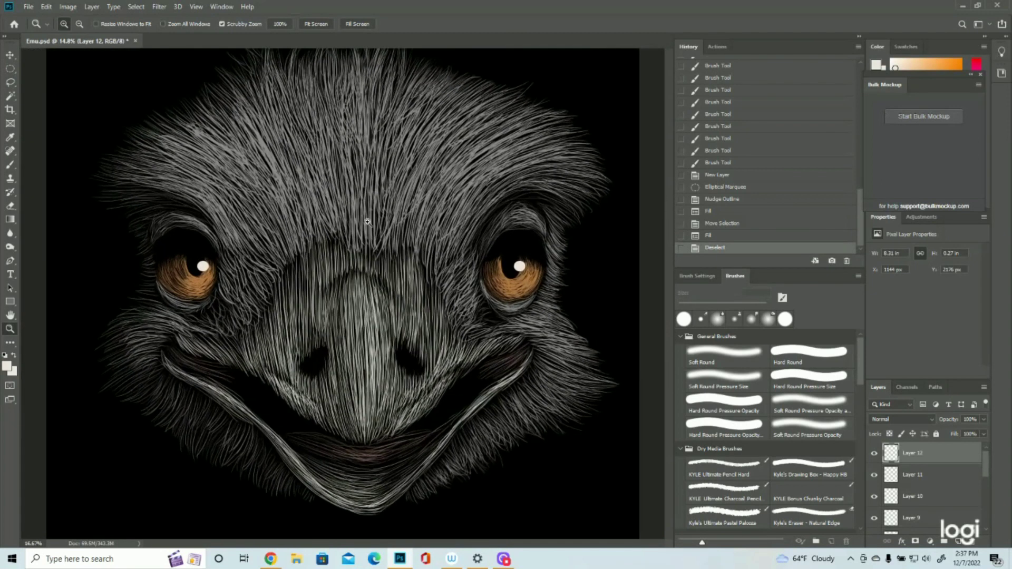
pyautogui.press('v')
pyautogui.press('Left')
pyautogui.press('Left')
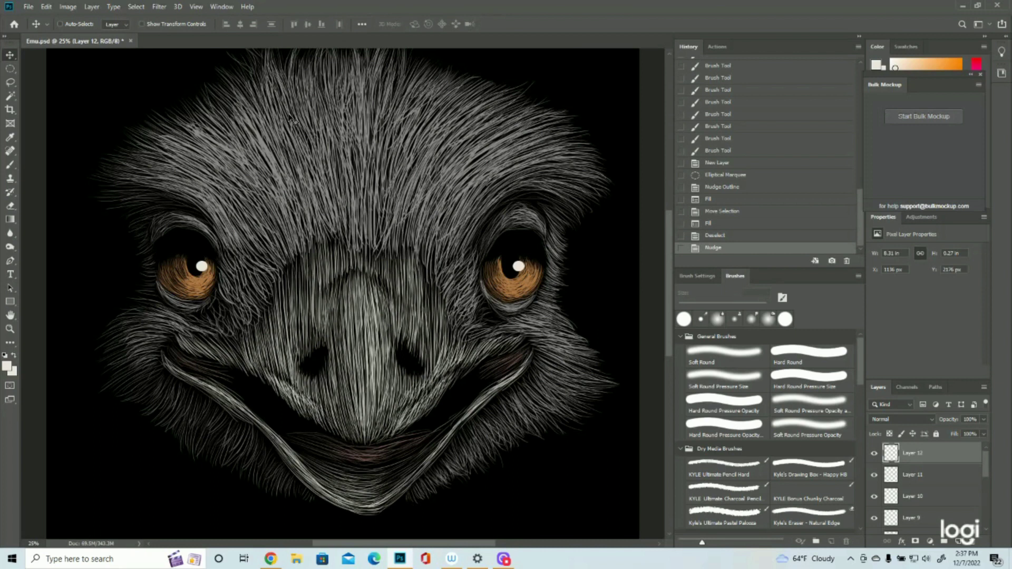
# - Nudge the eye highlights on Layer 12 slightly back to the right
pyautogui.click(9, 328)
pyautogui.keyDown('alt'); pyautogui.click(294, 288); pyautogui.keyUp('alt')
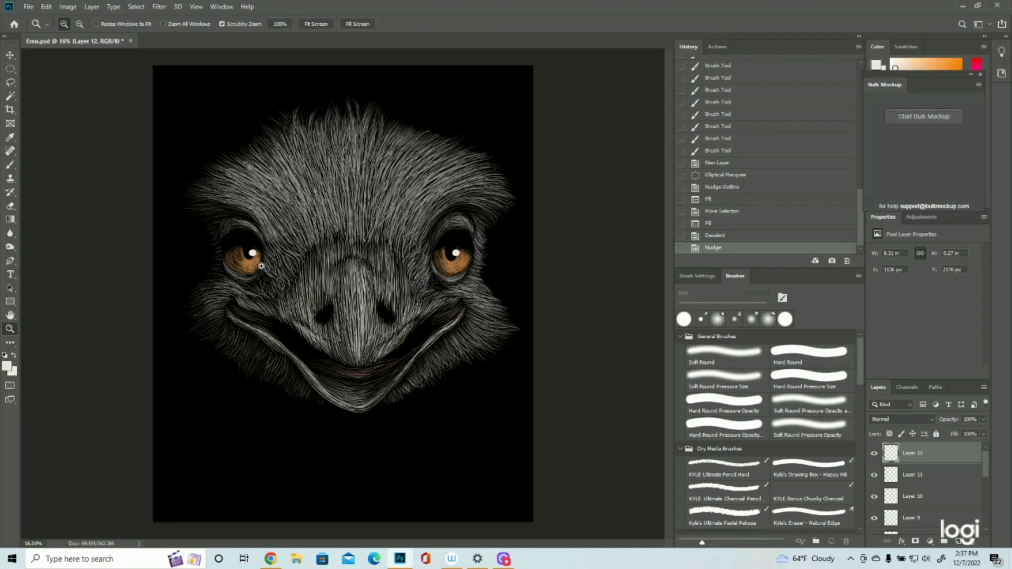
pyautogui.click(9, 55)
pyautogui.press('Right')
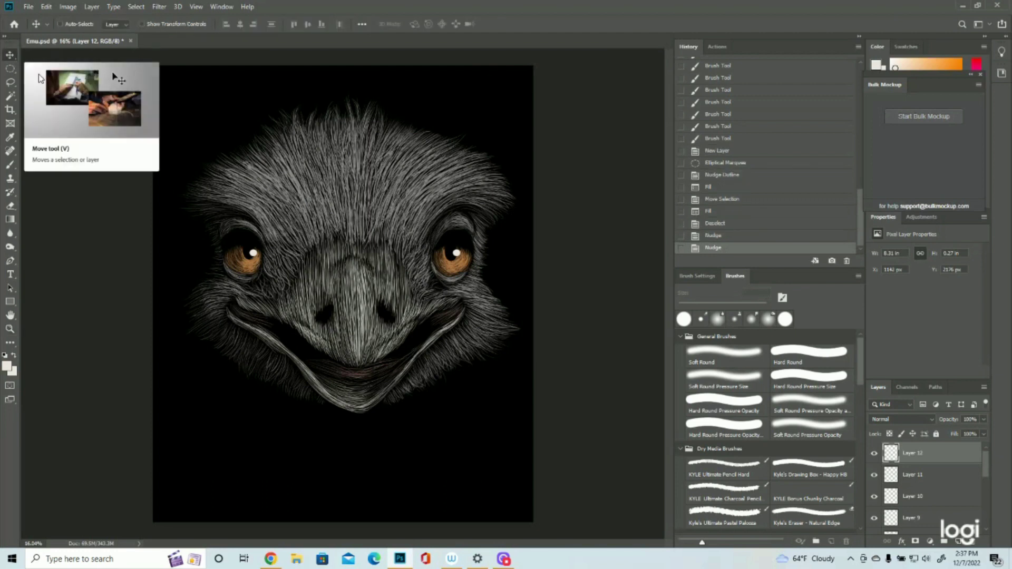
pyautogui.click(10, 328)
pyautogui.moveTo(275, 248); pyautogui.dragTo(330, 252)
pyautogui.moveTo(191, 264); pyautogui.dragTo(231, 259)
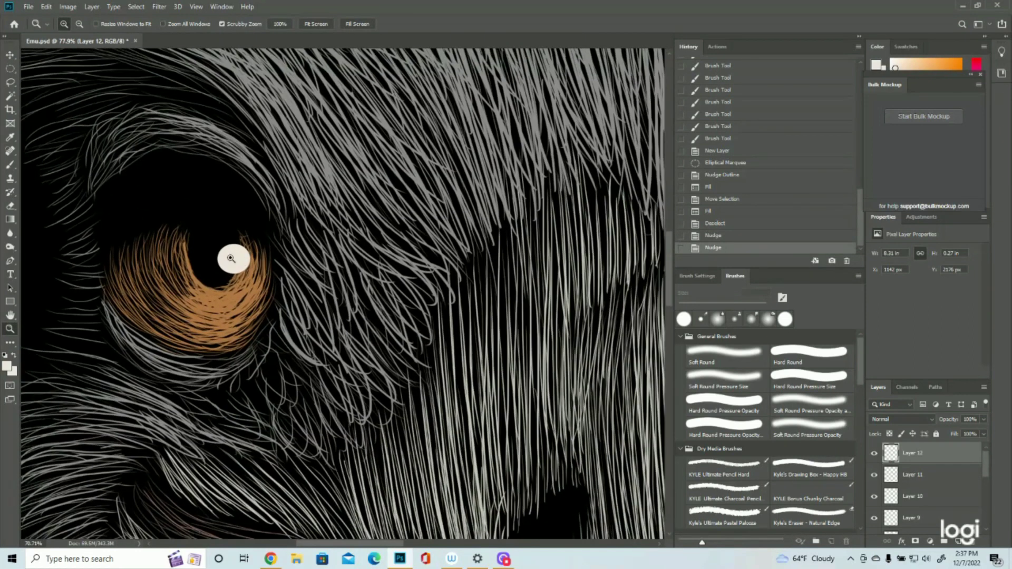
pyautogui.click(11, 83)
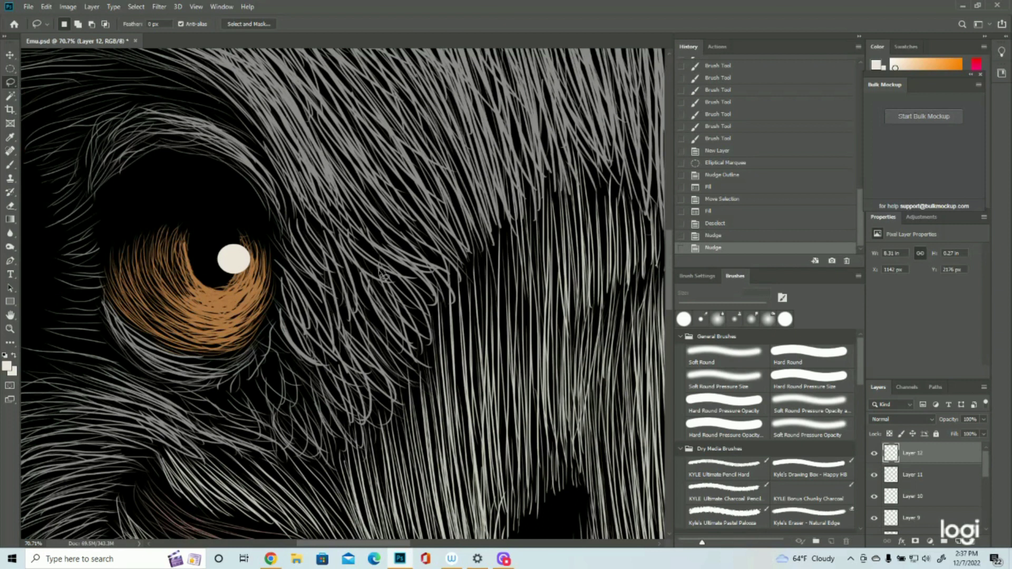
pyautogui.moveTo(236, 266)
pyautogui.mouseDown()
pyautogui.moveTo(243, 270)
pyautogui.moveTo(241, 237)
pyautogui.moveTo(270, 277)
pyautogui.moveTo(261, 296)
pyautogui.mouseUp()
pyautogui.hotkey('ctrl', 'd')
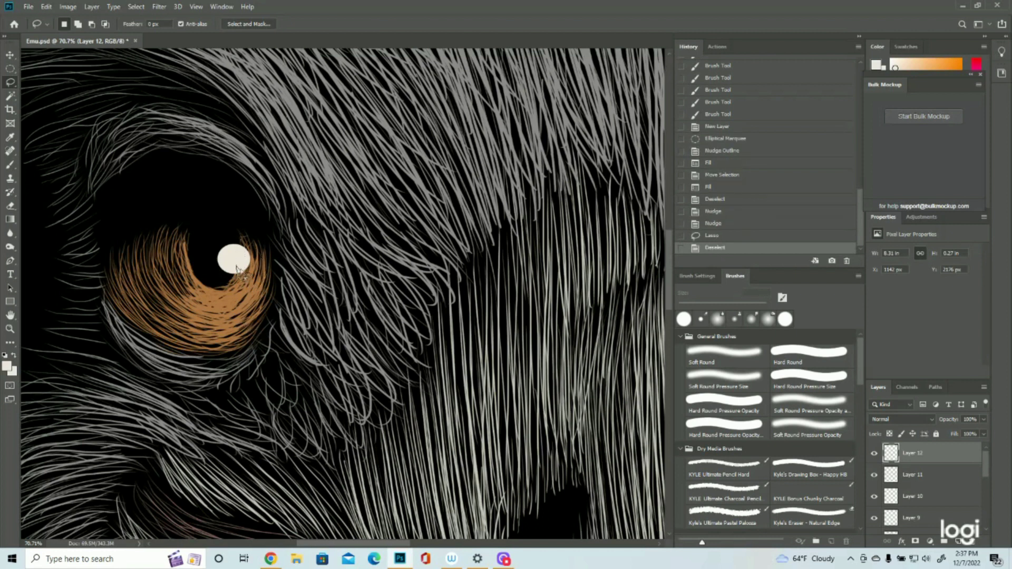
pyautogui.moveTo(242, 253)
pyautogui.mouseDown()
pyautogui.moveTo(266, 286)
pyautogui.moveTo(242, 289)
pyautogui.mouseUp()
pyautogui.hotkey('ctrl', 'd')
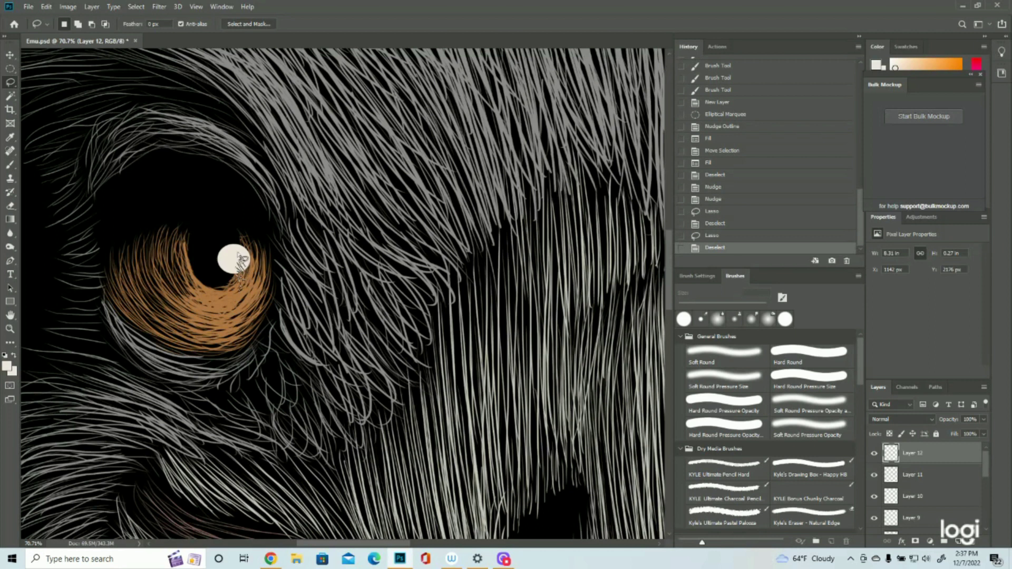
pyautogui.moveTo(237, 238); pyautogui.dragTo(235, 240)
pyautogui.hotkey('ctrl', 'd')
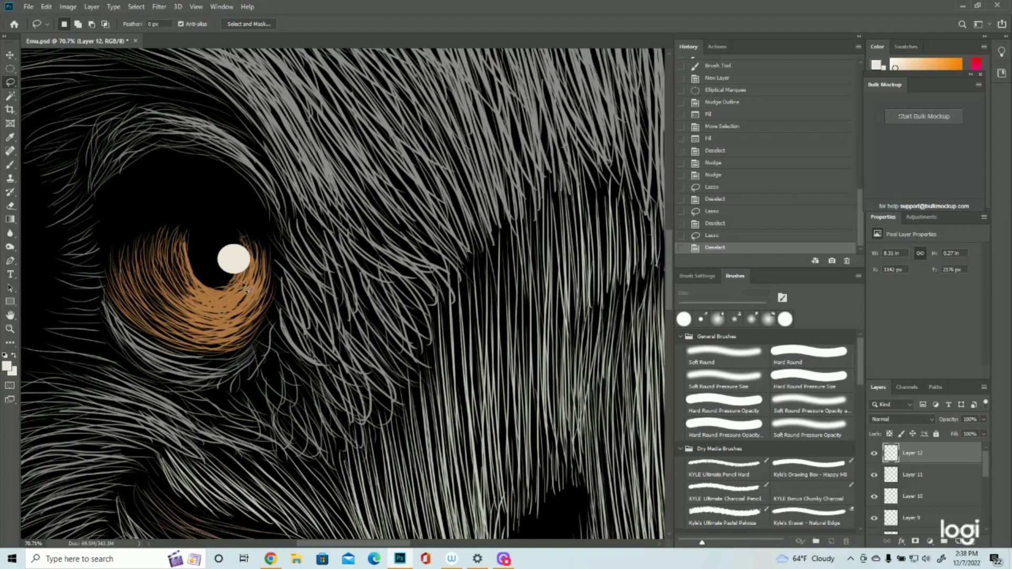
pyautogui.moveTo(236, 272); pyautogui.dragTo(244, 301)
pyautogui.hotkey('ctrl', 'd')
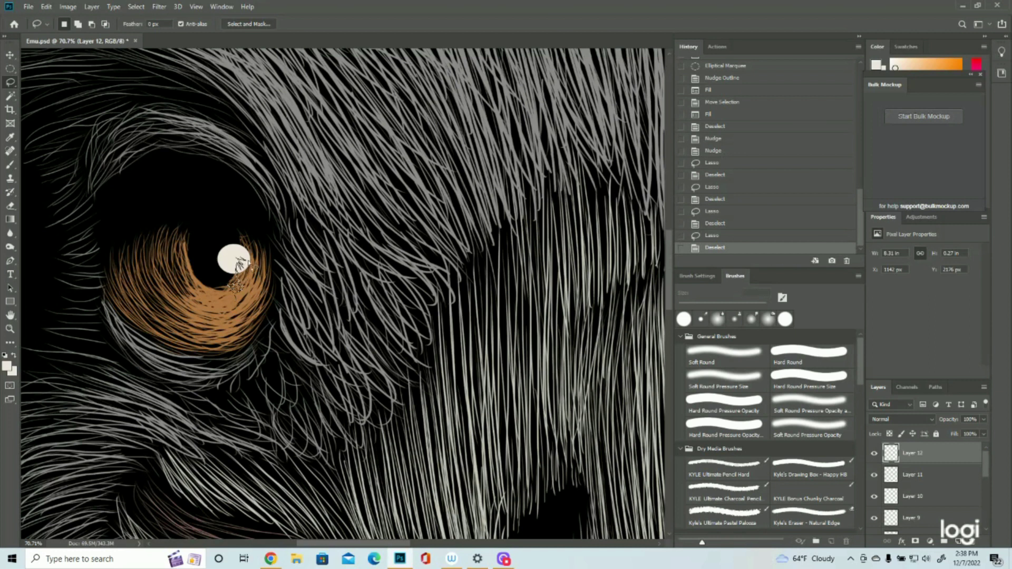
# - Trim the lower-right edge of the left pupil's highlight by lassoing it, clearing the selected area and deselecting
pyautogui.moveTo(238, 252)
pyautogui.mouseDown()
pyautogui.moveTo(268, 262)
pyautogui.moveTo(251, 302)
pyautogui.mouseUp()
pyautogui.press('Delete')
pyautogui.hotkey('ctrl', 'd')
# - Check the trimmed highlight on the whole head and save the document
pyautogui.press('z')
pyautogui.moveTo(243, 287); pyautogui.dragTo(188, 280)
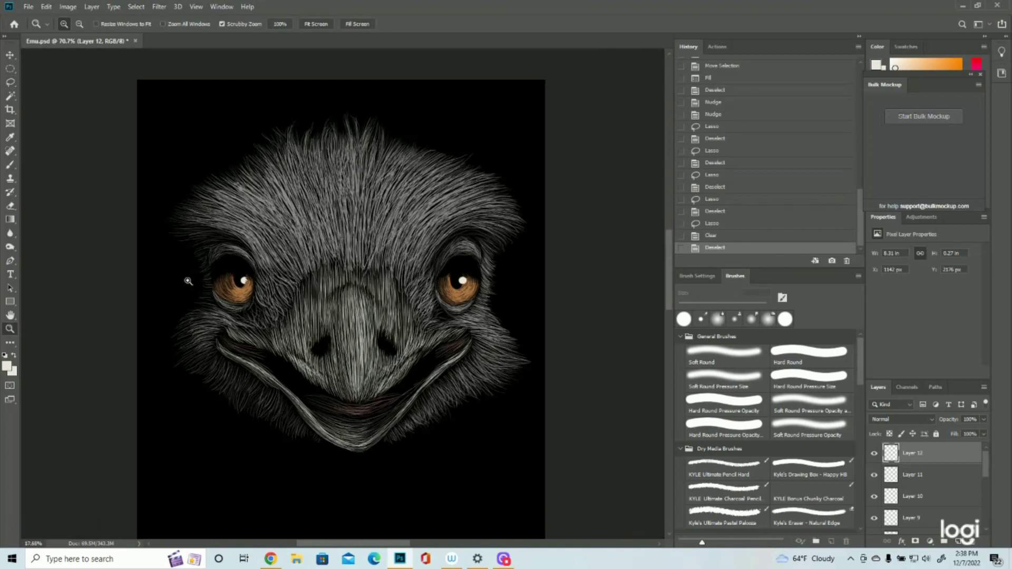
pyautogui.moveTo(386, 224); pyautogui.dragTo(372, 223)
pyautogui.click(376, 164)
pyautogui.moveTo(404, 158); pyautogui.dragTo(370, 162)
pyautogui.click(353, 205)
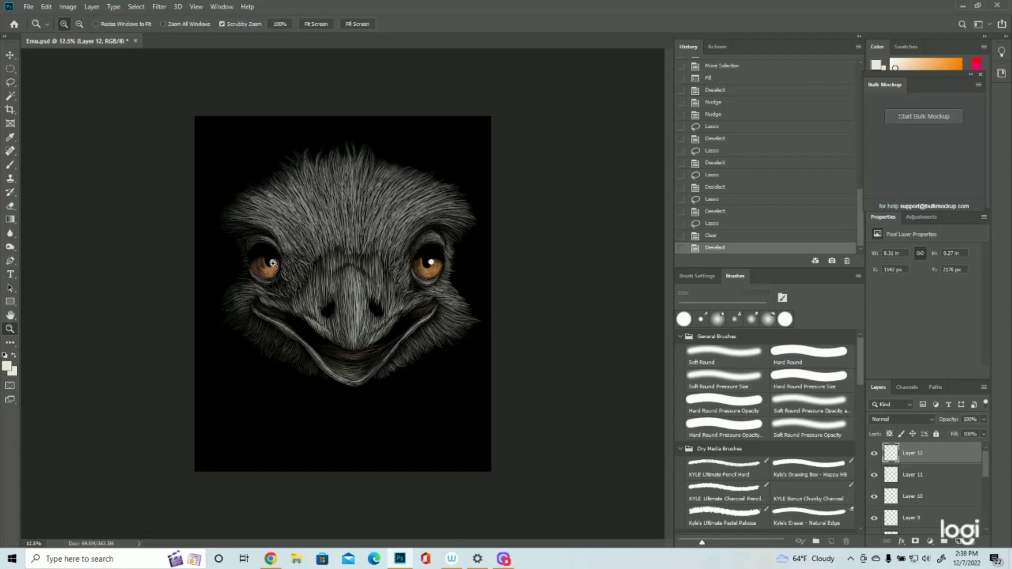
pyautogui.click(23, 7)
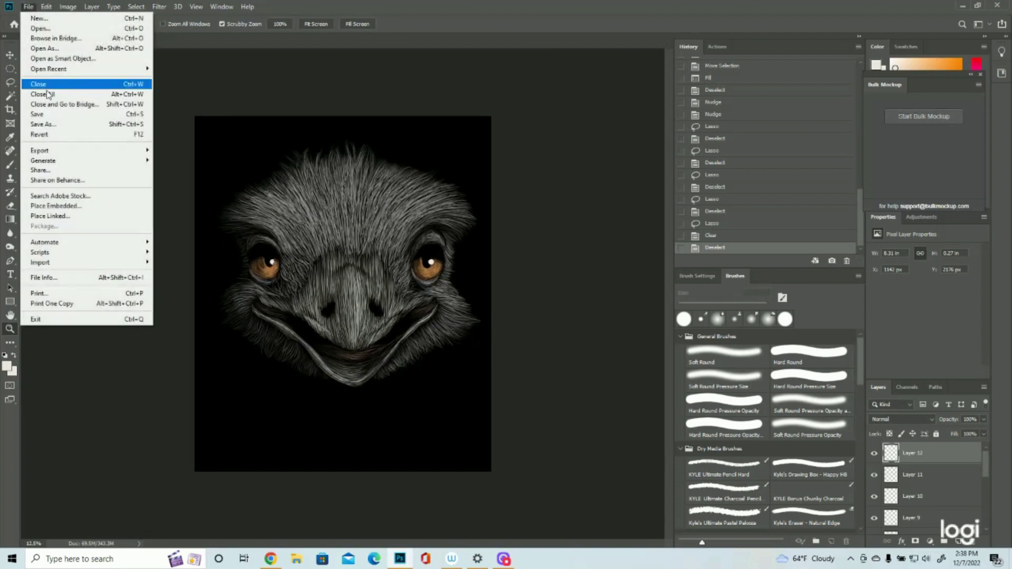
pyautogui.click(42, 115)
# - Examine which strokes Layer 10 and Layer 9 hold by hiding and showing each layer
pyautogui.hotkey('ctrl', '+')
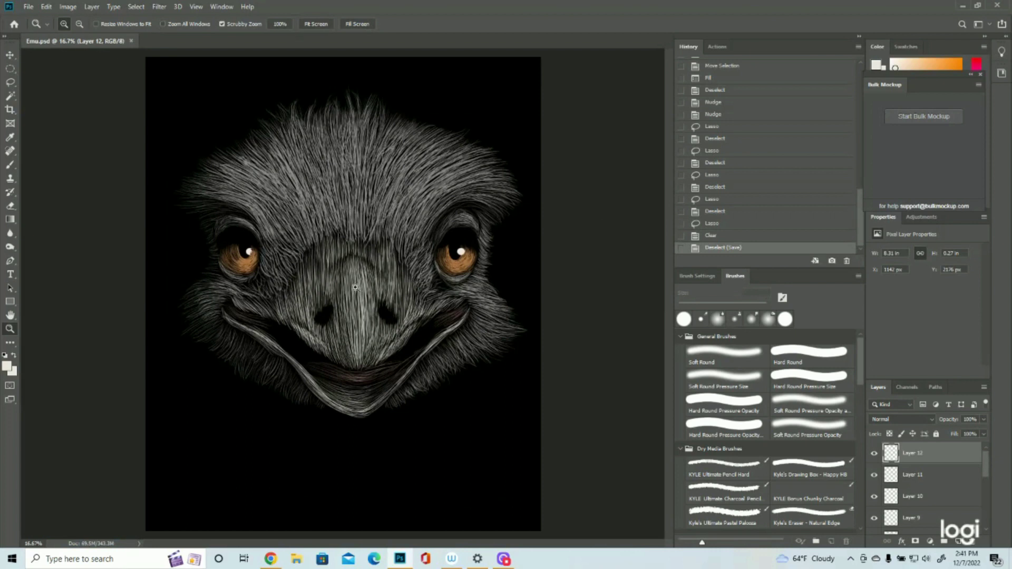
pyautogui.click(351, 261)
pyautogui.moveTo(554, 266); pyautogui.dragTo(454, 262)
pyautogui.scroll(-1, 907, 473)
pyautogui.scroll(1, 885, 462)
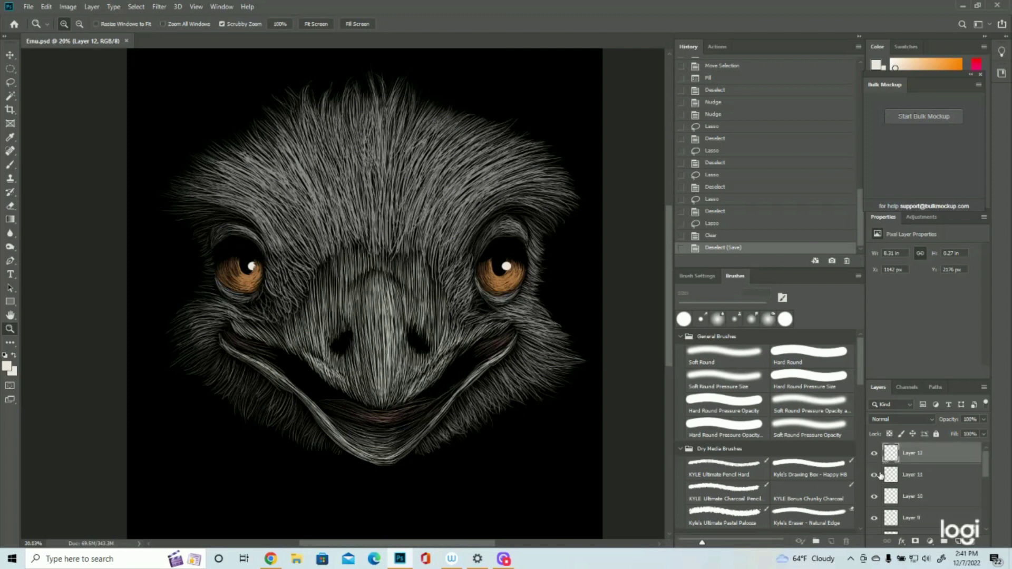
pyautogui.click(874, 496)
pyautogui.click(874, 496)
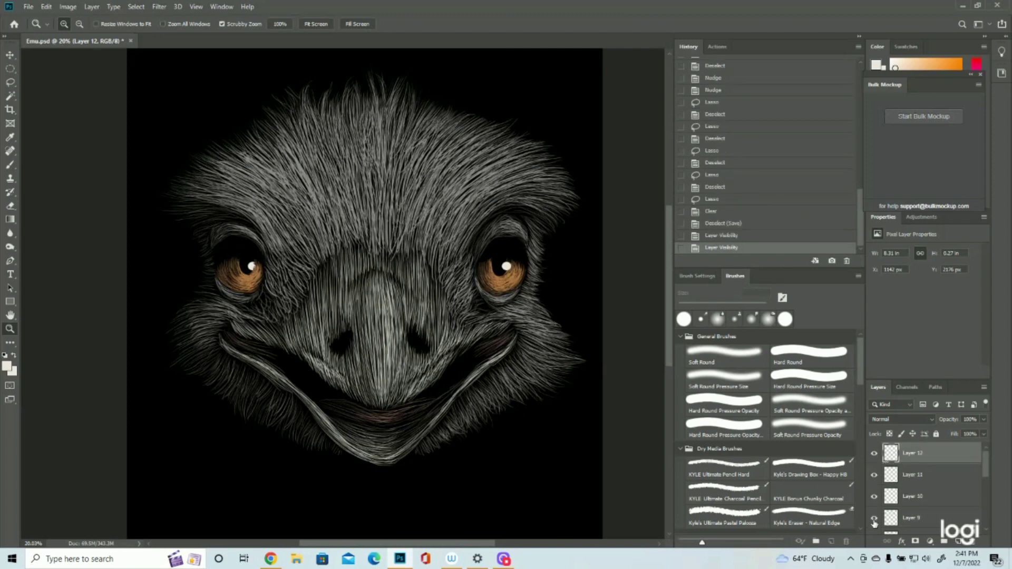
pyautogui.click(874, 518)
pyautogui.click(874, 522)
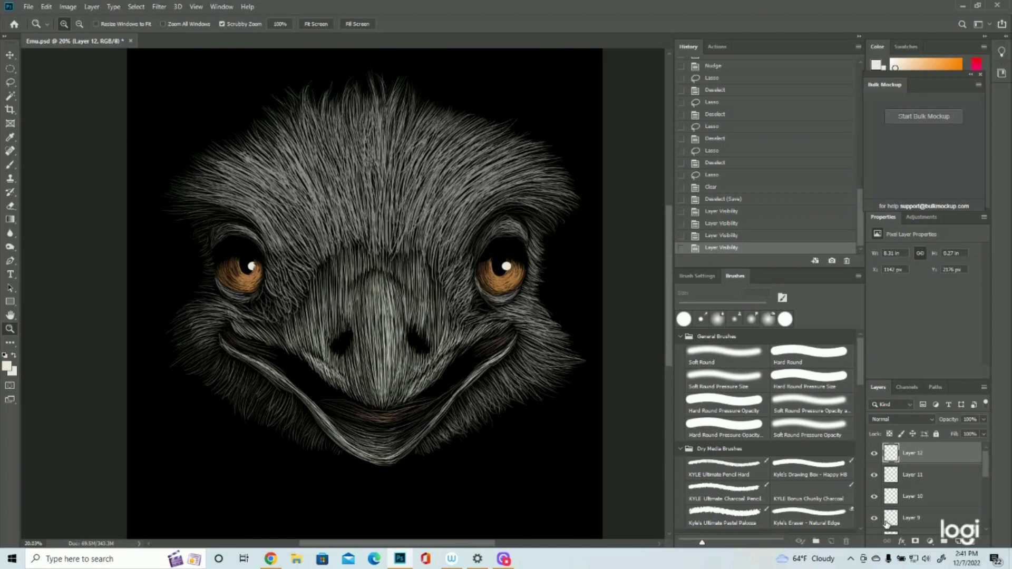
# - Duplicate Layer 9 and hide the original so only the copy is edited
pyautogui.click(909, 521)
pyautogui.moveTo(914, 520); pyautogui.dragTo(958, 541)
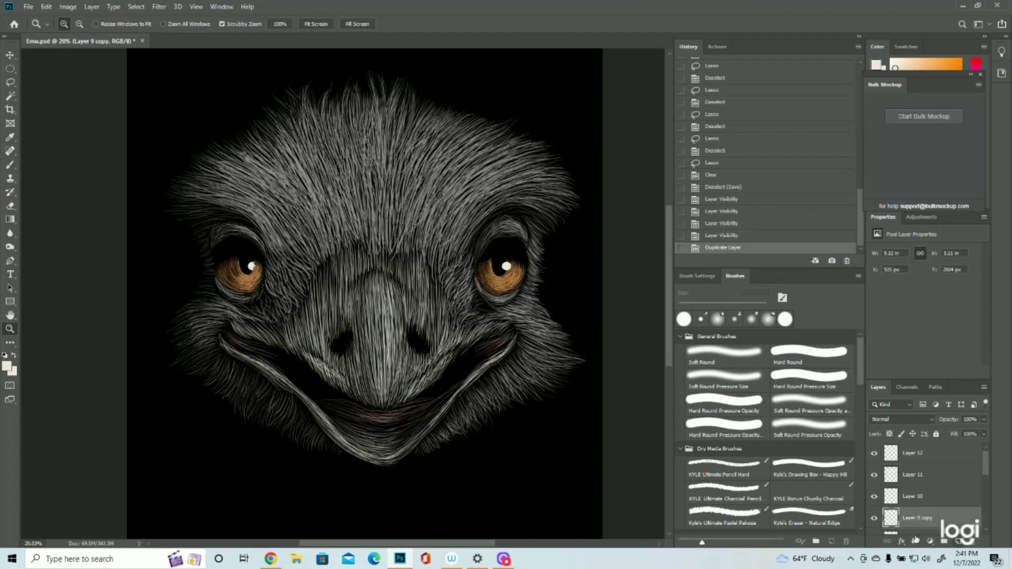
pyautogui.click(873, 522)
# - Lasso and delete the strokes inside both corners of the mouth on the Layer 9 copy
pyautogui.click(10, 82)
pyautogui.moveTo(228, 315)
pyautogui.mouseDown()
pyautogui.moveTo(294, 361)
pyautogui.moveTo(269, 383)
pyautogui.moveTo(207, 323)
pyautogui.mouseUp()
pyautogui.press('Delete')
pyautogui.hotkey('ctrl', 'd')
pyautogui.moveTo(491, 313)
pyautogui.mouseDown()
pyautogui.moveTo(503, 379)
pyautogui.moveTo(462, 346)
pyautogui.mouseUp()
pyautogui.press('Delete')
pyautogui.hotkey('ctrl', 'd')
# - Check Layer 5 by toggling its visibility, duplicate it and hide the original
pyautogui.scroll(-2, 906, 477)
pyautogui.scroll(-3, 906, 477)
pyautogui.click(877, 463)
pyautogui.click(877, 462)
pyautogui.click(933, 462)
pyautogui.moveTo(934, 462); pyautogui.dragTo(958, 542)
pyautogui.click(874, 480)
# - Lasso and delete the strokes in the right and left mouth corners on the Layer 5 copy
pyautogui.moveTo(487, 327)
pyautogui.mouseDown()
pyautogui.moveTo(522, 364)
pyautogui.moveTo(480, 374)
pyautogui.moveTo(474, 328)
pyautogui.mouseUp()
pyautogui.press('Delete')
pyautogui.hotkey('ctrl', 'd')
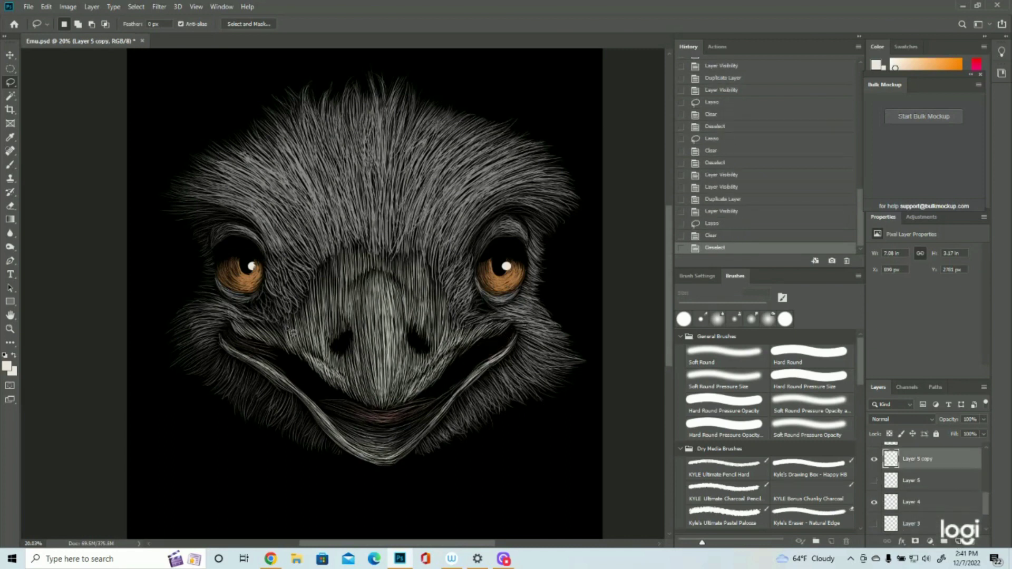
pyautogui.moveTo(230, 319)
pyautogui.mouseDown()
pyautogui.moveTo(287, 388)
pyautogui.moveTo(201, 364)
pyautogui.moveTo(202, 318)
pyautogui.mouseUp()
pyautogui.press('Delete')
pyautogui.hotkey('ctrl', 'd')
# - Check the cleared mouth corners on the whole head and add a new layer above Layer 9 copy
pyautogui.click(10, 329)
pyautogui.moveTo(401, 318); pyautogui.dragTo(369, 318)
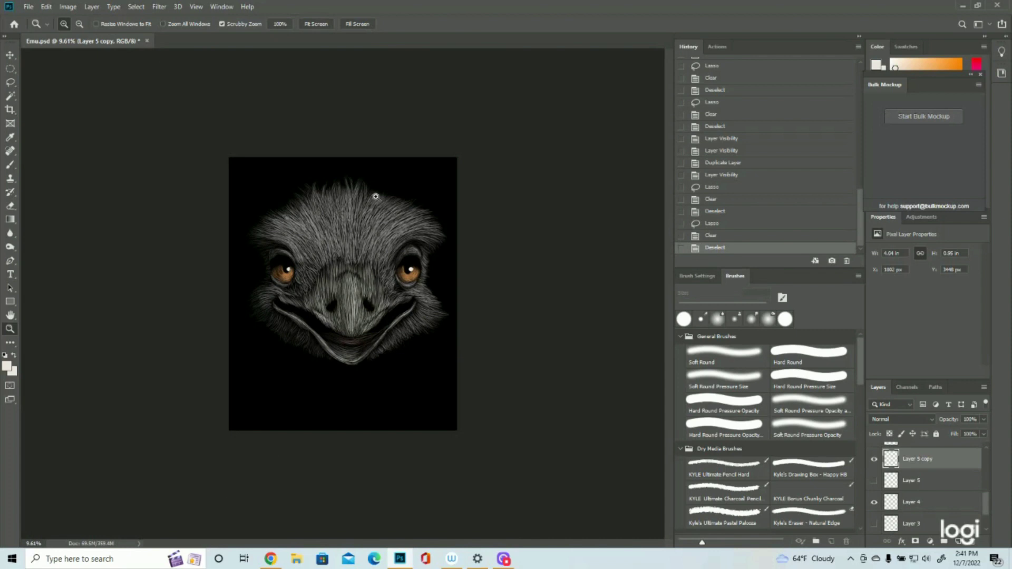
pyautogui.click(375, 195)
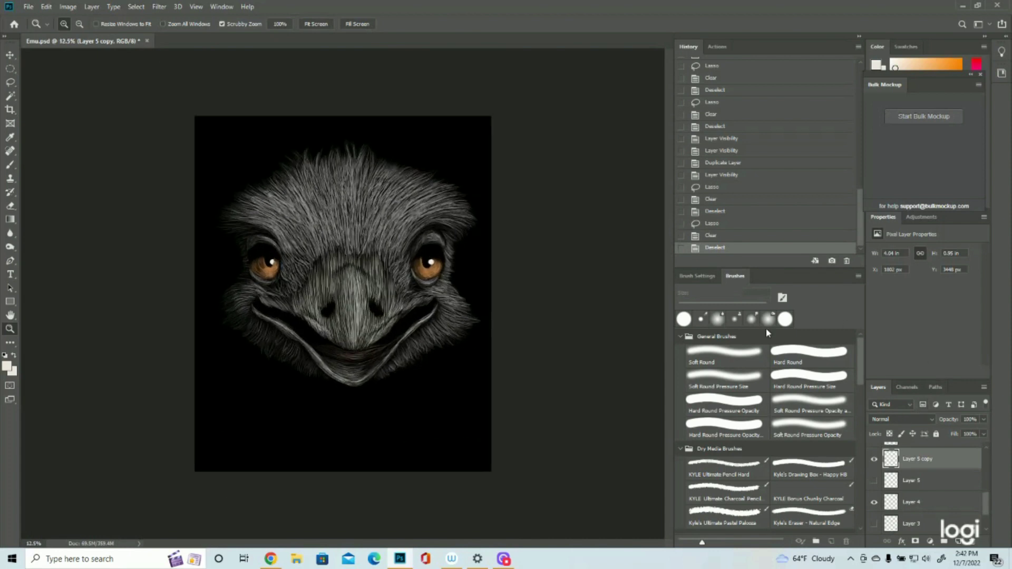
pyautogui.click(403, 181)
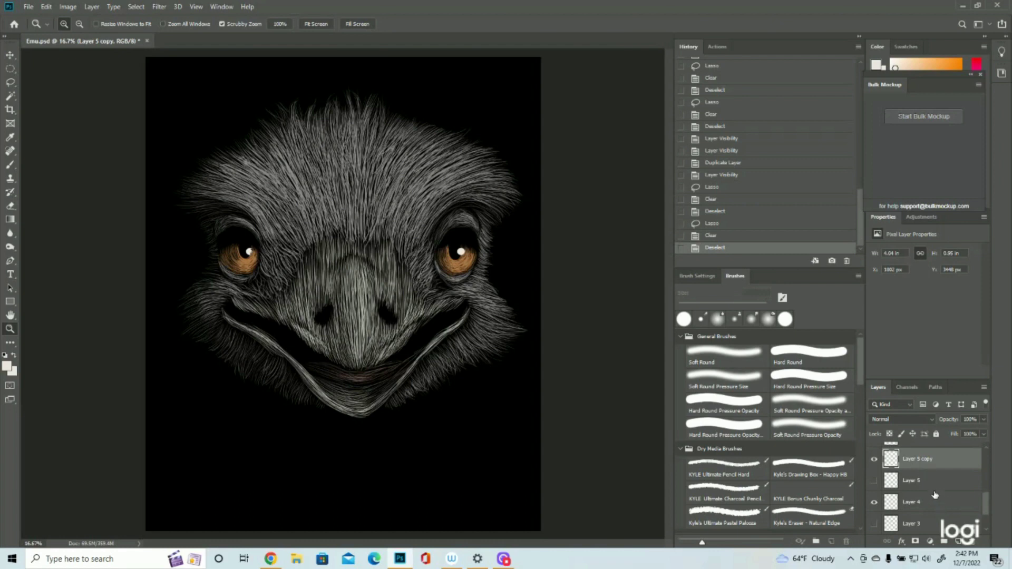
pyautogui.scroll(5, 917, 470)
pyautogui.scroll(-2, 922, 481)
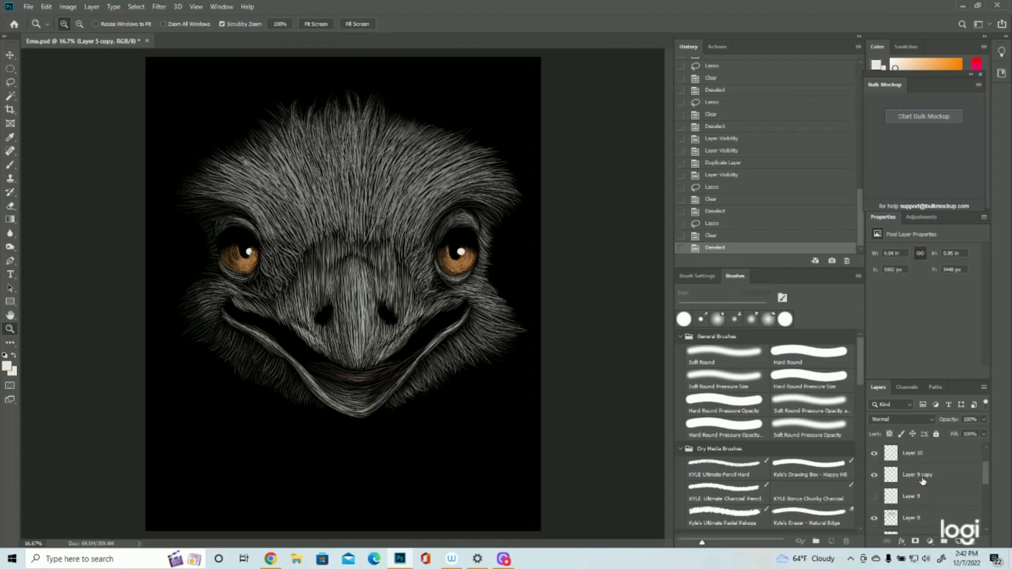
pyautogui.click(907, 470)
pyautogui.click(960, 540)
# - Show Layer 3, sample its dusty-pink swatch (a57d73) as the foreground colour and hide the layer again
pyautogui.scroll(-8, 896, 496)
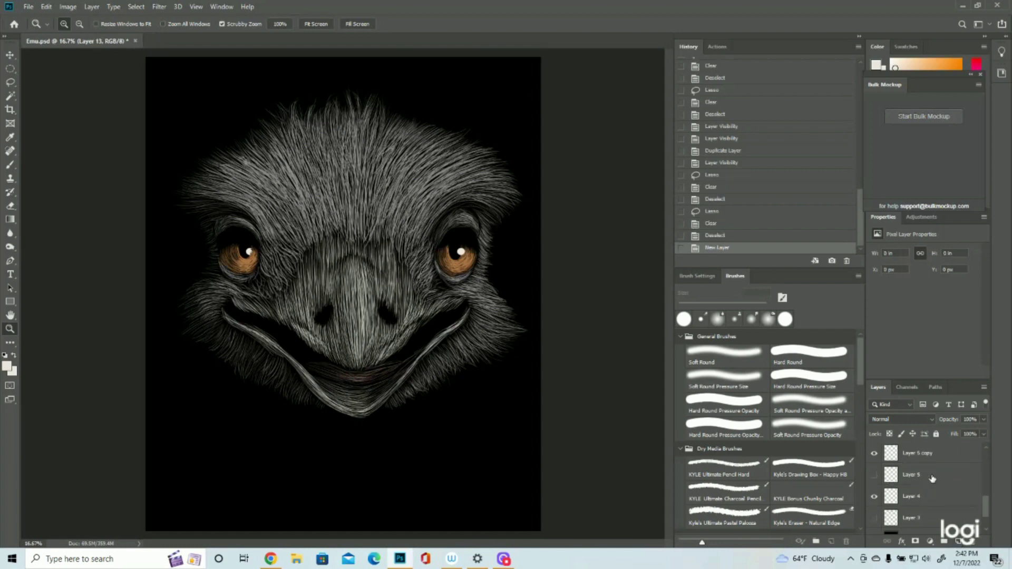
pyautogui.click(874, 480)
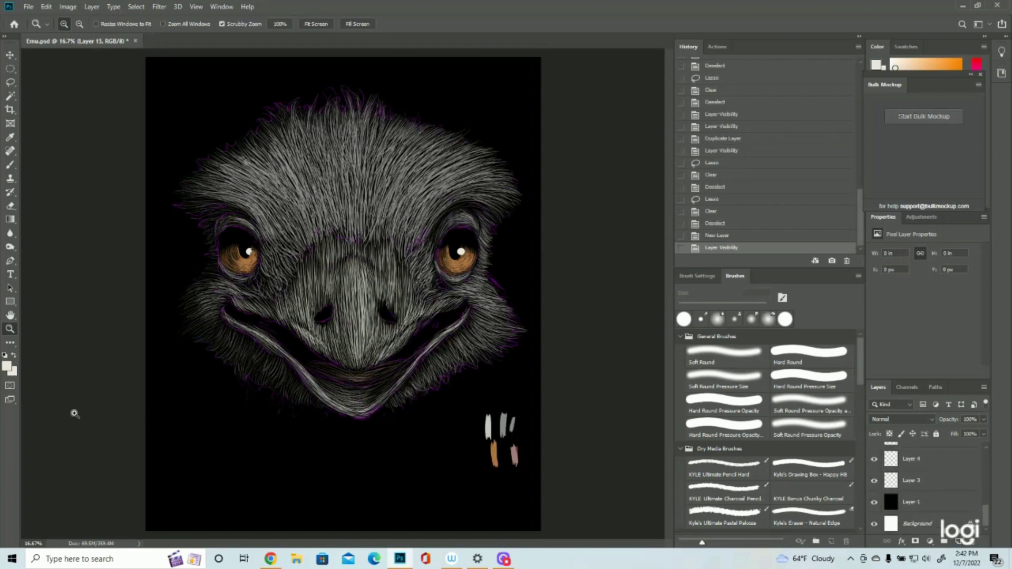
pyautogui.click(8, 366)
pyautogui.click(516, 455)
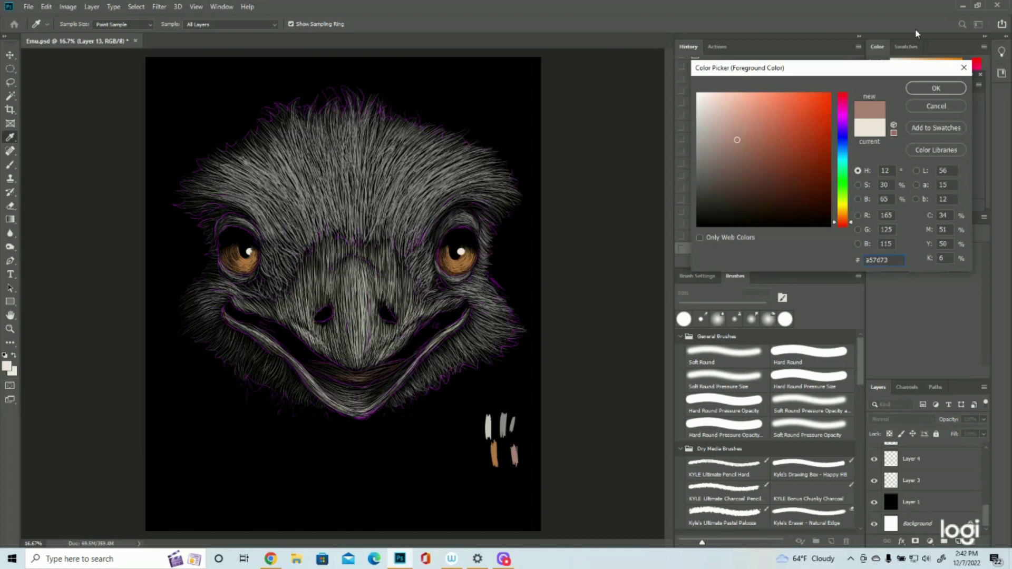
pyautogui.click(935, 88)
pyautogui.press('z')
pyautogui.click(873, 480)
pyautogui.scroll(5, 926, 486)
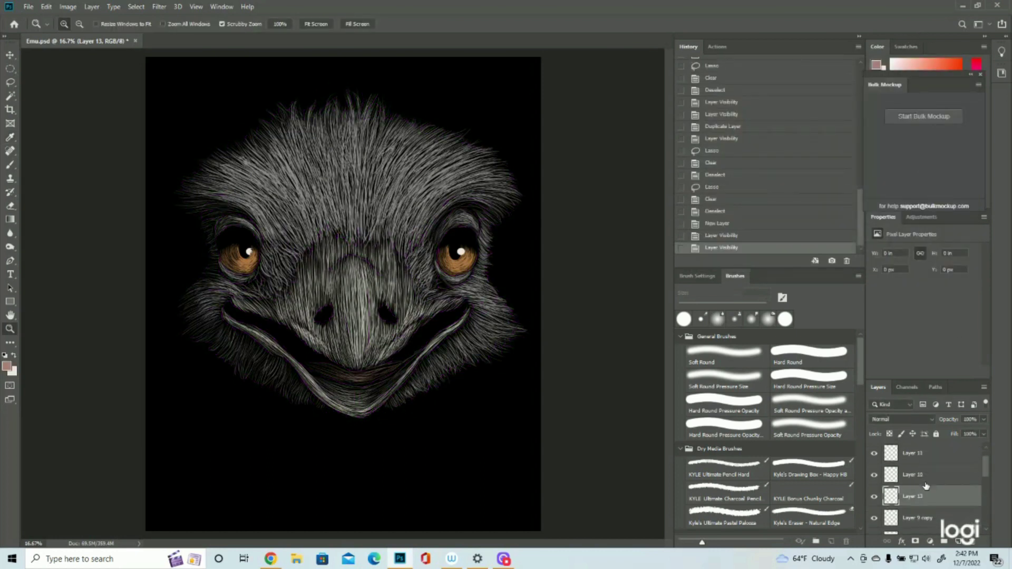
# - Paint fine dusty-pink strokes with the 15 px Hard Round Pressure Size brush inside both mouth corners on Layer 13, redoing the first attempt
pyautogui.scroll(-1, 926, 486)
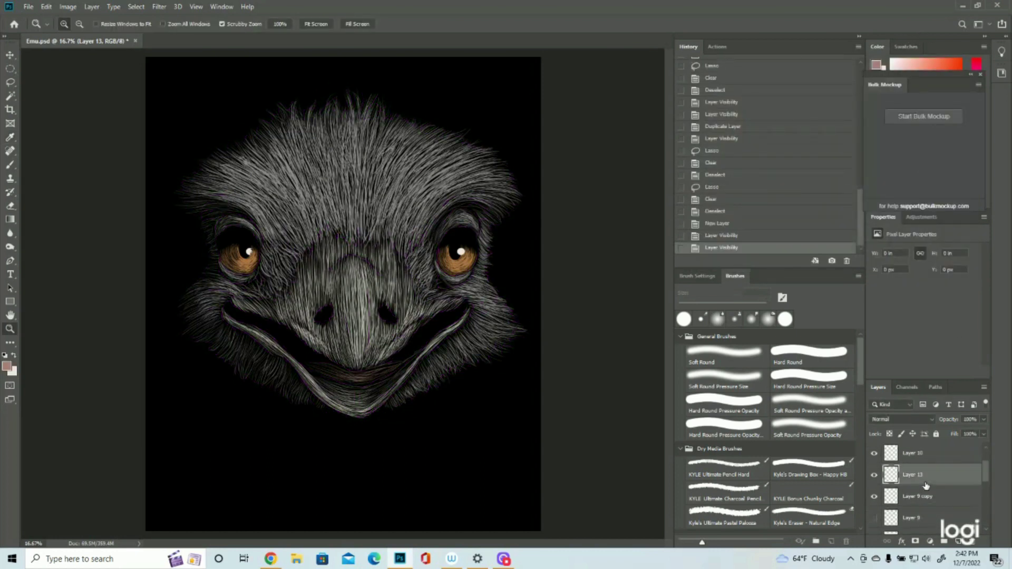
pyautogui.click(219, 296)
pyautogui.click(10, 165)
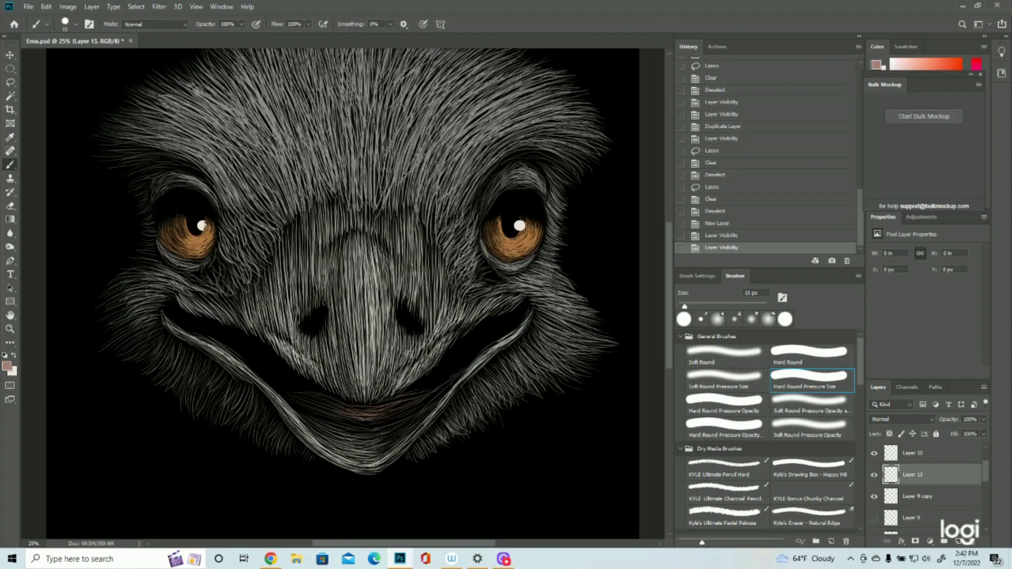
pyautogui.moveTo(171, 300)
pyautogui.mouseDown()
pyautogui.moveTo(178, 319)
pyautogui.moveTo(168, 311)
pyautogui.mouseUp()
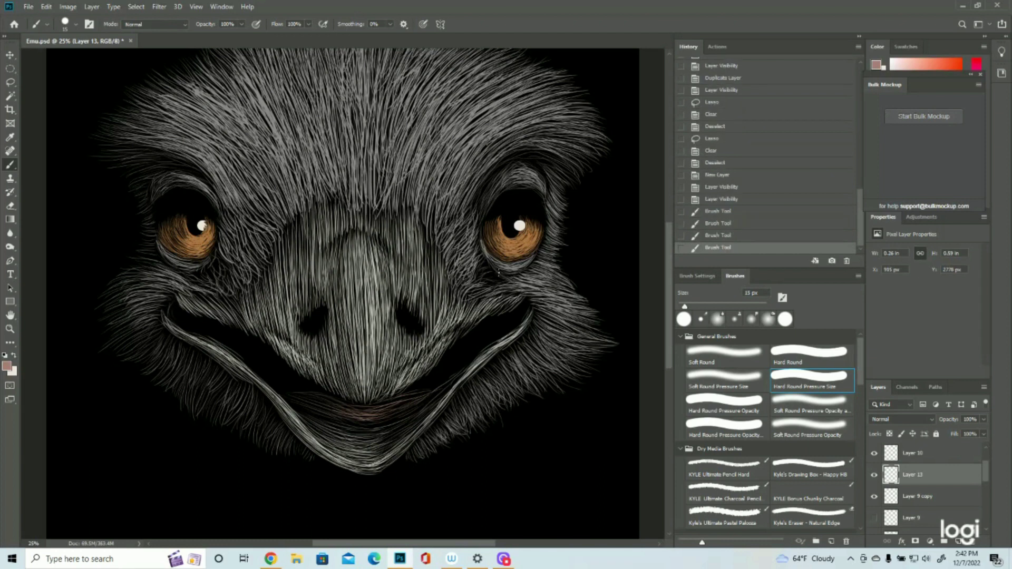
pyautogui.click(726, 200)
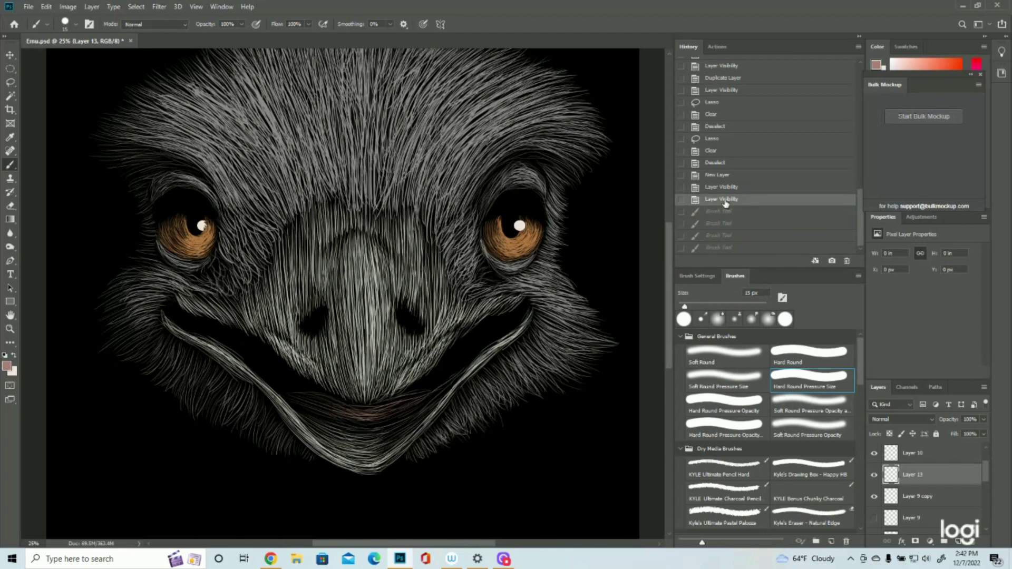
pyautogui.moveTo(174, 302)
pyautogui.mouseDown()
pyautogui.moveTo(168, 314)
pyautogui.moveTo(174, 321)
pyautogui.moveTo(175, 303)
pyautogui.moveTo(200, 333)
pyautogui.mouseUp()
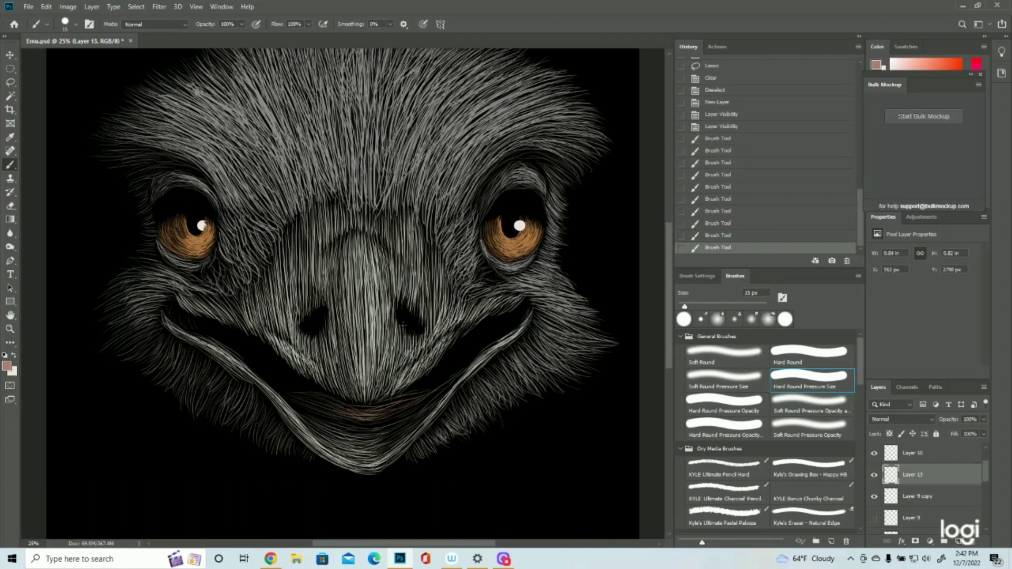
pyautogui.moveTo(527, 306); pyautogui.dragTo(529, 314)
pyautogui.moveTo(523, 304); pyautogui.dragTo(522, 315)
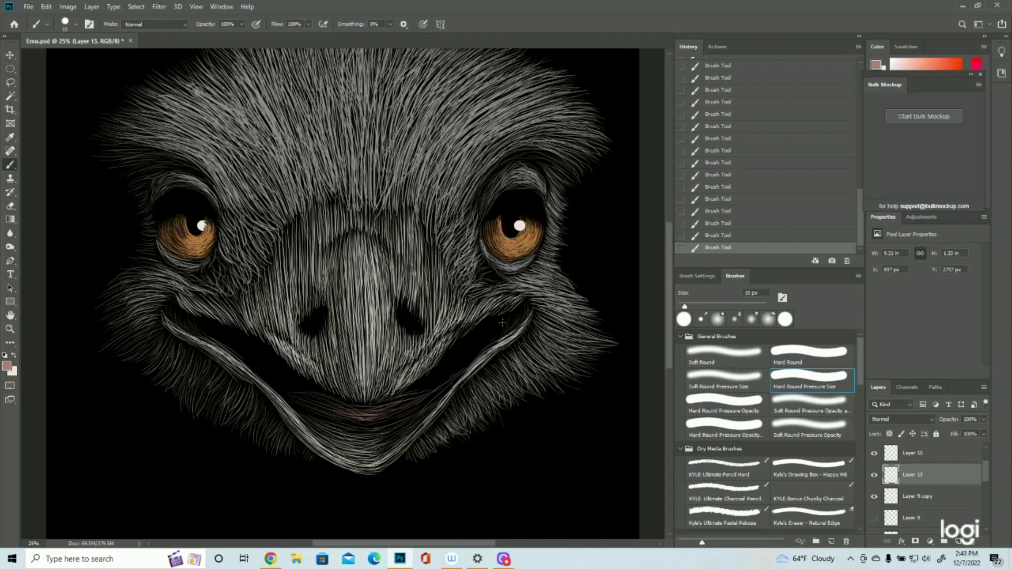
# - Check the mouth on the whole head and brush more dusty-pink strokes further down inside the mouth
pyautogui.press('z')
pyautogui.moveTo(493, 336); pyautogui.dragTo(395, 400)
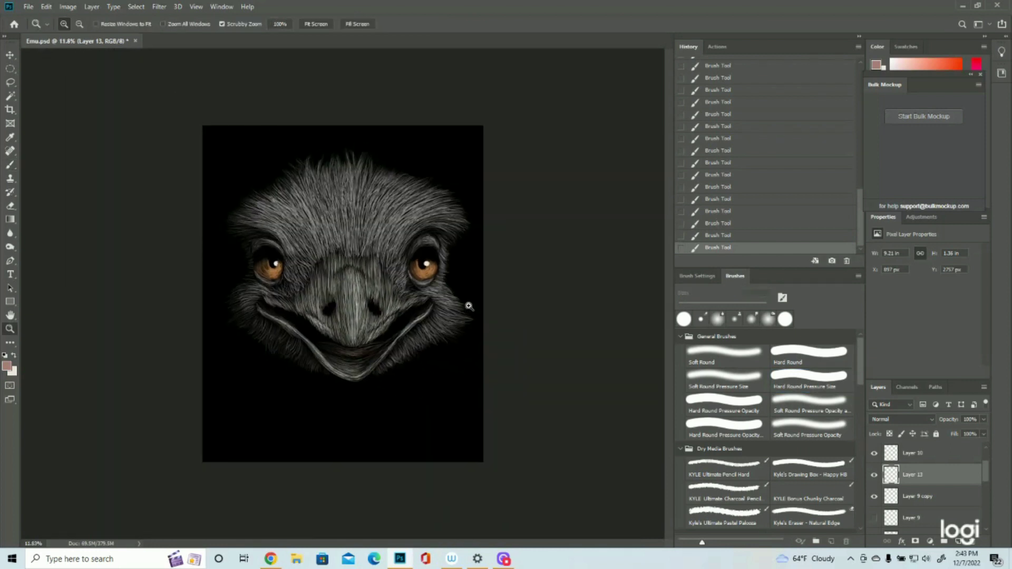
pyautogui.hotkey('ctrl', '+')
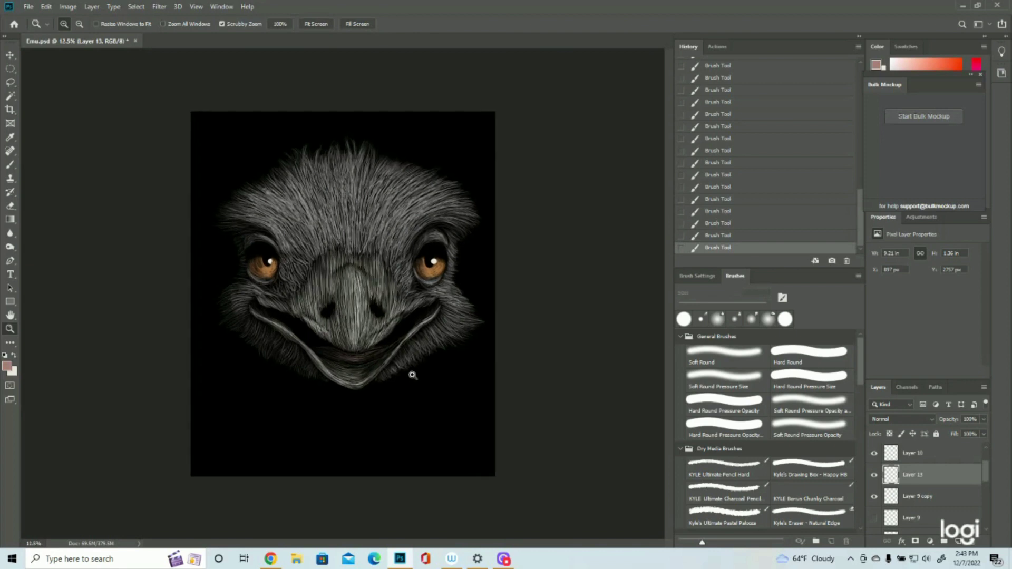
pyautogui.click(424, 392)
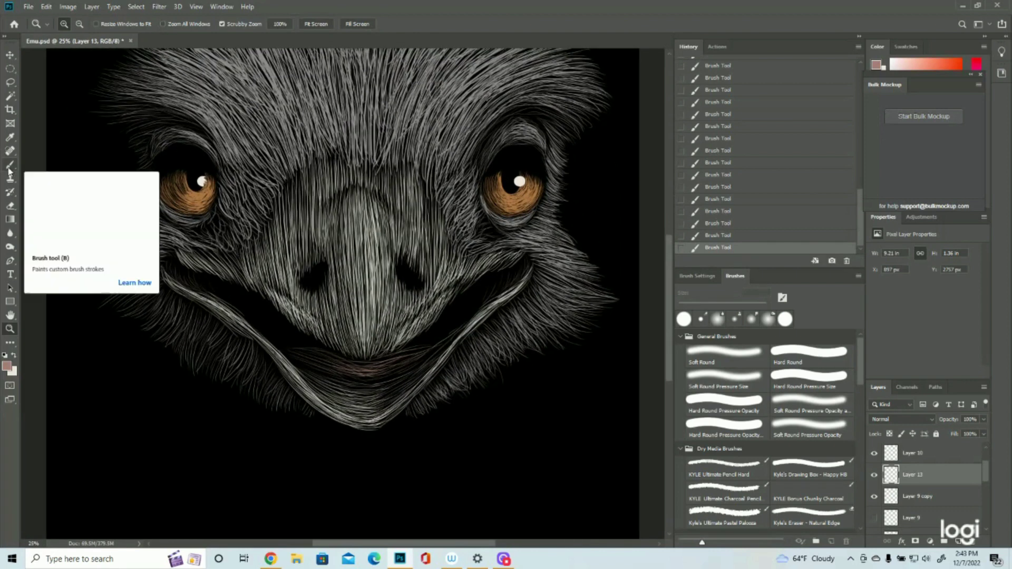
pyautogui.click(9, 166)
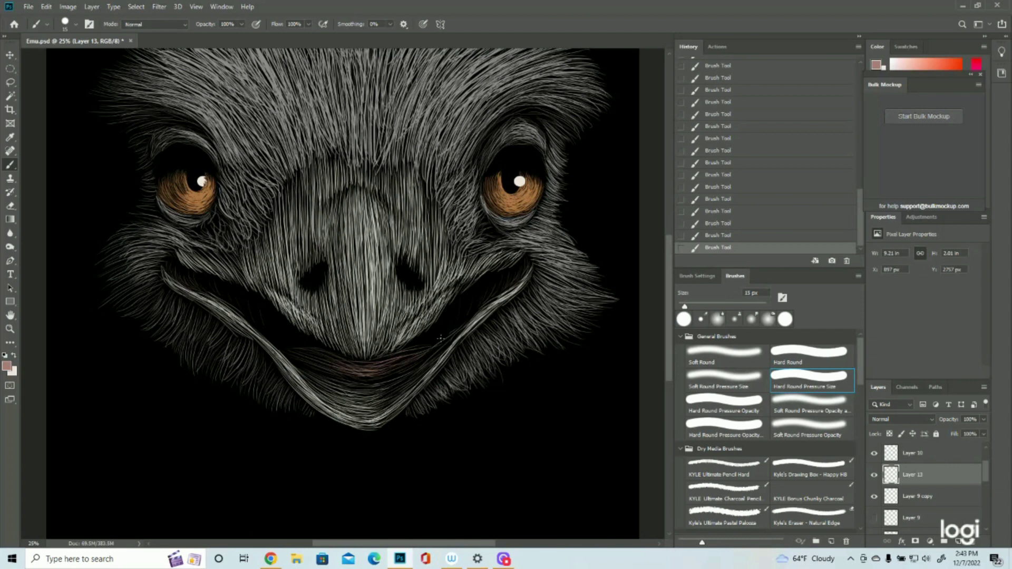
# - Inspect the dusty-pink strokes inside the mouth, comparing the close-up with the whole head
pyautogui.click(9, 328)
pyautogui.moveTo(446, 335); pyautogui.dragTo(407, 346)
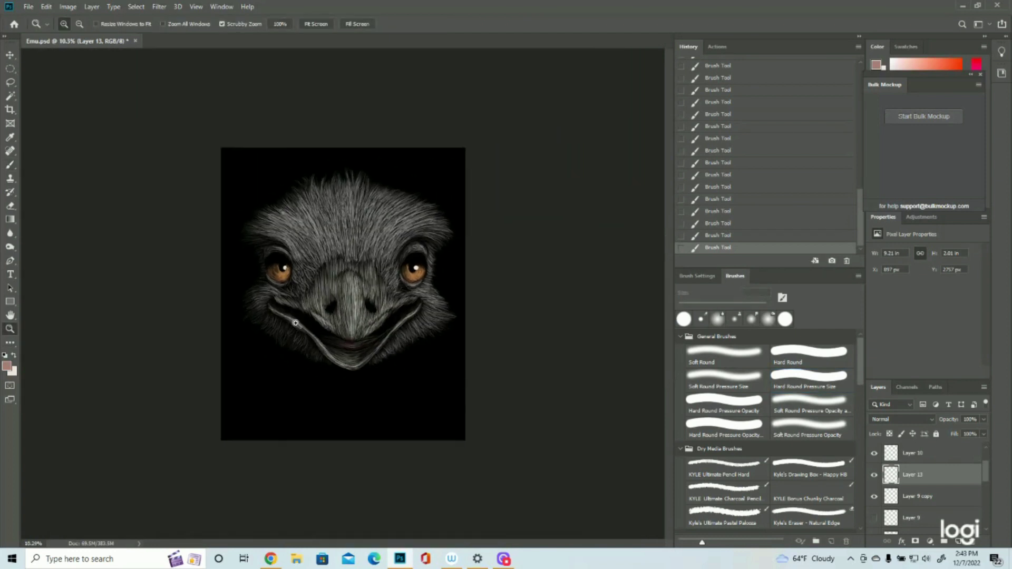
pyautogui.click(399, 329)
pyautogui.click(400, 329)
pyautogui.click(10, 166)
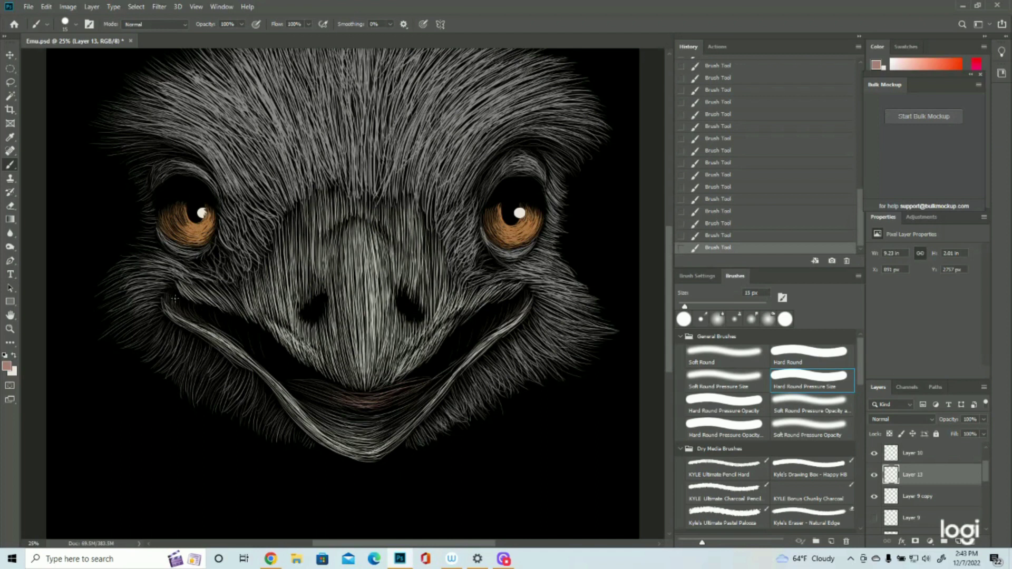
pyautogui.press('z')
pyautogui.hotkey('ctrl', '-')
pyautogui.hotkey('ctrl', '-')
pyautogui.hotkey('ctrl', '+')
pyautogui.press('b')
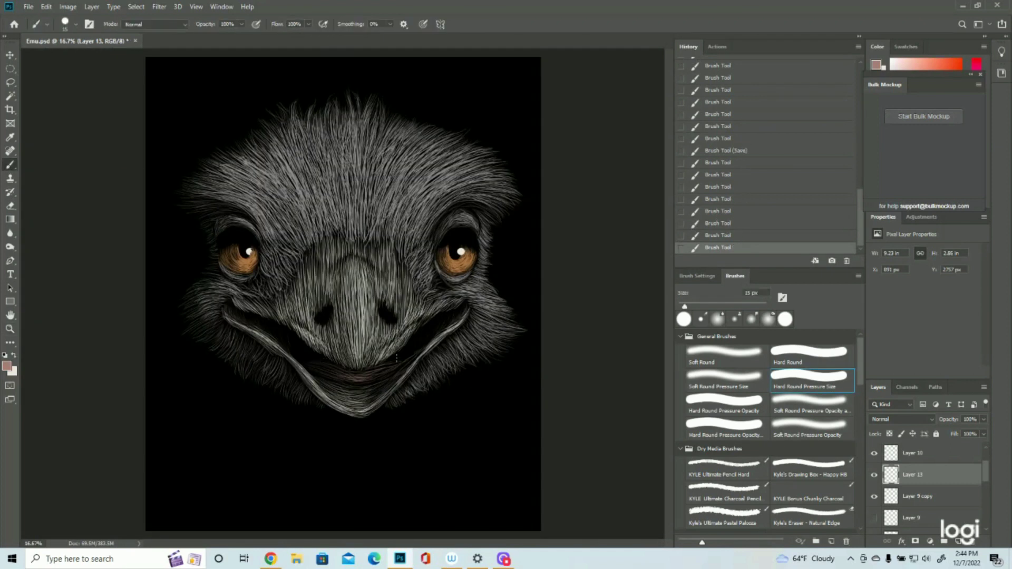
# - Hide Layer 9 copy so that its strokes no longer show inside the emu's mouth
pyautogui.press('z')
pyautogui.hotkey('ctrl', '-')
pyautogui.scroll(-1, 873, 476)
pyautogui.click(874, 476)
pyautogui.scroll(2, 873, 476)
pyautogui.moveTo(362, 336); pyautogui.dragTo(422, 336)
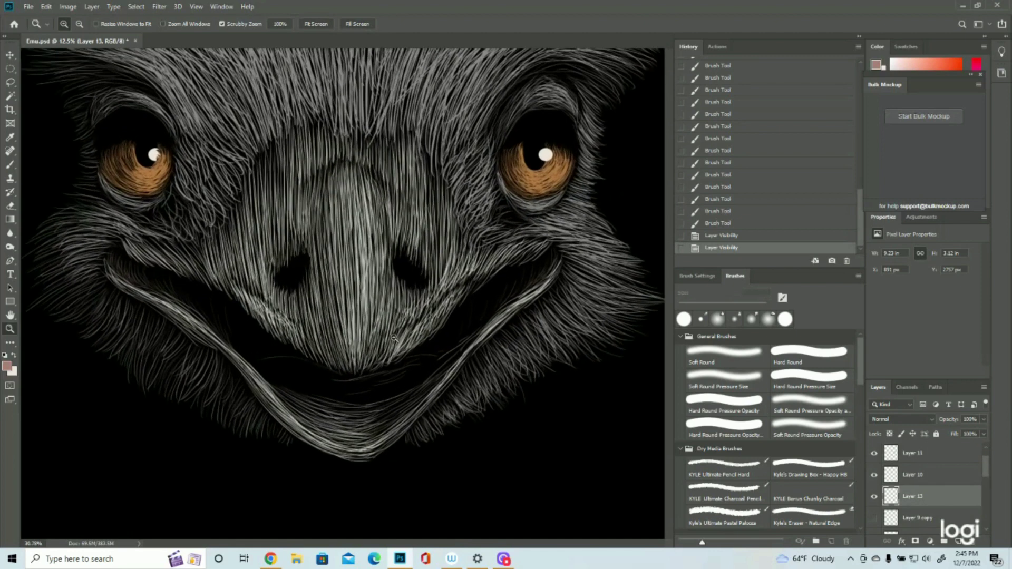
# - Lasso the strokes in the lower middle of the mouth on Layer 13, clear them and deselect
pyautogui.click(10, 83)
pyautogui.moveTo(226, 368)
pyautogui.mouseDown()
pyautogui.moveTo(309, 330)
pyautogui.moveTo(412, 331)
pyautogui.moveTo(453, 349)
pyautogui.moveTo(441, 408)
pyautogui.moveTo(289, 418)
pyautogui.moveTo(242, 396)
pyautogui.mouseUp()
pyautogui.press('Delete')
pyautogui.hotkey('ctrl', 'd')
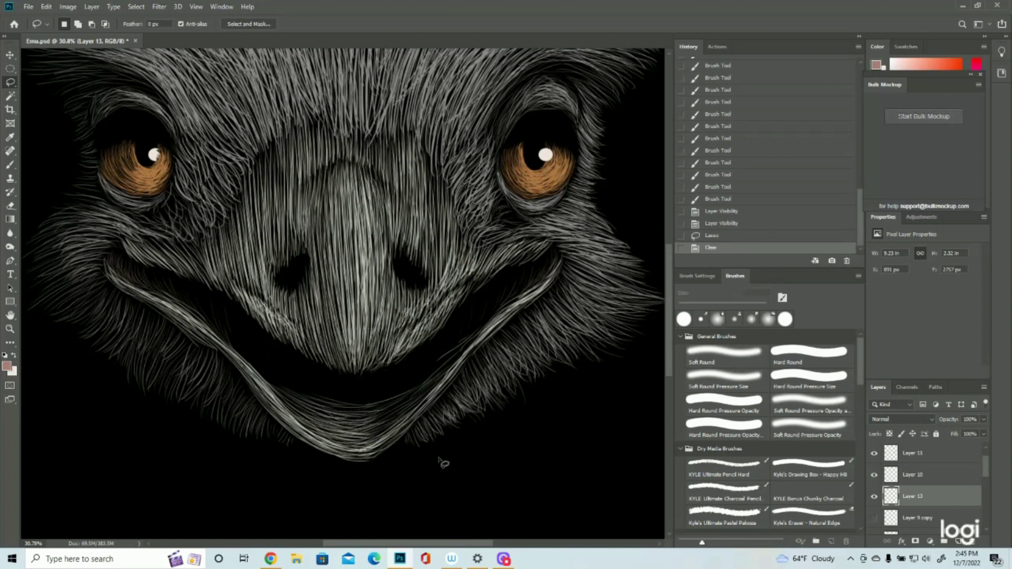
# - Add a new layer above Layer 13 and check the cleared mouth on the whole head before resuming with the Brush
pyautogui.click(959, 541)
pyautogui.click(10, 329)
pyautogui.moveTo(399, 313); pyautogui.dragTo(352, 330)
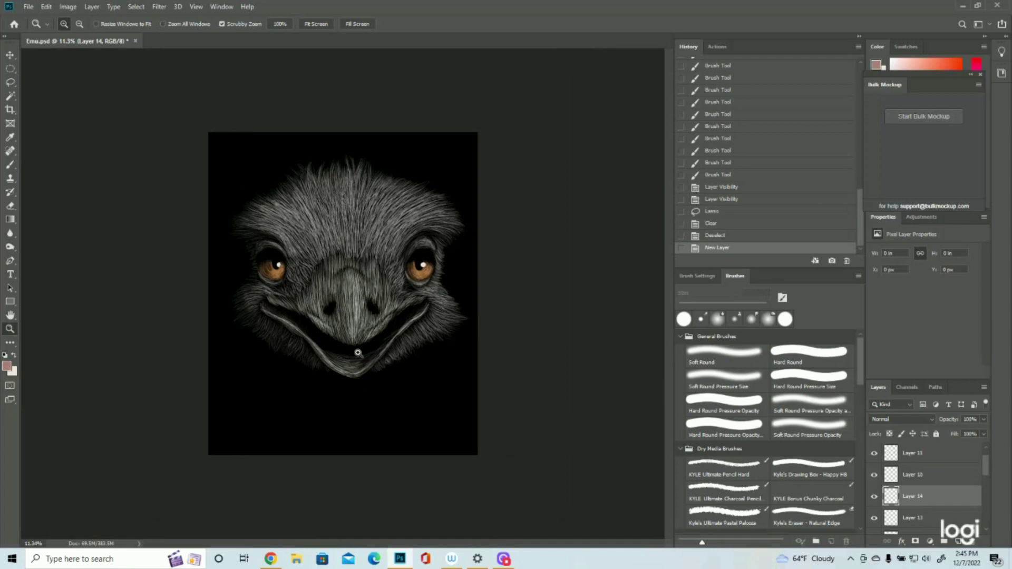
pyautogui.click(358, 353)
pyautogui.click(358, 354)
pyautogui.press('b')
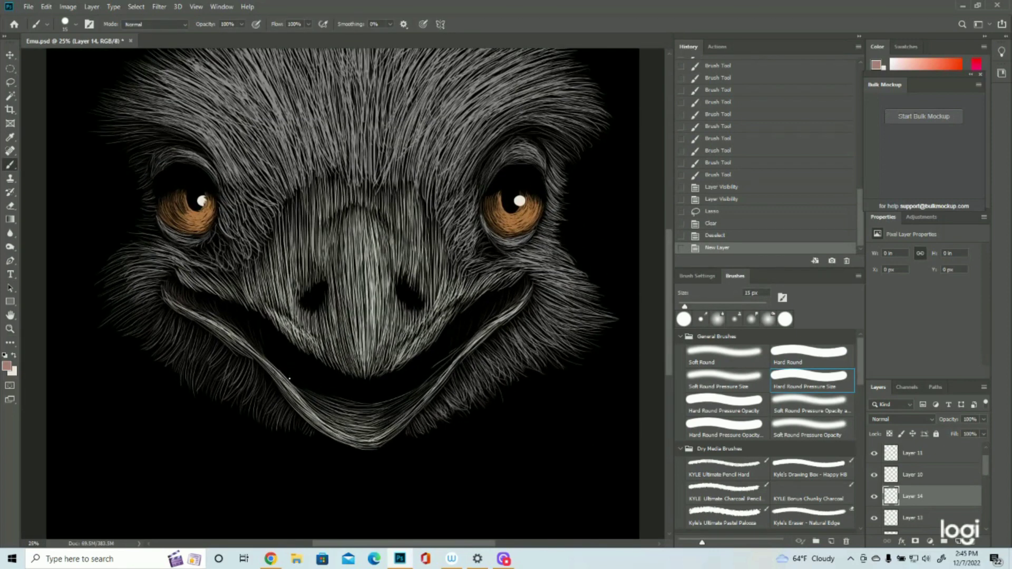
# - Paint fine curved dusty-pink strokes across the lower mouth interior on the new layer with the 15 px Hard Round Pressure Size brush, checking the whole head
pyautogui.moveTo(287, 377); pyautogui.dragTo(359, 398)
pyautogui.moveTo(303, 383); pyautogui.dragTo(359, 402)
pyautogui.moveTo(300, 381)
pyautogui.mouseDown()
pyautogui.moveTo(362, 405)
pyautogui.moveTo(351, 398)
pyautogui.mouseUp()
pyautogui.moveTo(316, 386); pyautogui.dragTo(359, 404)
pyautogui.moveTo(332, 393); pyautogui.dragTo(364, 408)
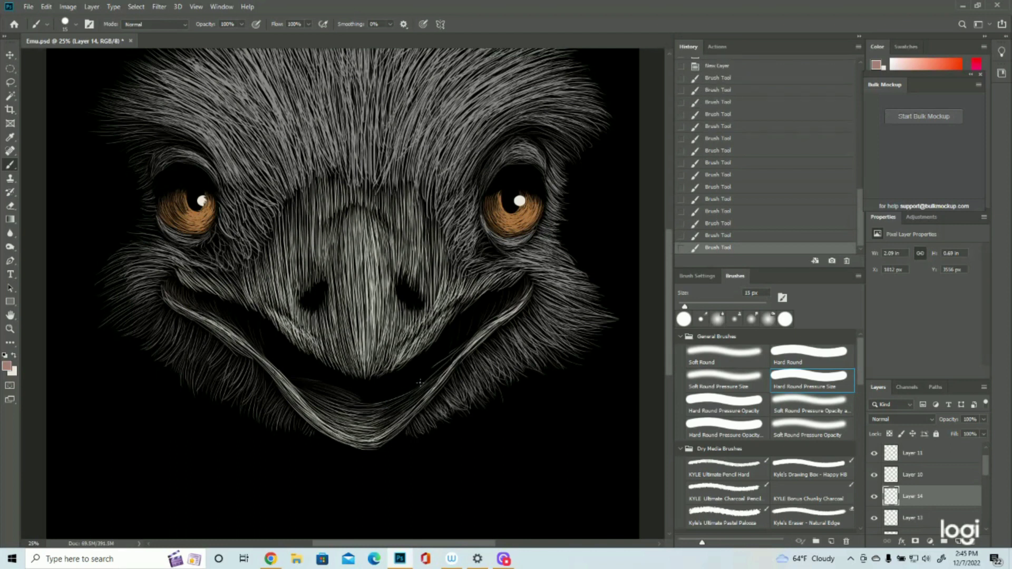
pyautogui.moveTo(405, 387); pyautogui.dragTo(343, 394)
pyautogui.press('z')
pyautogui.moveTo(496, 364); pyautogui.dragTo(452, 364)
pyautogui.moveTo(416, 274); pyautogui.dragTo(438, 268)
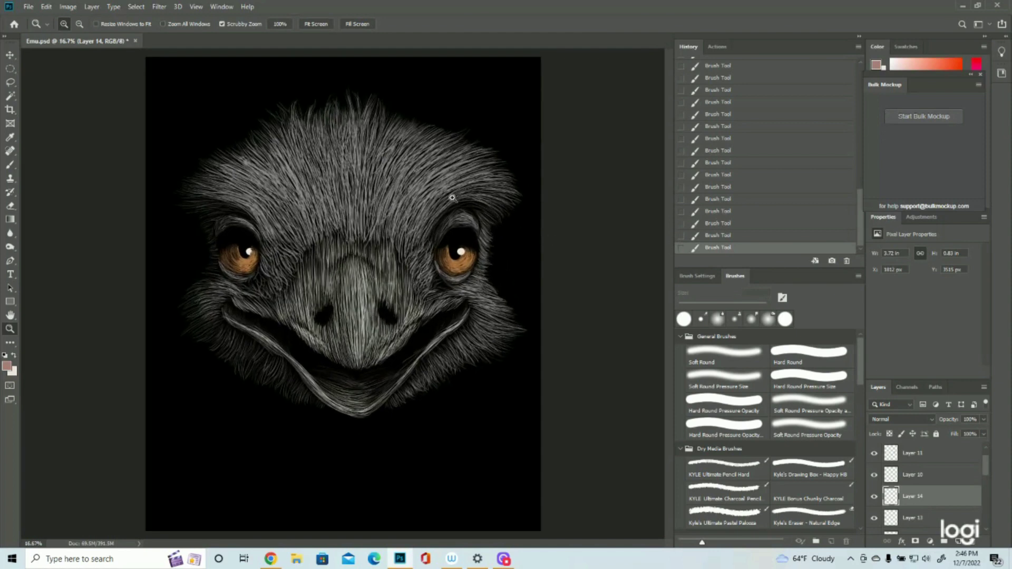
pyautogui.click(409, 147)
pyautogui.moveTo(488, 190); pyautogui.dragTo(457, 182)
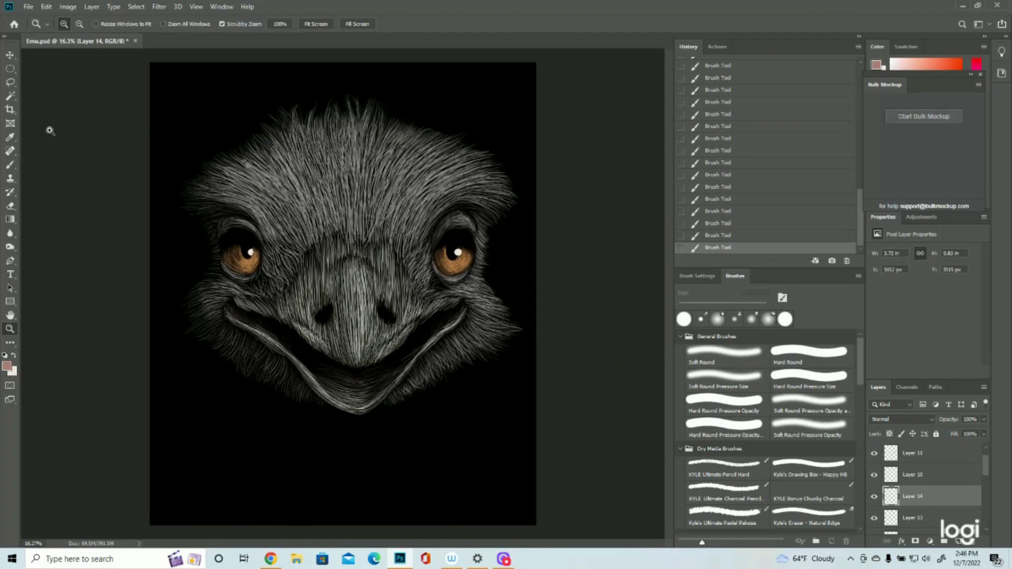